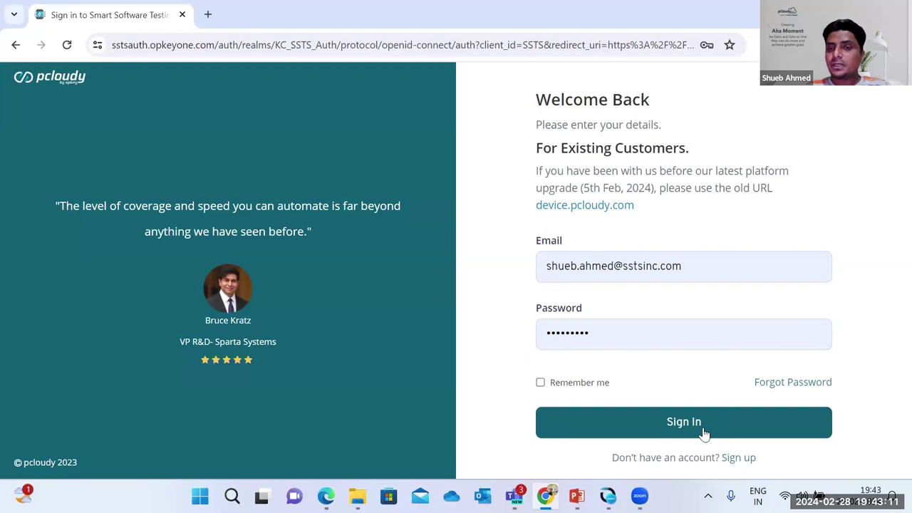
# Sign in to pCloudy with the prefilled credentials and open the list of automated tests.
pyautogui.click(644, 425)
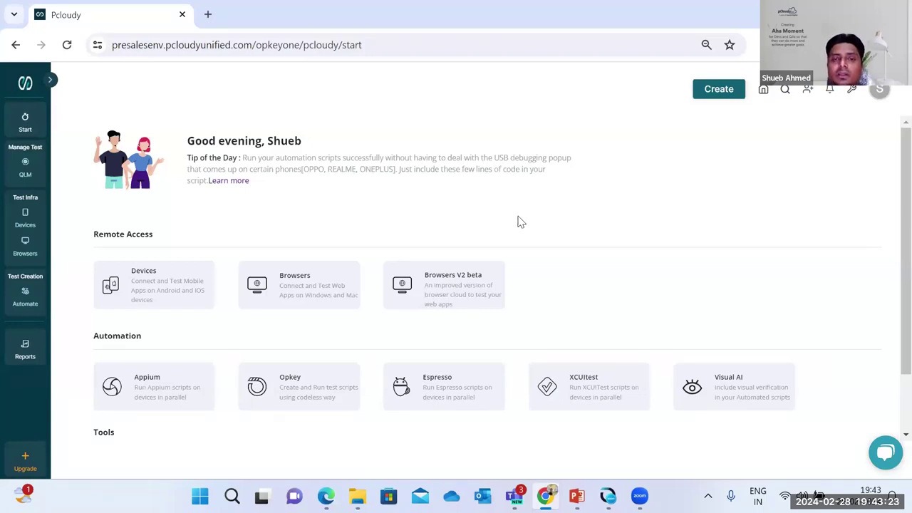
pyautogui.moveTo(27, 301)
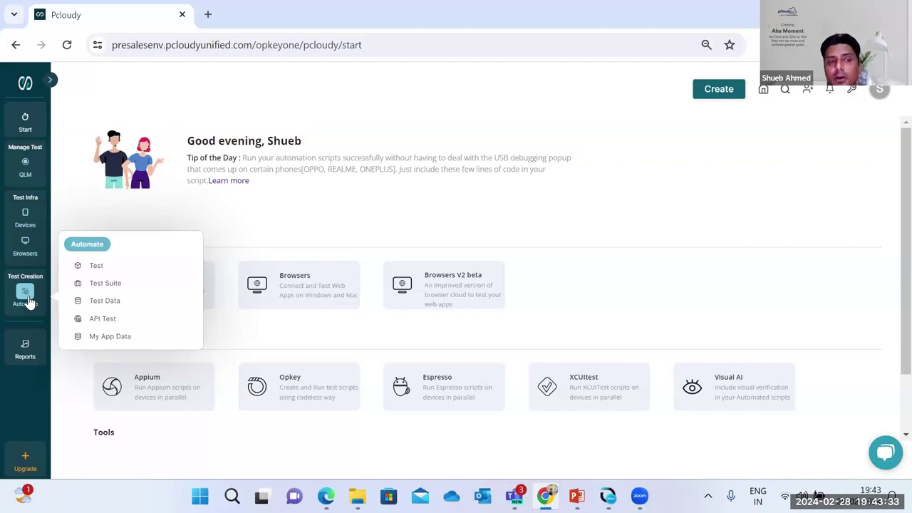
pyautogui.moveTo(25, 244)
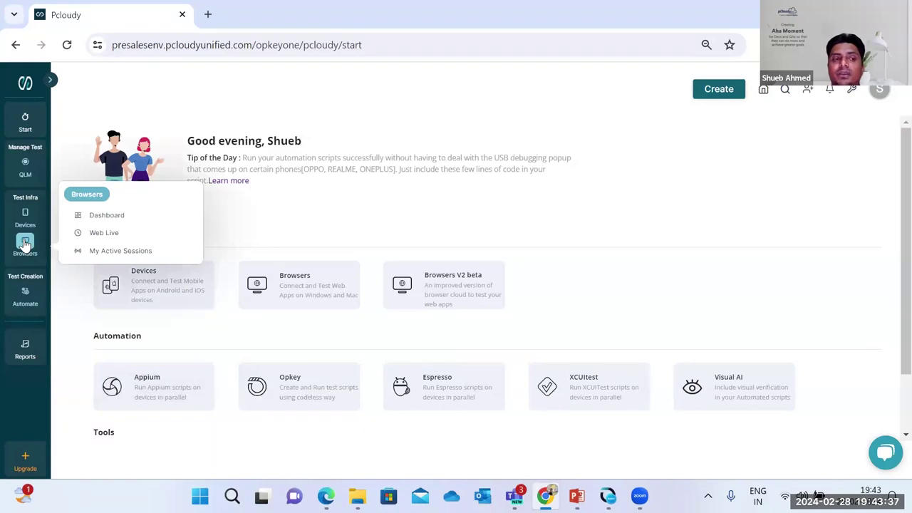
pyautogui.moveTo(23, 224)
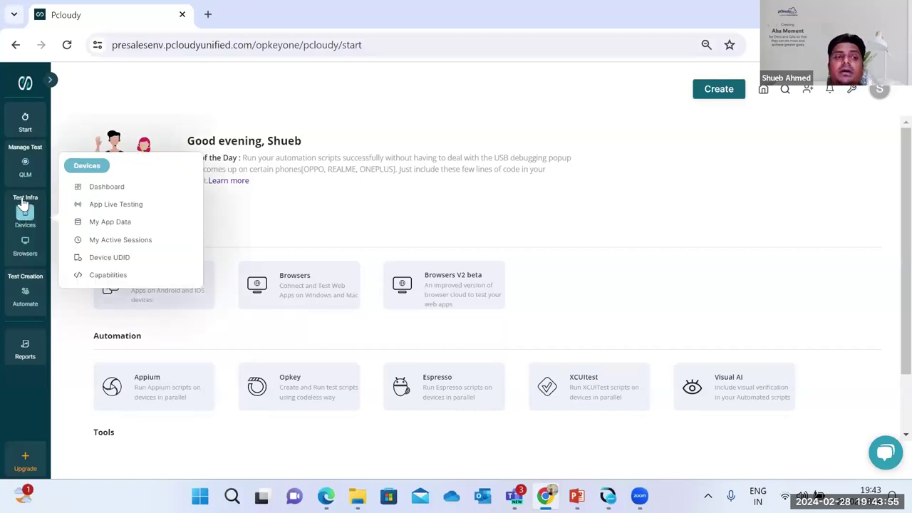
pyautogui.moveTo(23, 173)
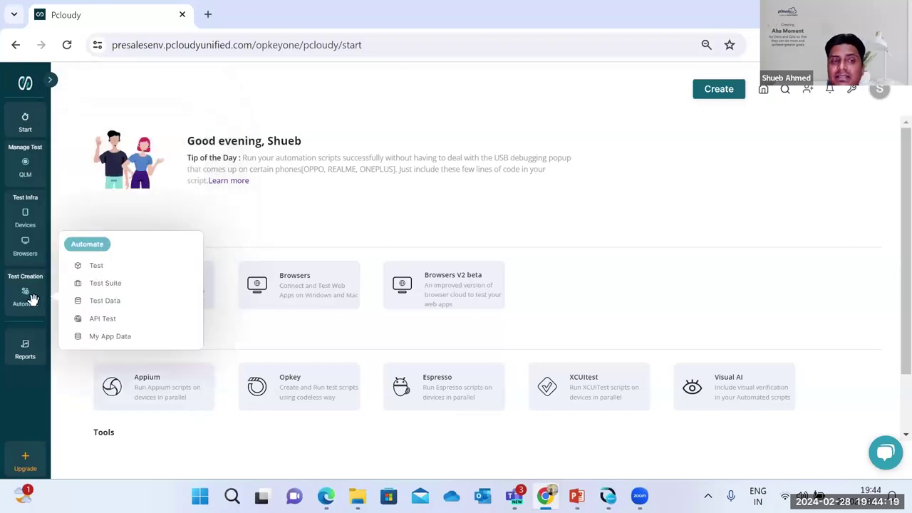
pyautogui.click(96, 265)
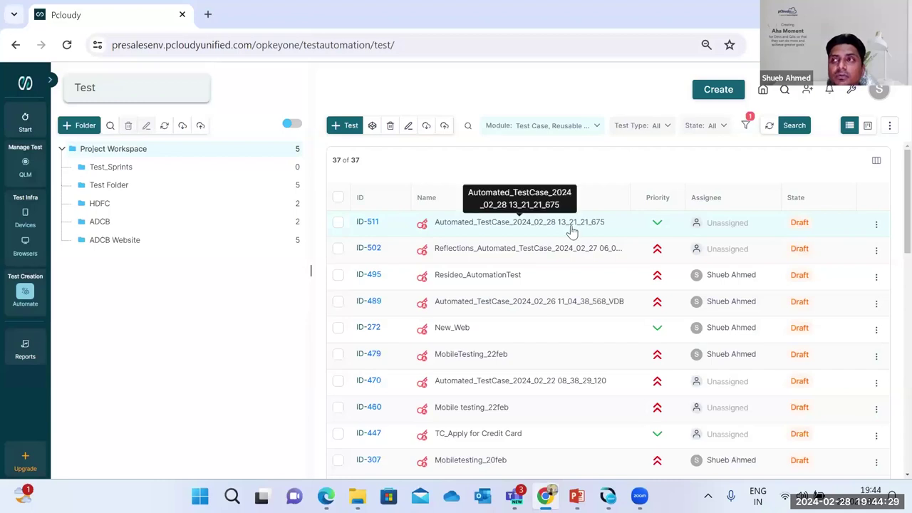
# Start a new automated test case and put "Webinar_" in front of its default name.
pyautogui.click(348, 135)
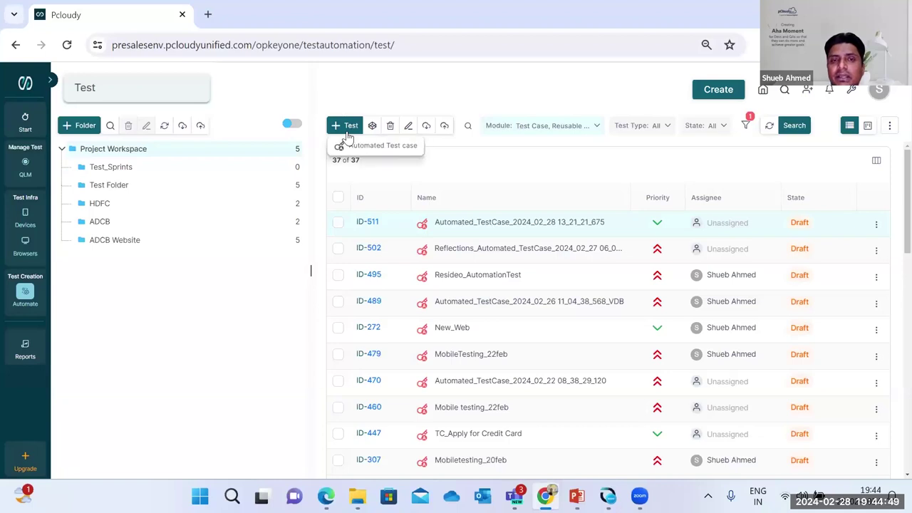
pyautogui.click(367, 146)
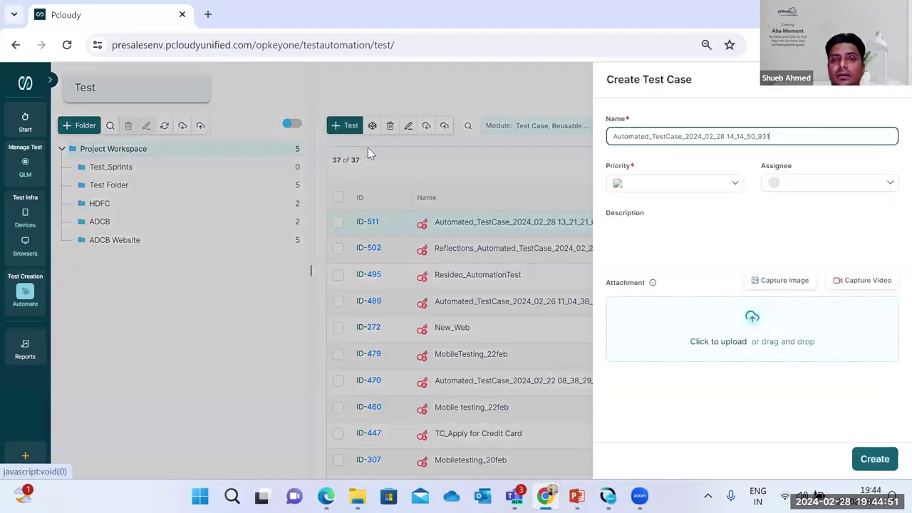
pyautogui.click(609, 139)
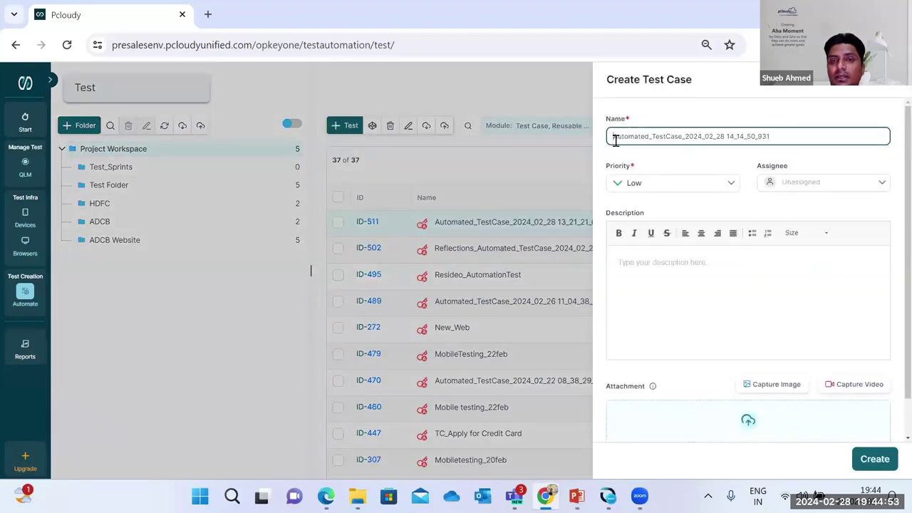
pyautogui.write('Web')
pyautogui.write('inar')
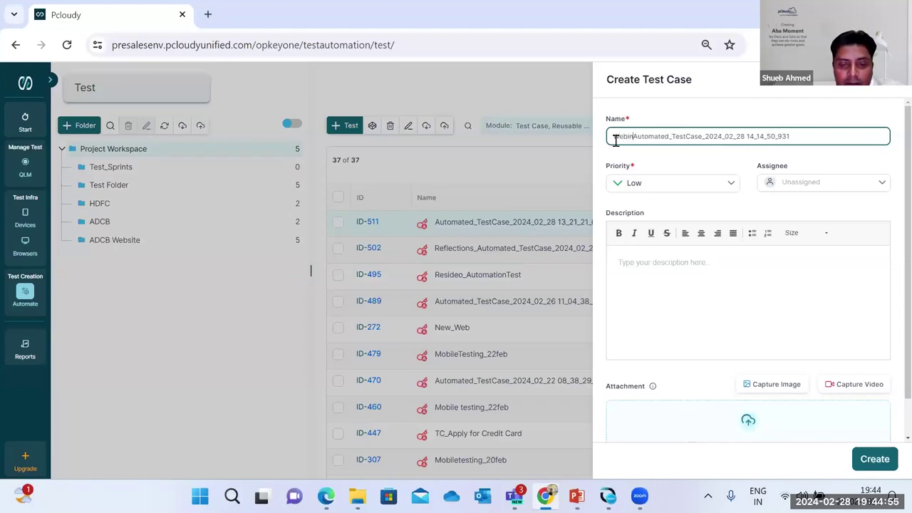
pyautogui.write('_')
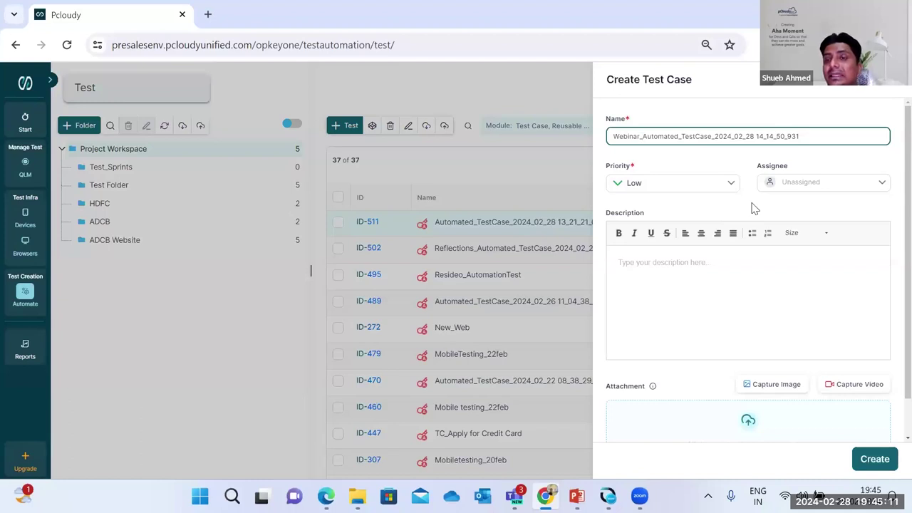
# Set the new test case's priority to Highest, leave it unassigned, and create it.
pyautogui.click(779, 197)
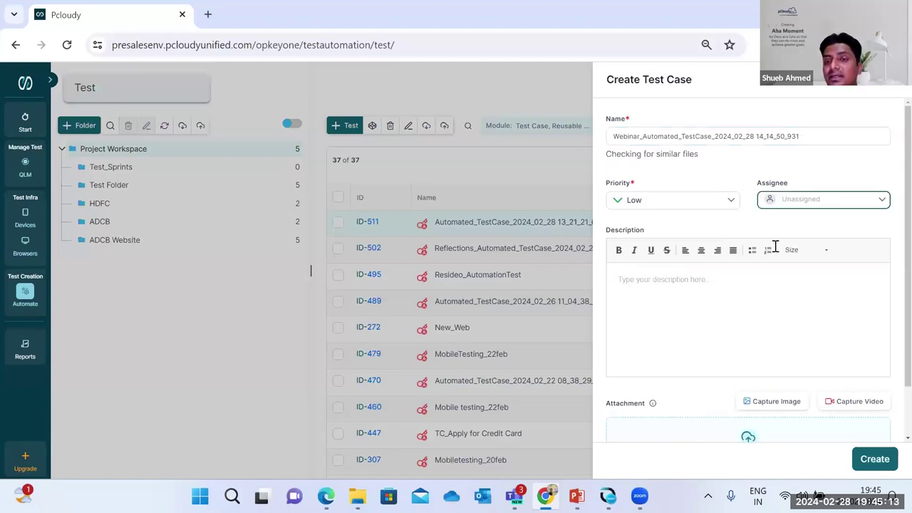
pyautogui.click(711, 187)
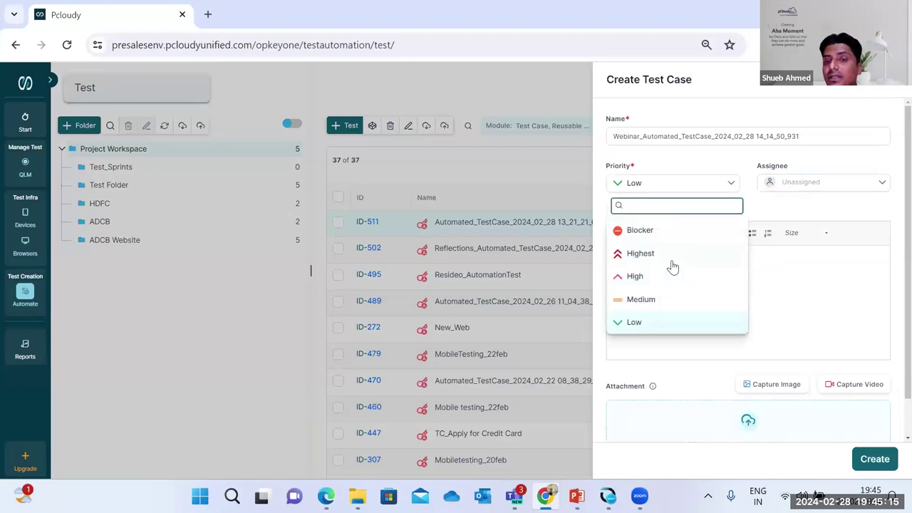
pyautogui.click(672, 263)
pyautogui.scroll(-1, 738, 393)
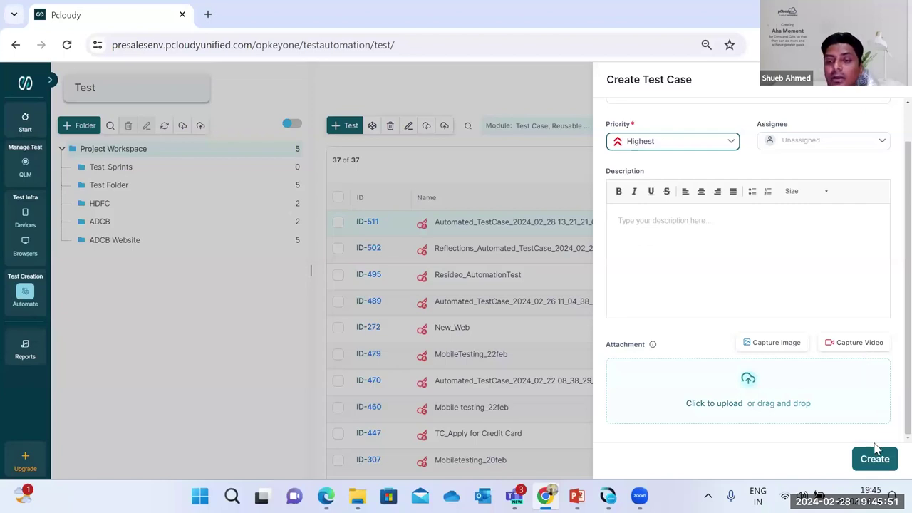
pyautogui.click(875, 465)
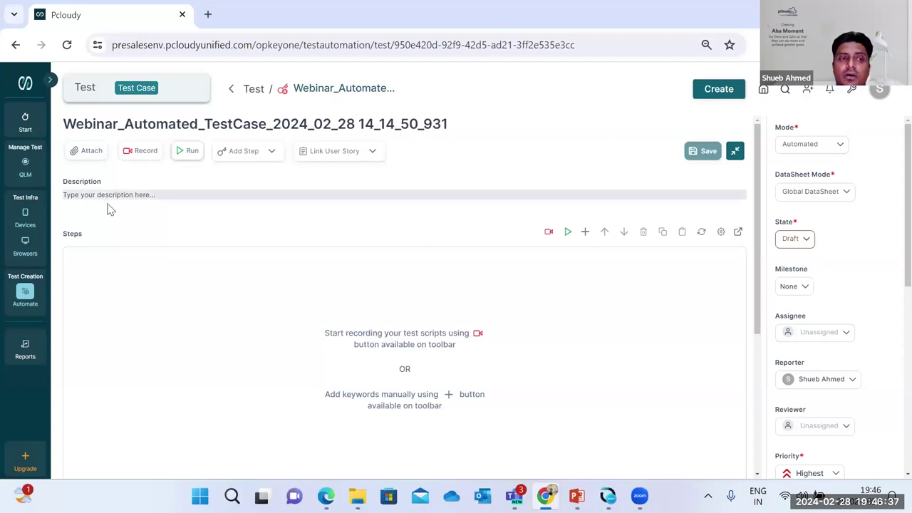
# Look over the file upload and RegistrationForm.apk library options in My App Data without changing anything, and return to the Webinar test case.
pyautogui.moveTo(27, 299)
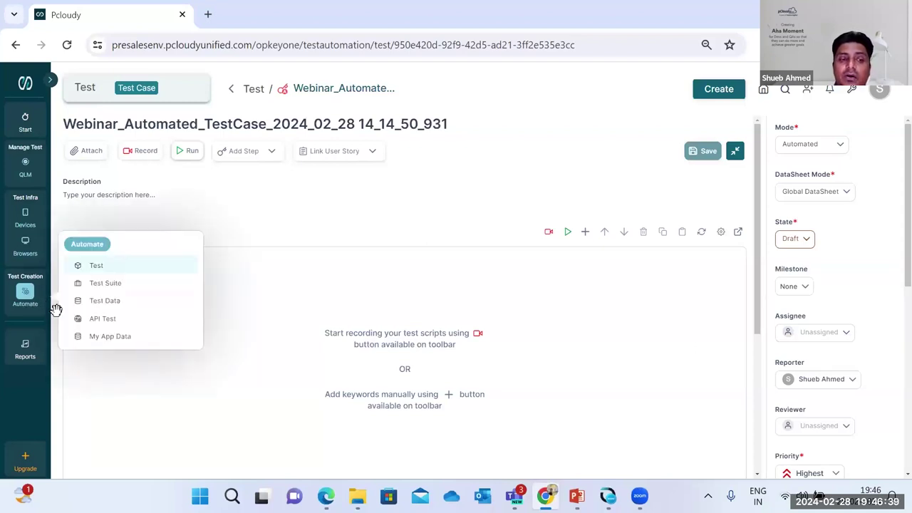
pyautogui.click(108, 339)
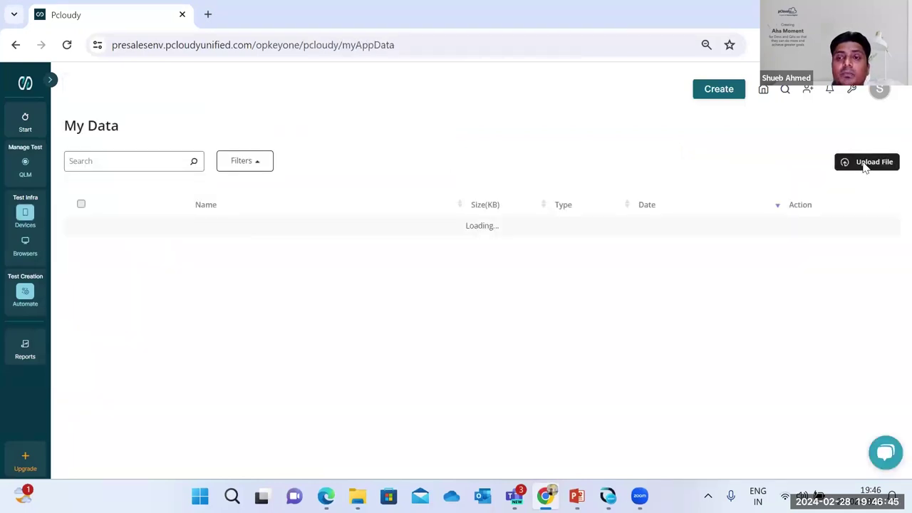
pyautogui.click(864, 167)
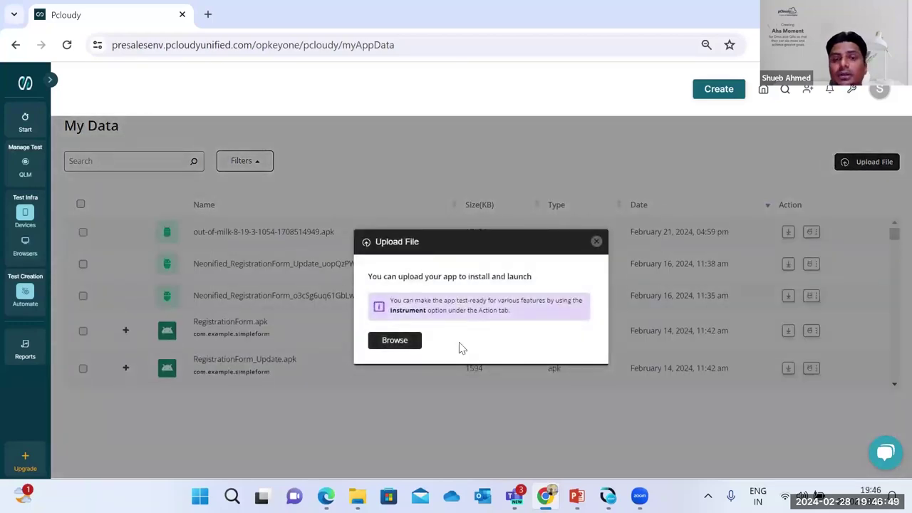
pyautogui.click(393, 341)
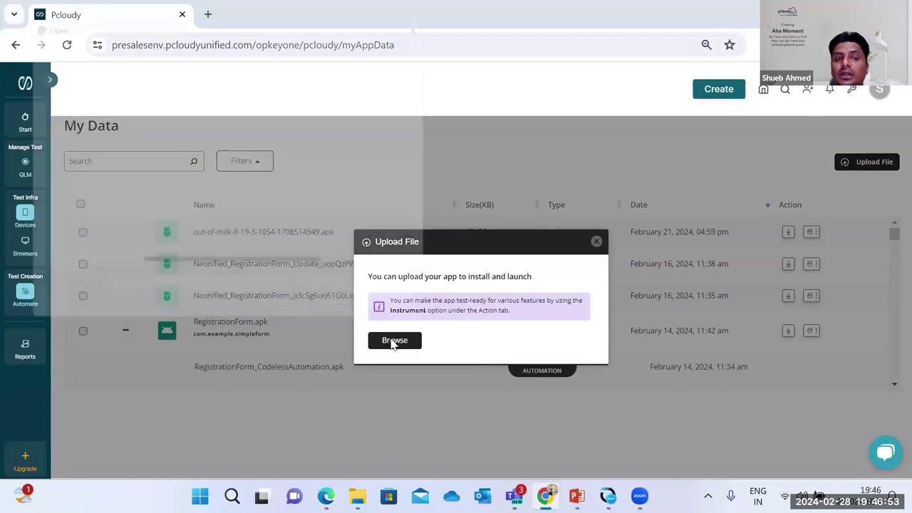
pyautogui.scroll(-1, 331, 206)
pyautogui.scroll(1, 330, 207)
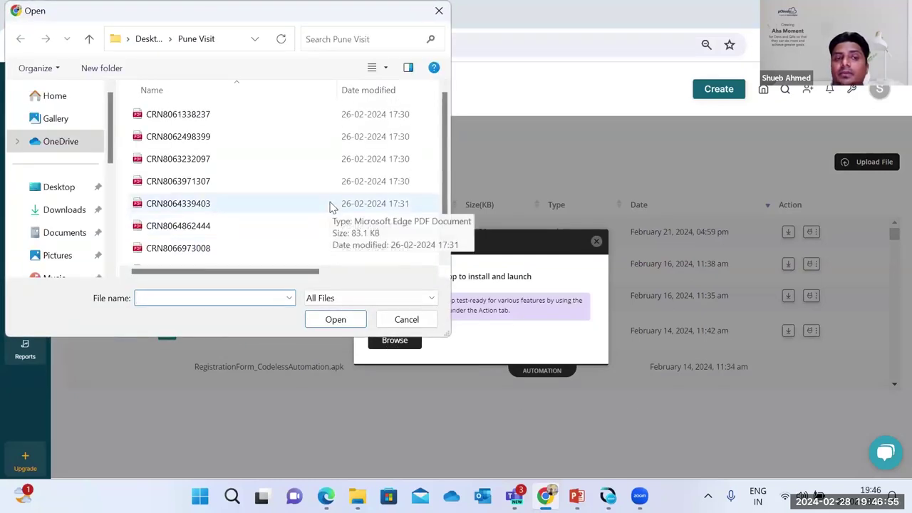
pyautogui.click(406, 320)
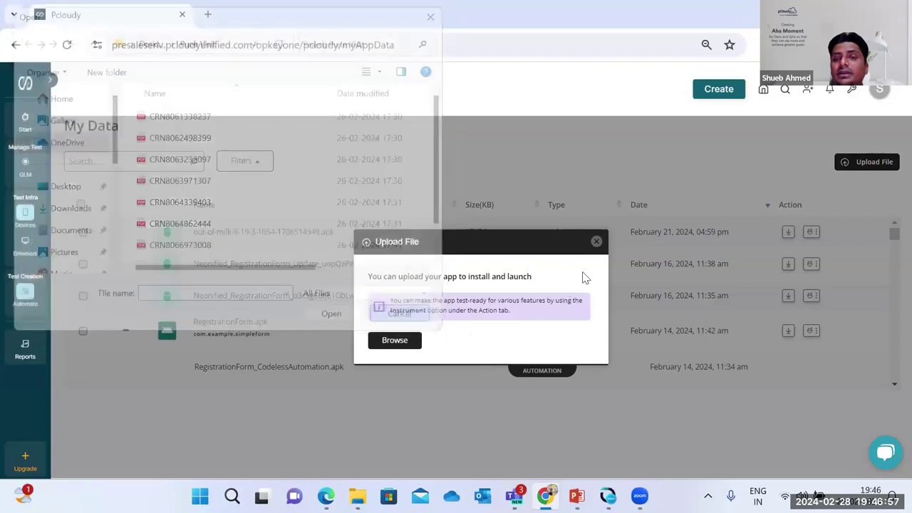
pyautogui.click(595, 243)
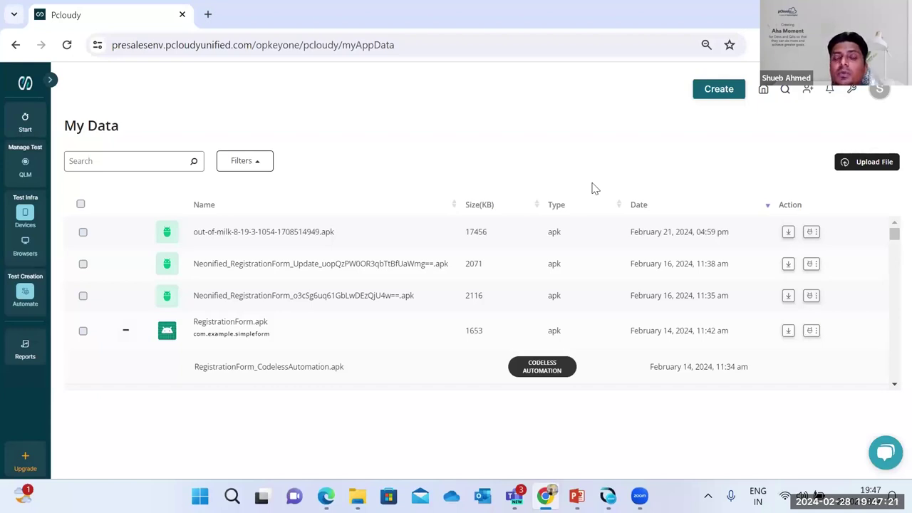
pyautogui.click(816, 332)
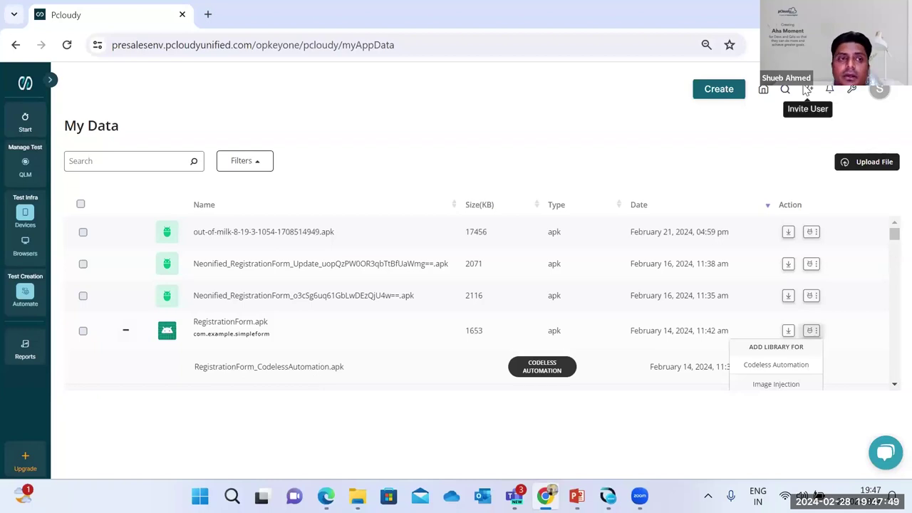
pyautogui.click(16, 45)
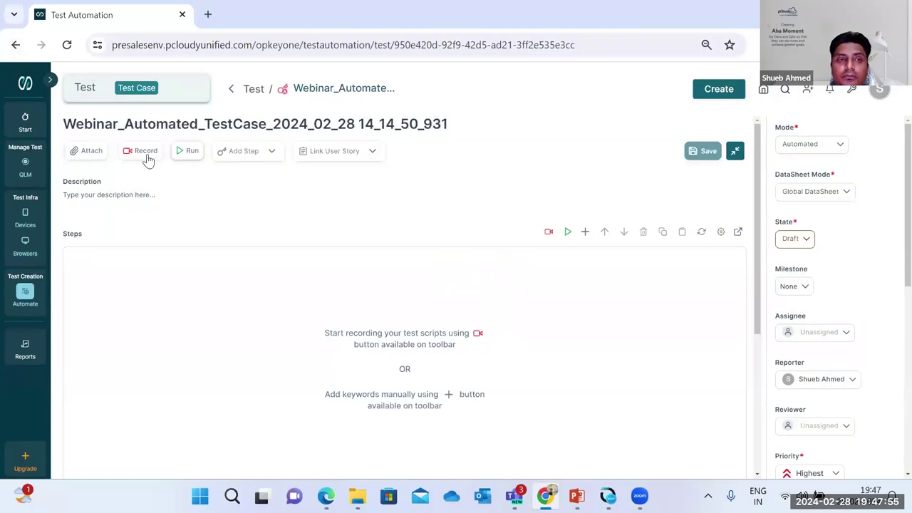
# Set up recording for the test case with the Mobile recorder on cloud devices.
pyautogui.click(146, 152)
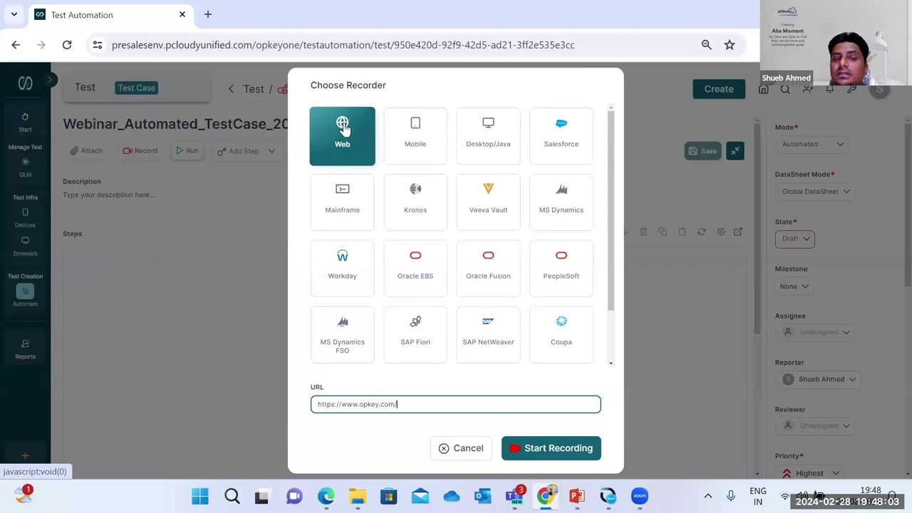
pyautogui.moveTo(401, 403); pyautogui.dragTo(307, 403)
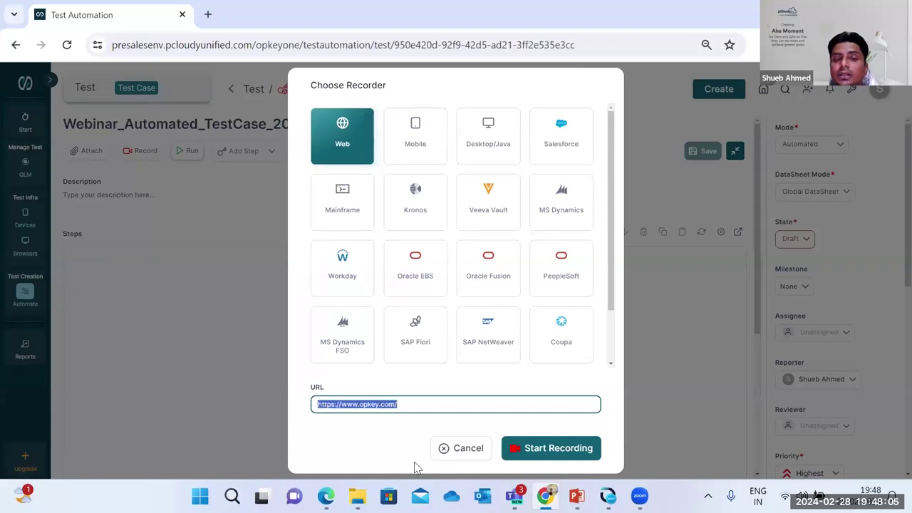
pyautogui.click(415, 161)
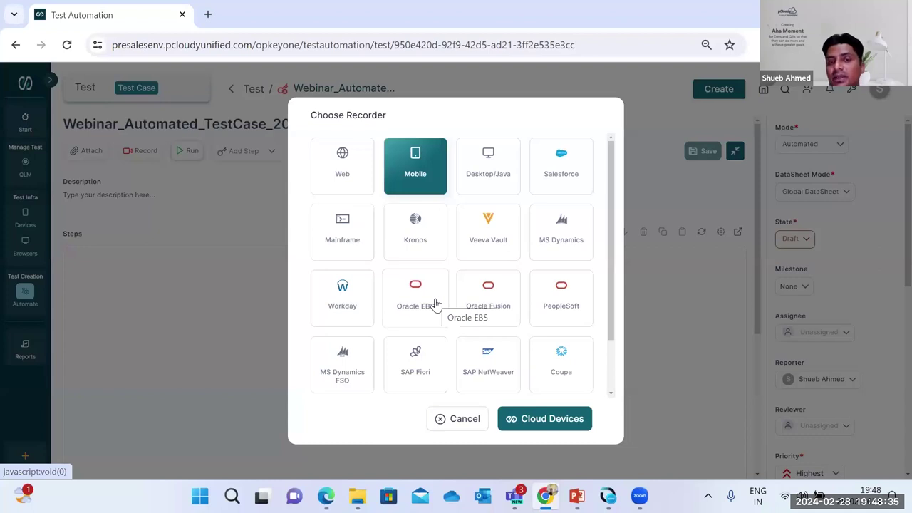
pyautogui.click(539, 423)
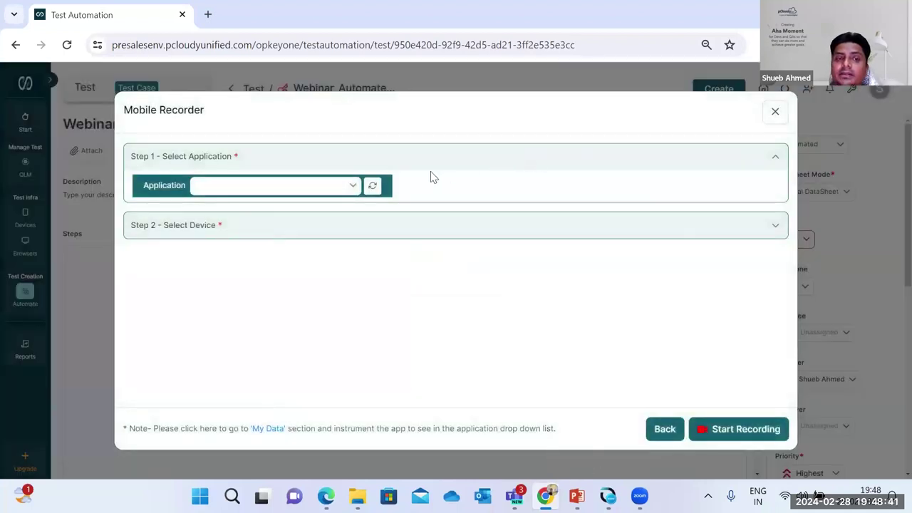
# Start recording out-of-milk-8-19-3-1054.apk on the Samsung Galaxy Note 20 with Android 13.0.0.
pyautogui.click(349, 191)
pyautogui.click(321, 233)
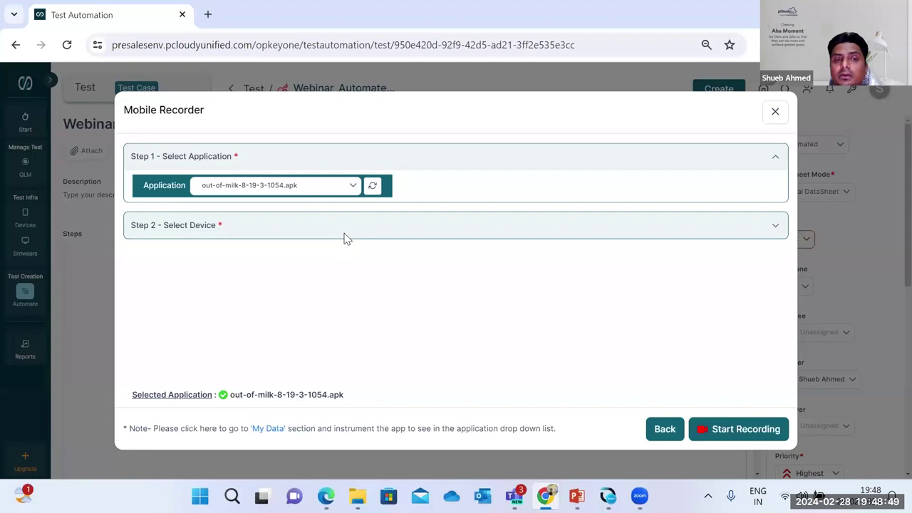
pyautogui.click(345, 235)
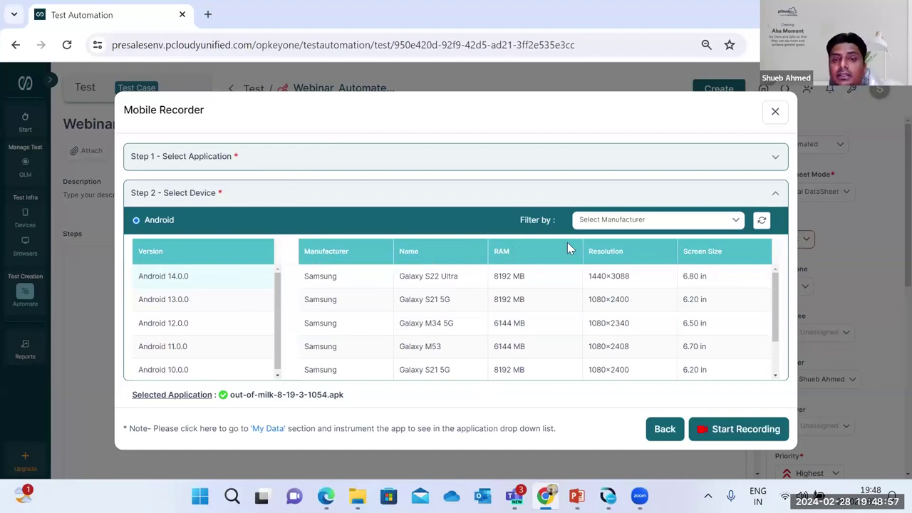
pyautogui.click(198, 305)
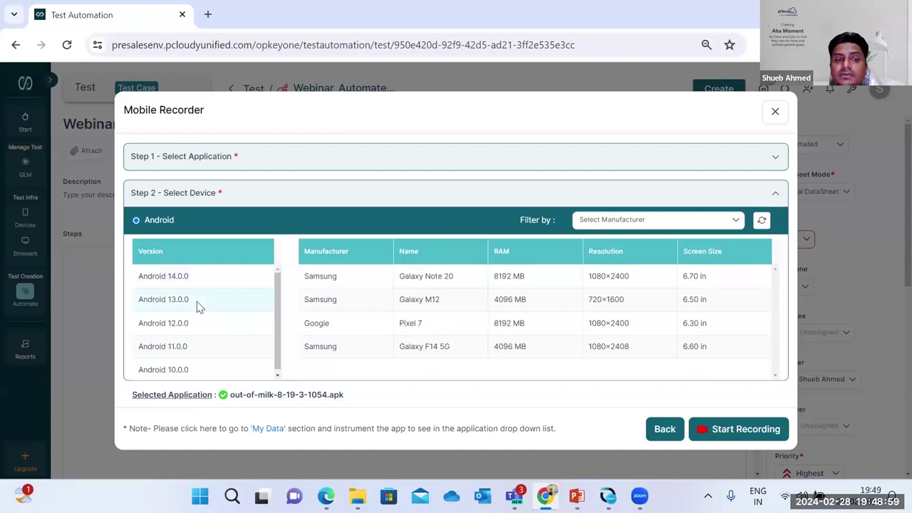
pyautogui.click(369, 280)
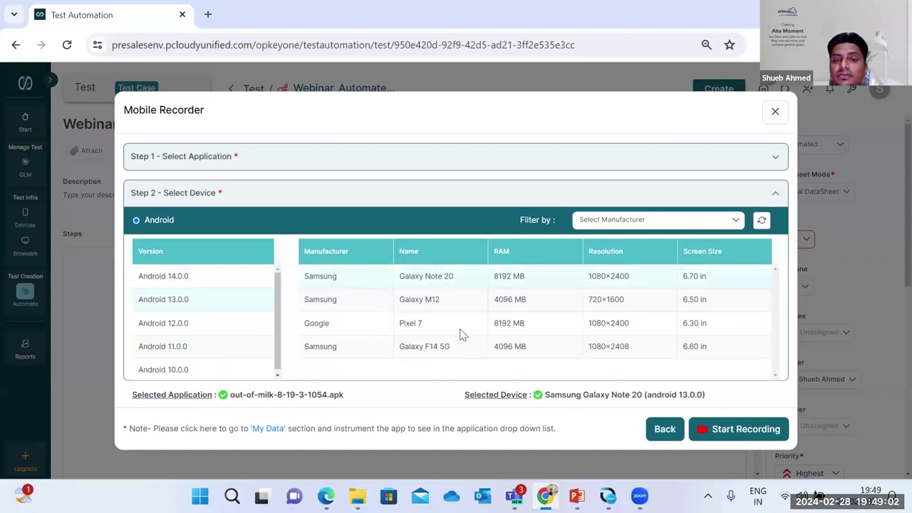
pyautogui.click(716, 435)
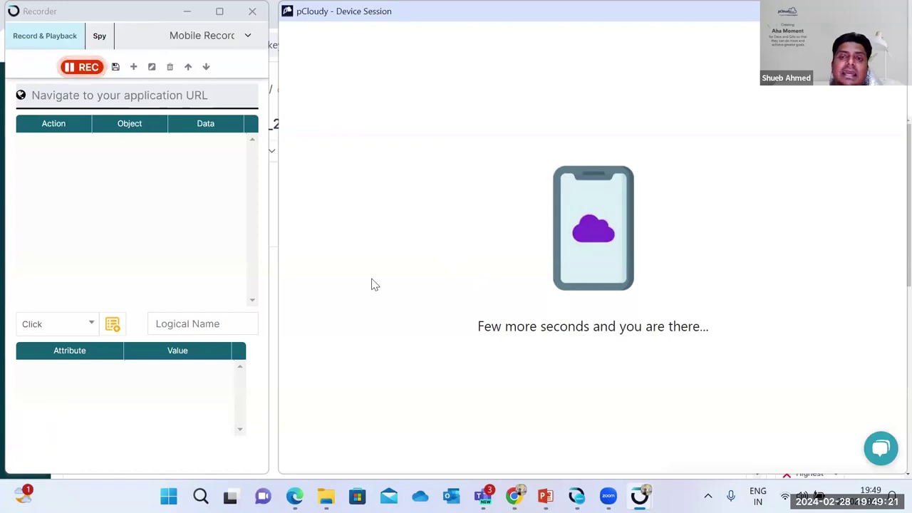
# Collapse the All Actions and Quick Actions lists in the device session.
pyautogui.click(325, 66)
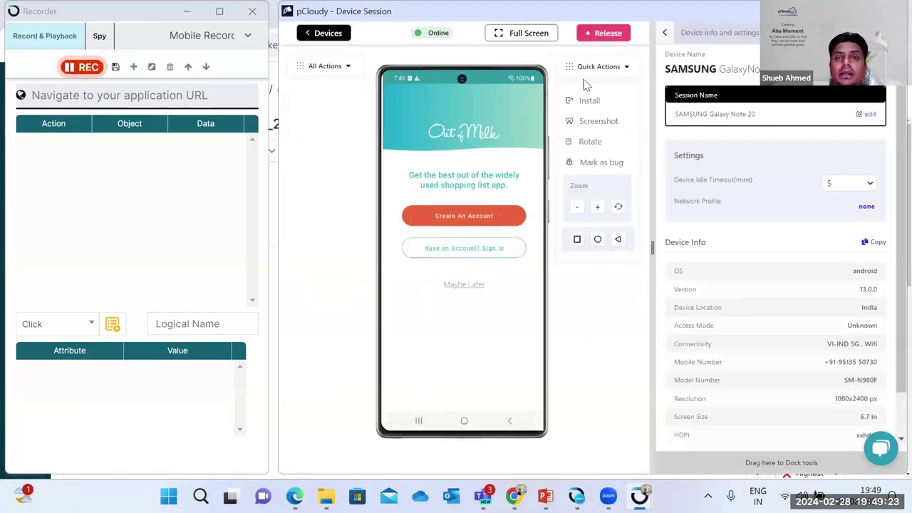
pyautogui.click(599, 66)
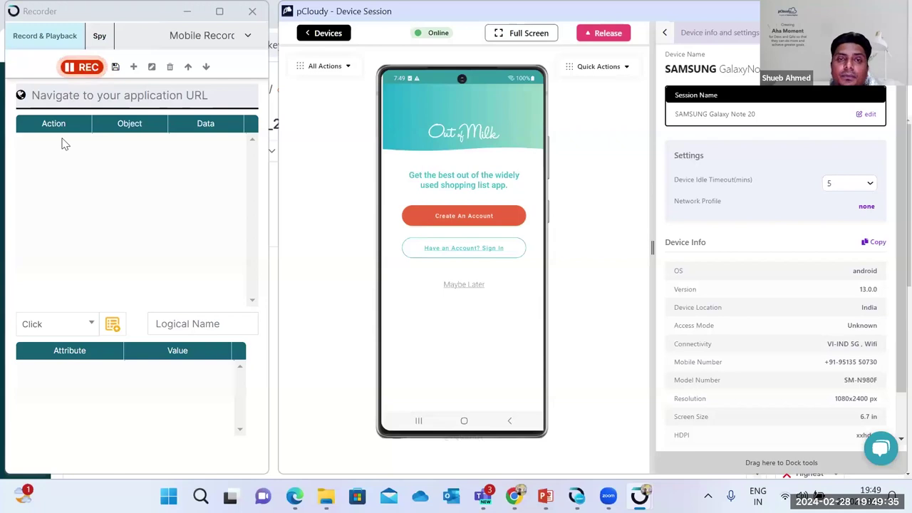
# Record choosing Maybe Later on the Out of Milk start screen and accepting the privacy policy update.
pyautogui.click(459, 285)
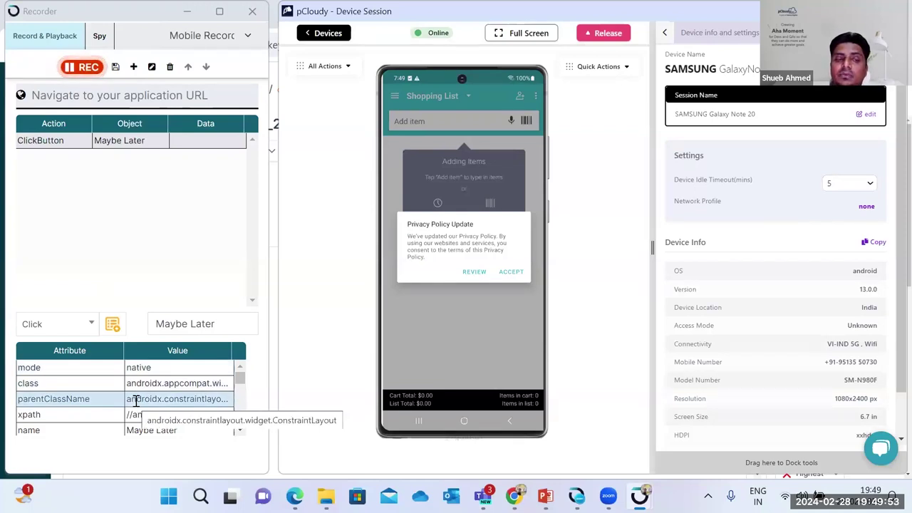
pyautogui.scroll(-2, 136, 401)
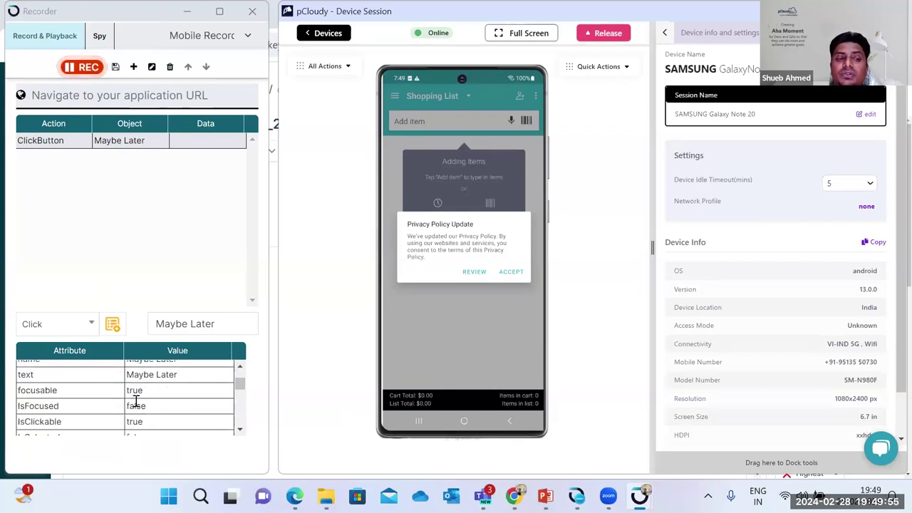
pyautogui.scroll(2, 136, 401)
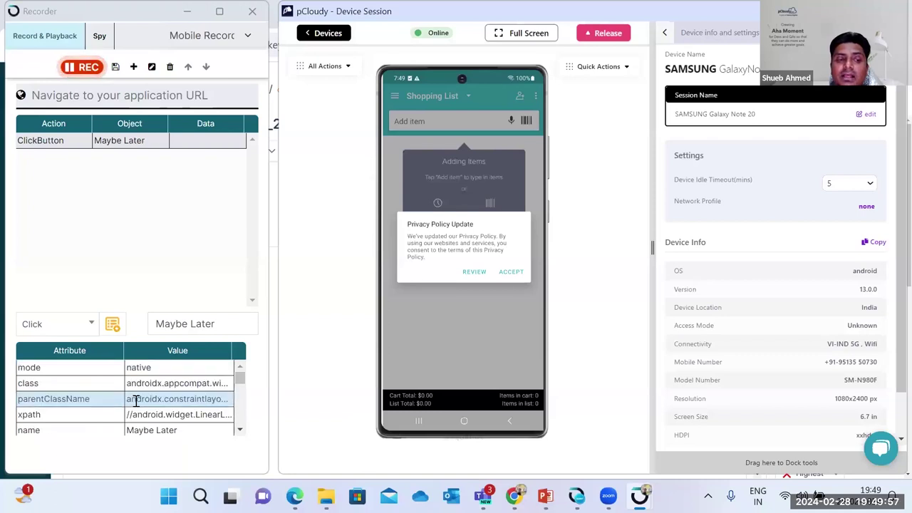
pyautogui.scroll(-4, 136, 401)
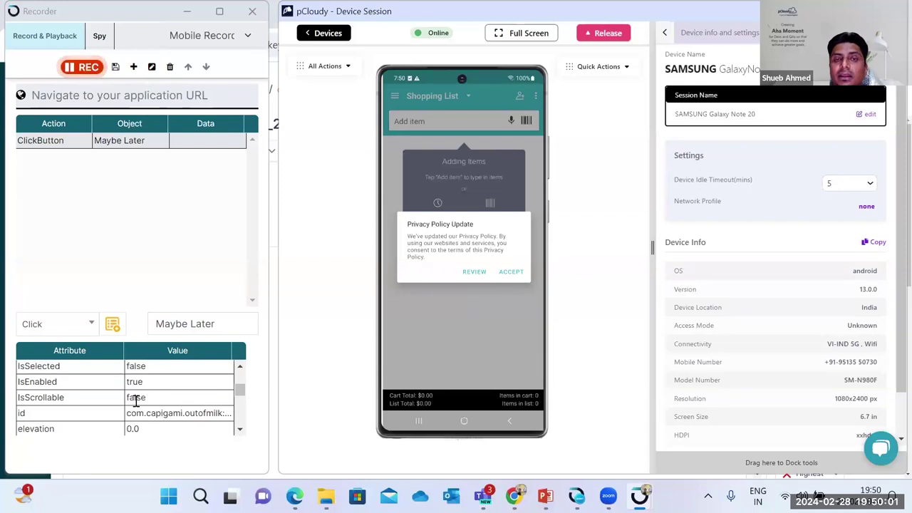
pyautogui.scroll(4, 136, 401)
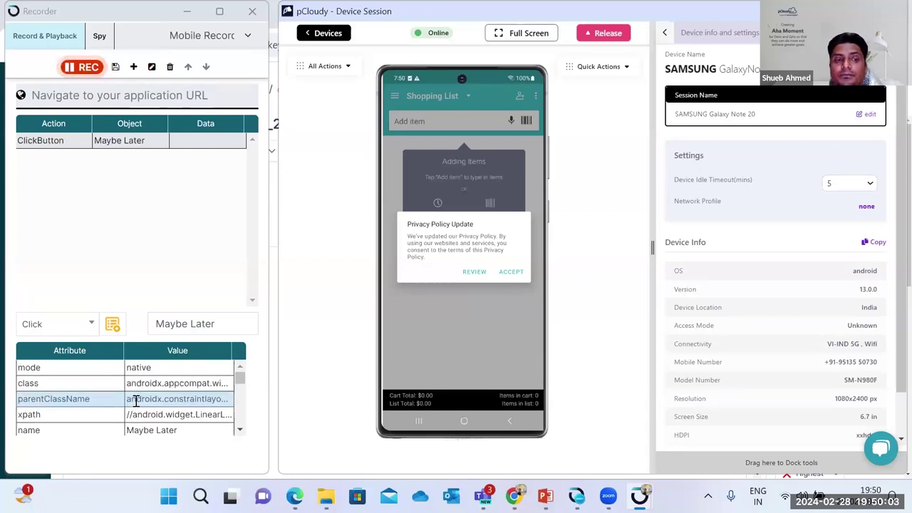
pyautogui.click(512, 274)
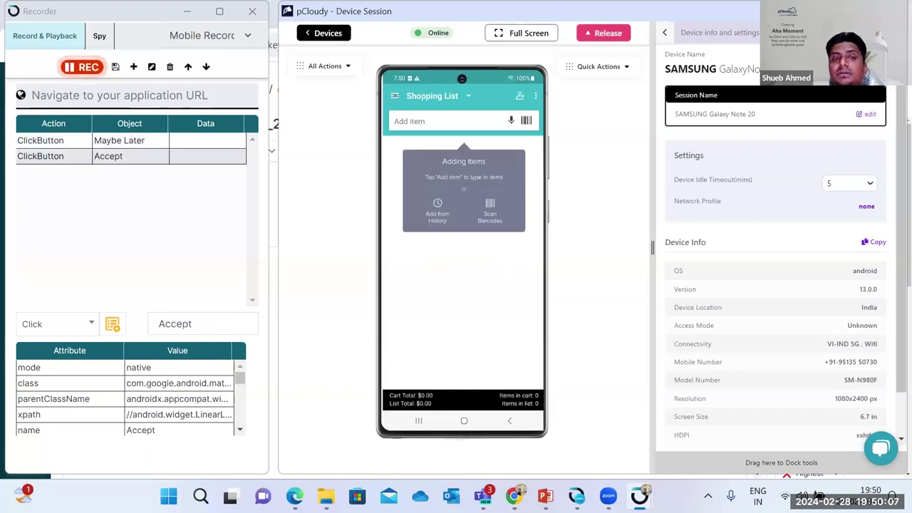
# Record opening the Pantry List from the app's navigation drawer and adding the suggested item Apples for the entry "apples".
pyautogui.click(395, 96)
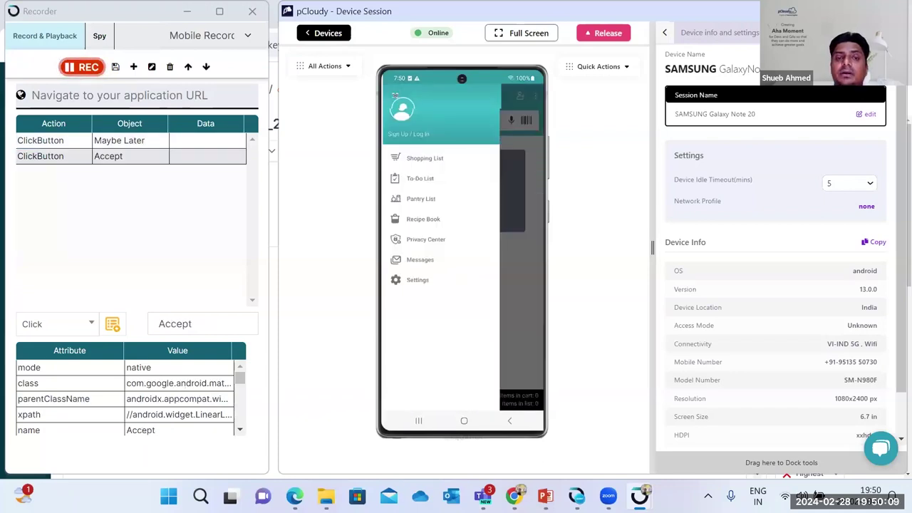
pyautogui.click(426, 199)
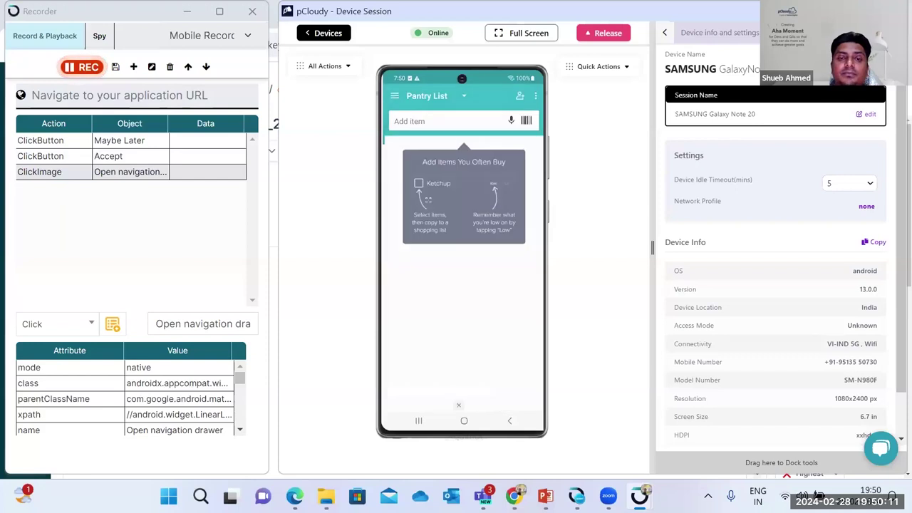
pyautogui.click(429, 126)
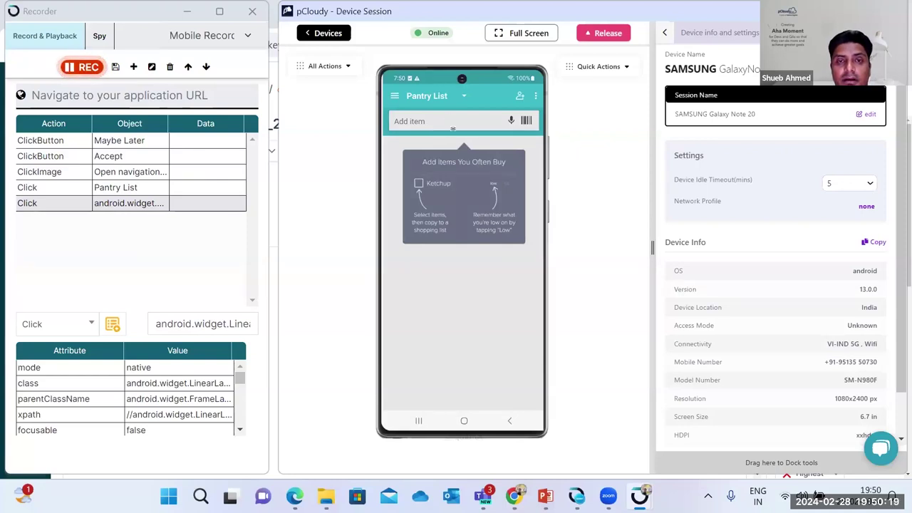
pyautogui.click(452, 123)
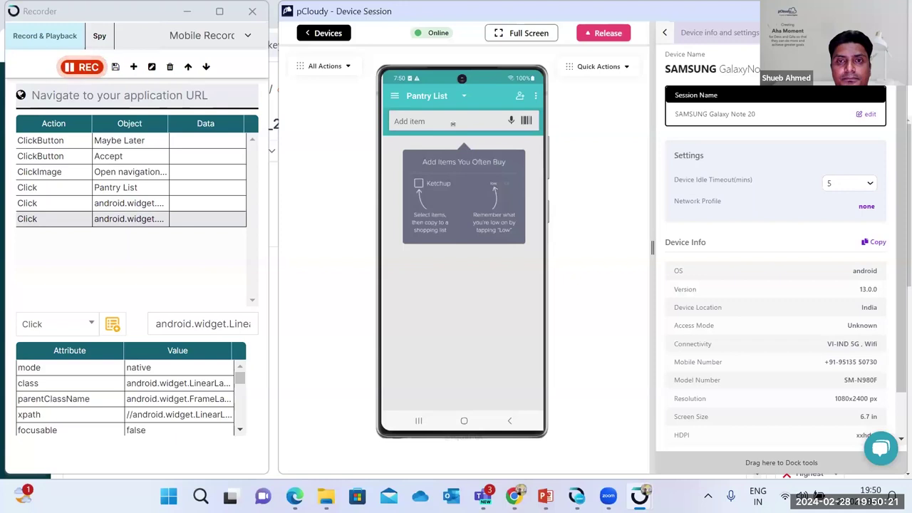
pyautogui.click(453, 123)
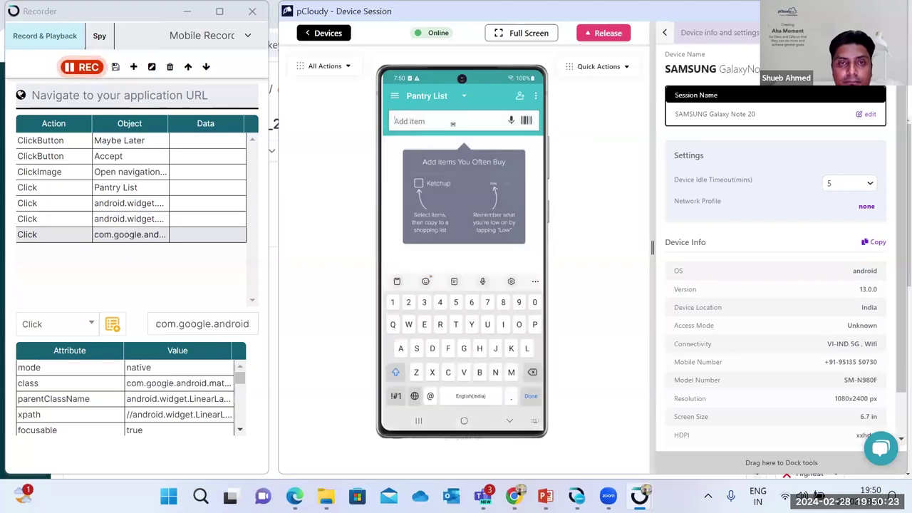
pyautogui.write('apples')
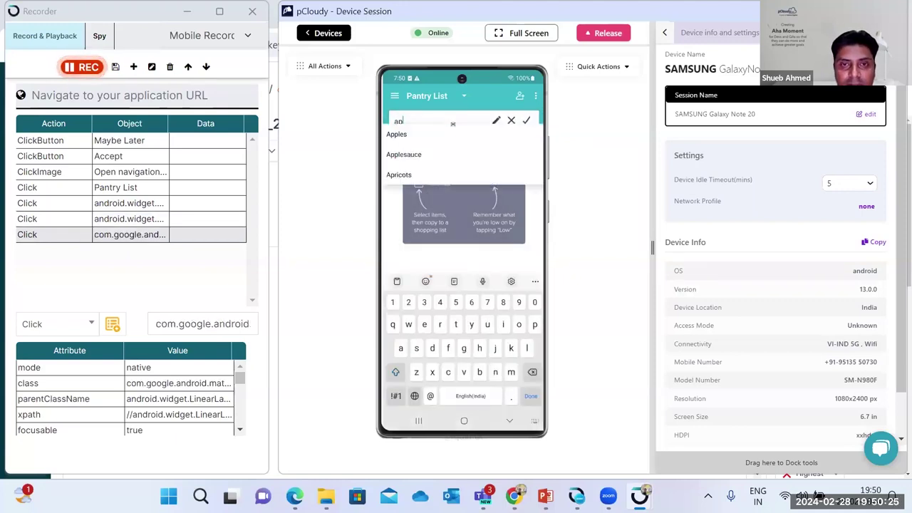
pyautogui.click(397, 134)
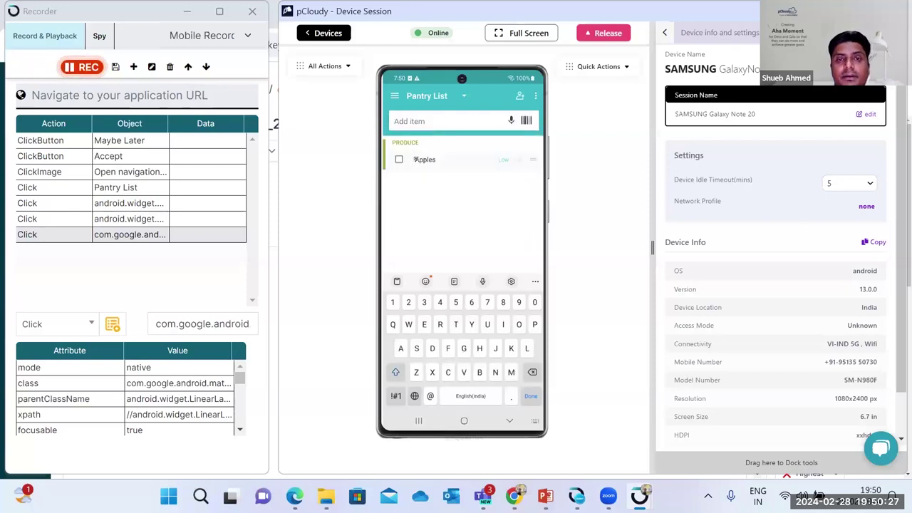
# Record ticking Apples, adding it to the Shopping List, and opening the Shopping List from the navigation drawer.
pyautogui.click(399, 160)
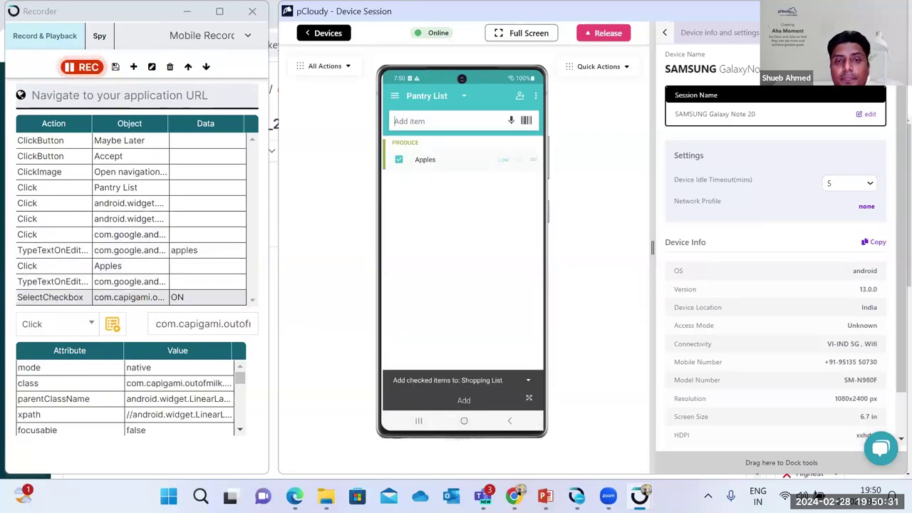
pyautogui.click(467, 401)
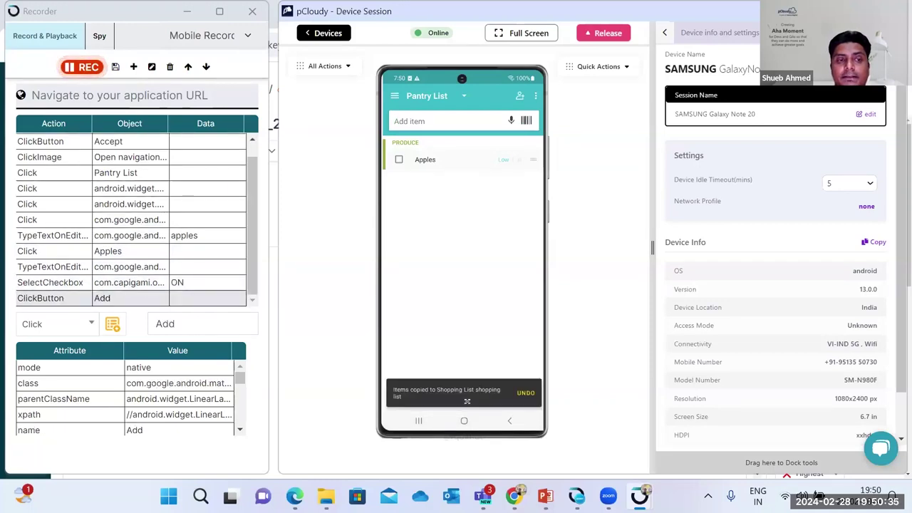
pyautogui.click(395, 99)
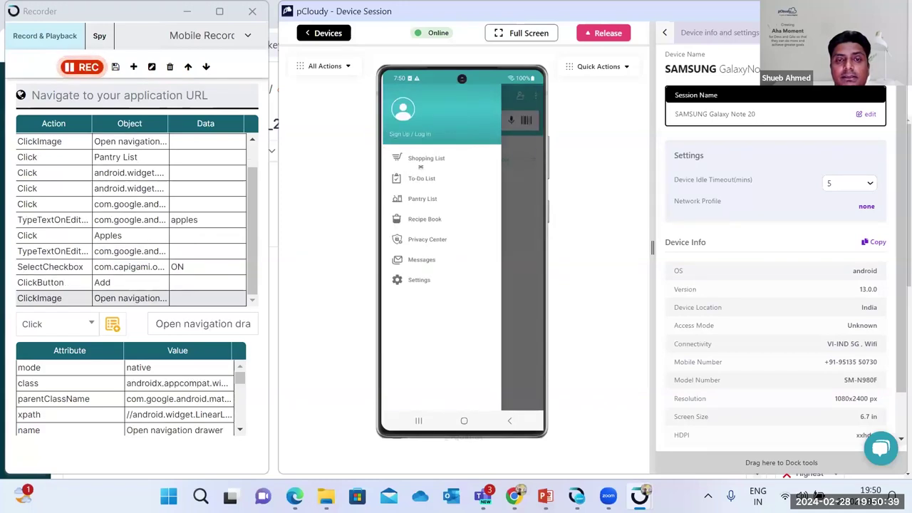
pyautogui.click(422, 158)
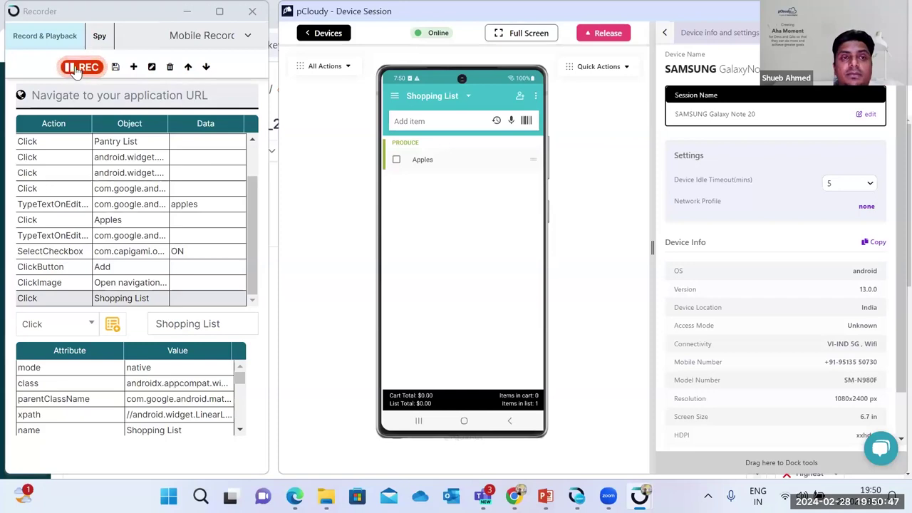
# Stop the recording, then save the recorded steps to the test case and close the recorder.
pyautogui.click(116, 67)
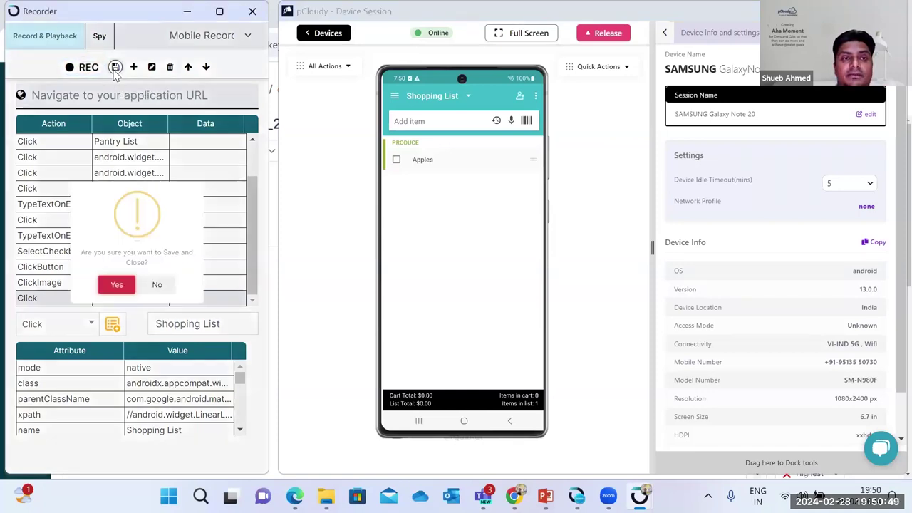
pyautogui.click(110, 299)
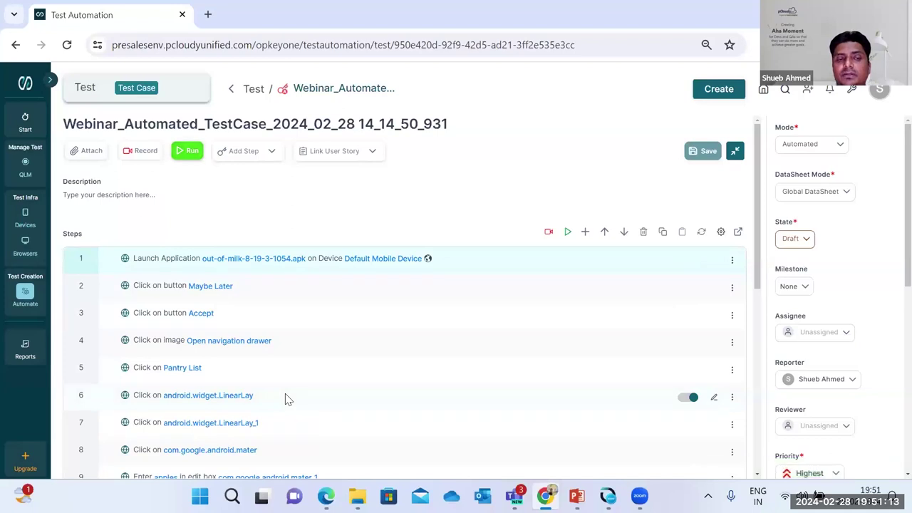
# Disable steps 7 and 8, the redundant clicks on android.widget.LinearLay_1 and com.google.android.mater.
pyautogui.scroll(-2, 285, 396)
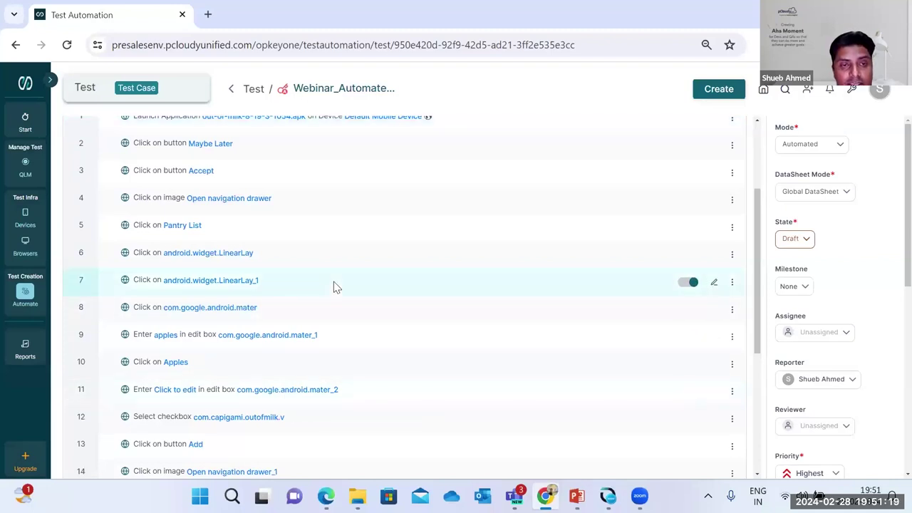
pyautogui.click(688, 282)
pyautogui.click(686, 312)
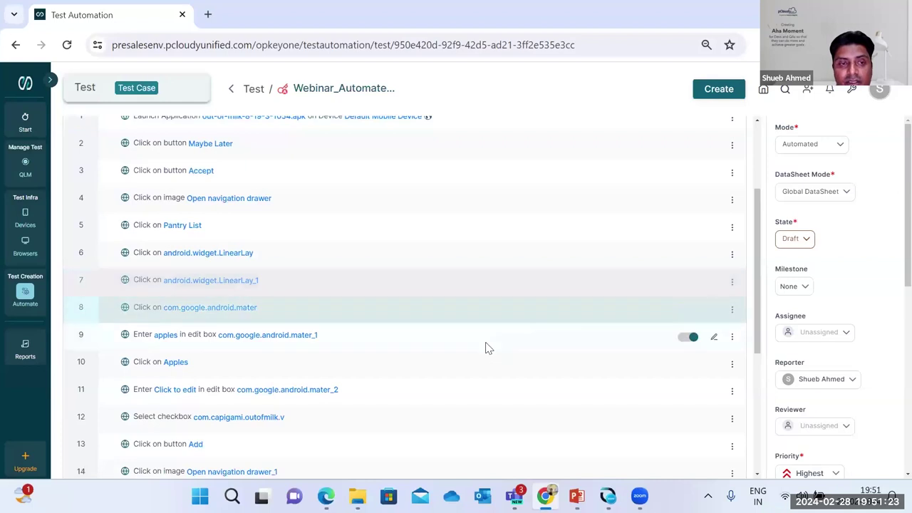
# Insert a Mobile_VerifyTextOnScreen step directly after the Launch Application step, searching for "verifytext".
pyautogui.scroll(4, 485, 346)
pyautogui.scroll(-1, 485, 343)
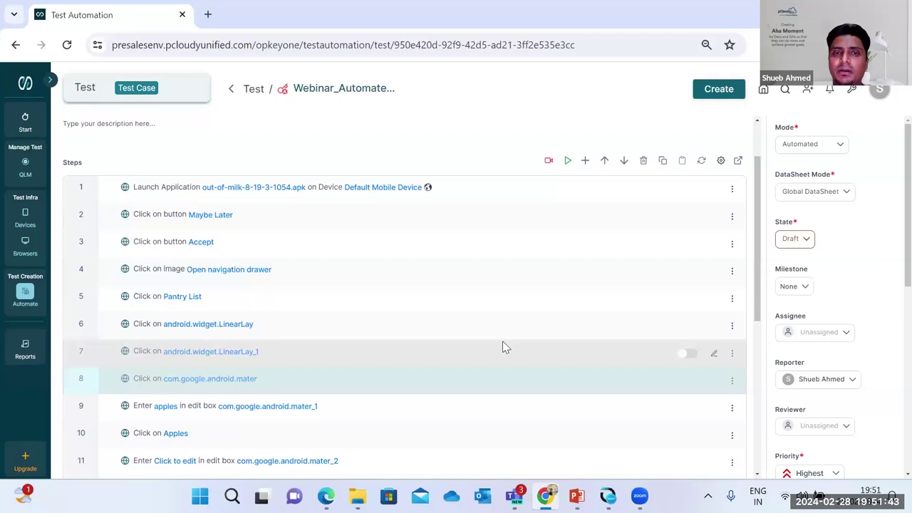
pyautogui.scroll(2, 458, 289)
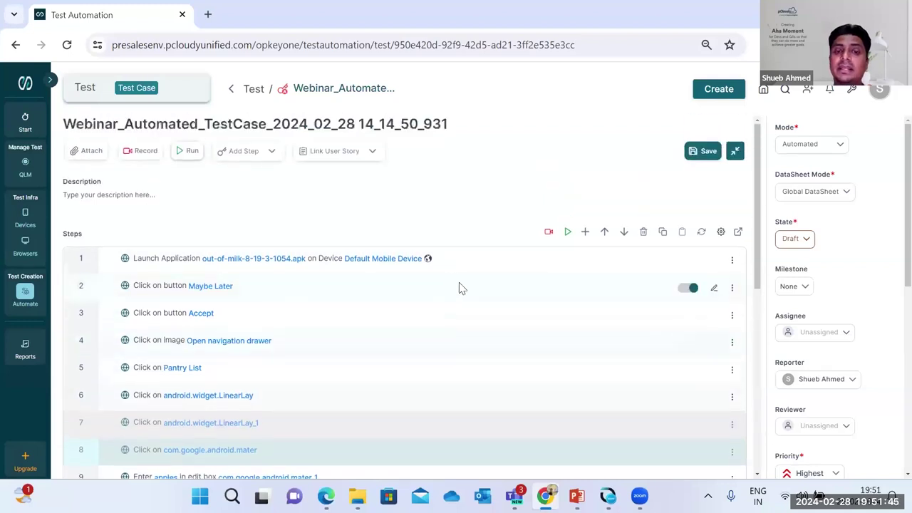
pyautogui.scroll(-2, 482, 376)
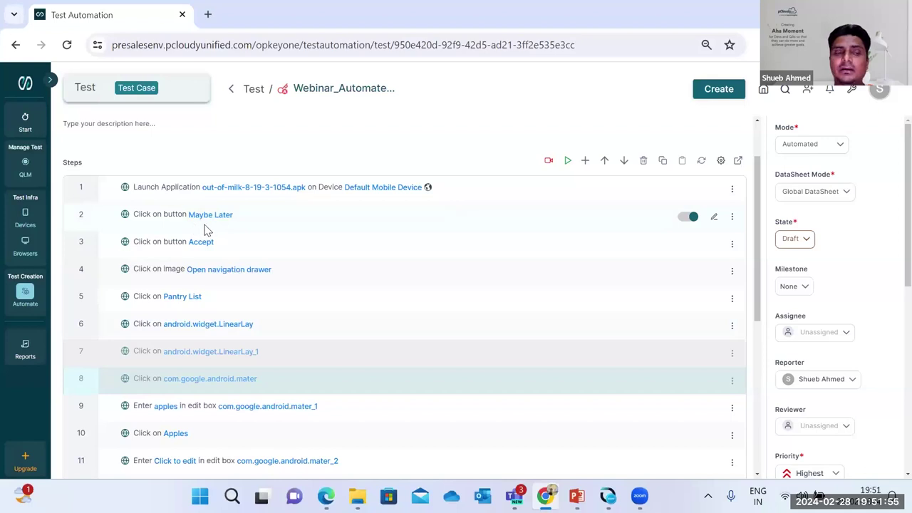
pyautogui.click(541, 194)
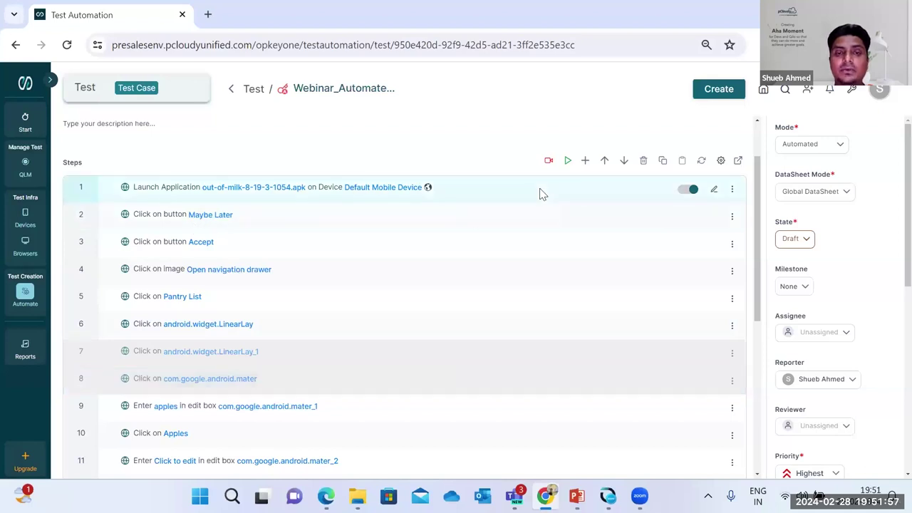
pyautogui.click(584, 161)
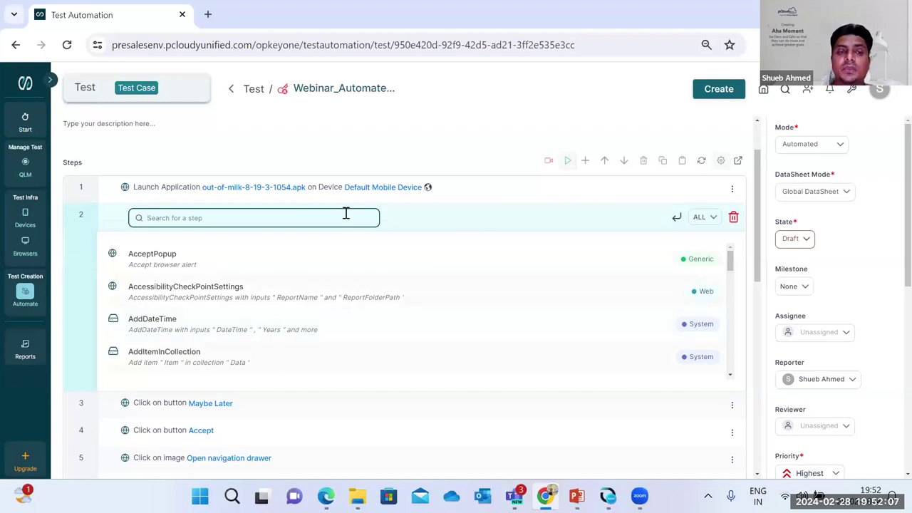
pyautogui.write('verif')
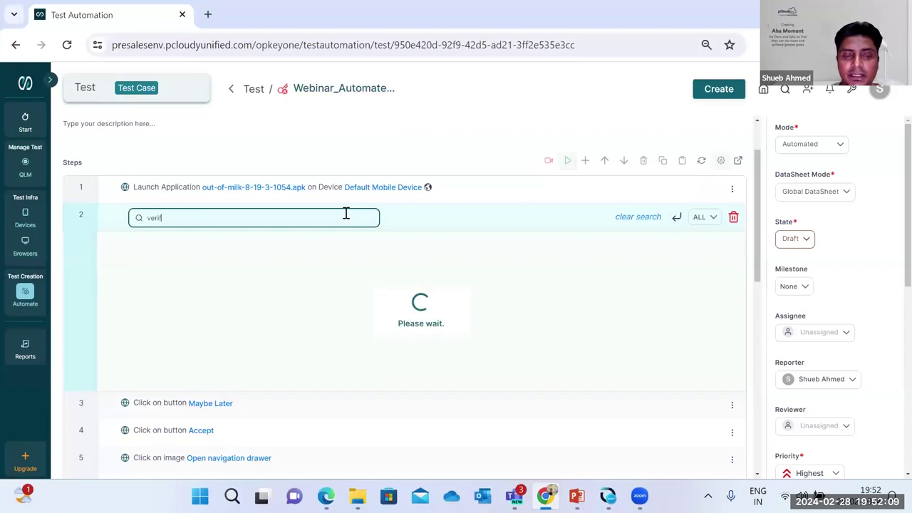
pyautogui.write('ytext')
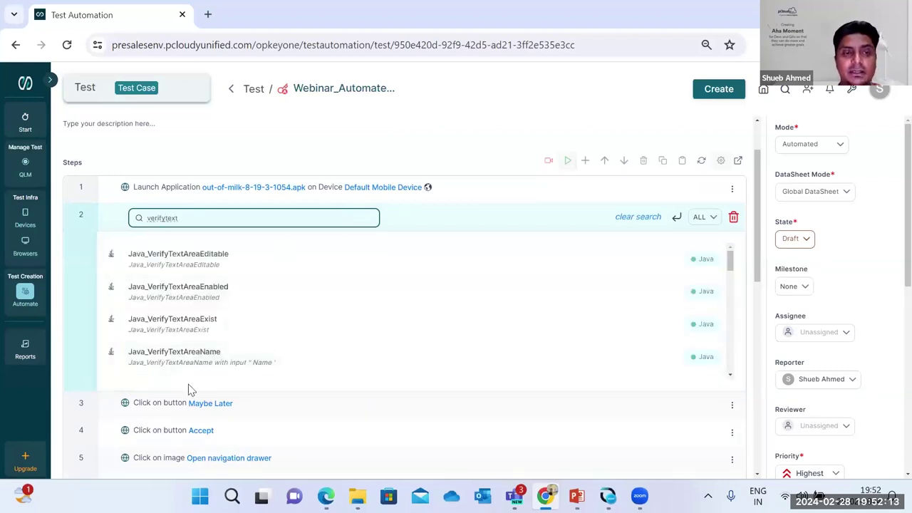
pyautogui.scroll(-4, 285, 320)
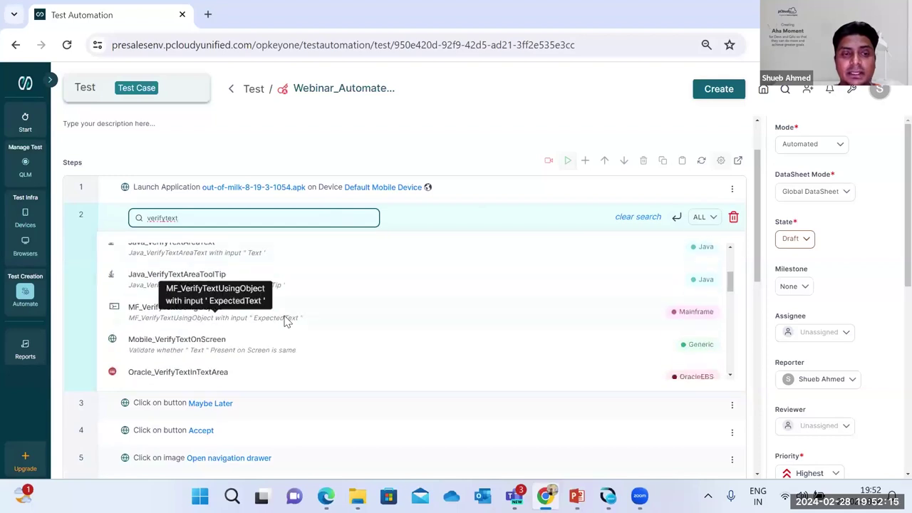
pyautogui.click(254, 354)
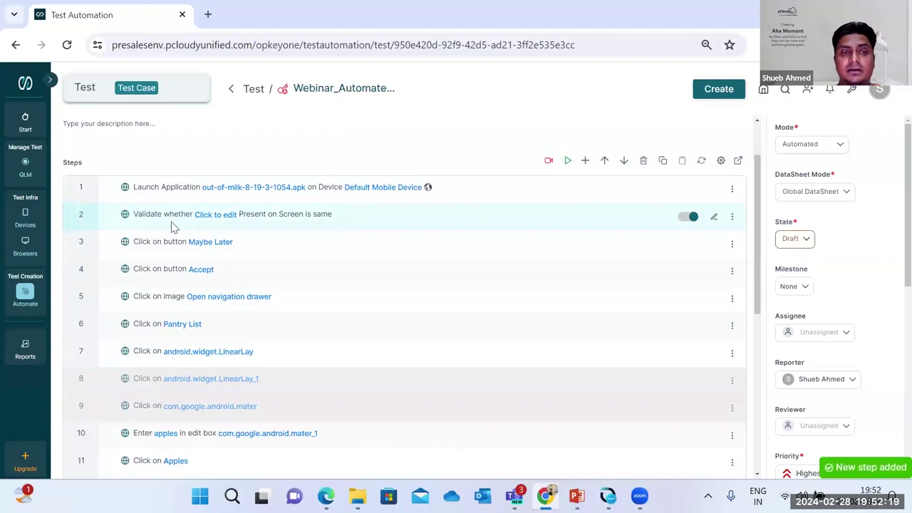
# Set the text checked by the new on-screen validation step to "Maybe Later".
pyautogui.click(212, 223)
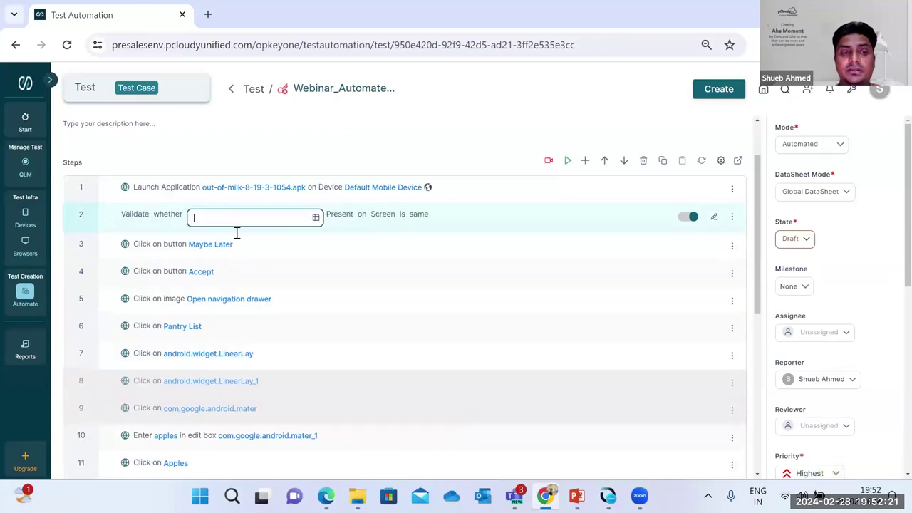
pyautogui.write('Maybe L')
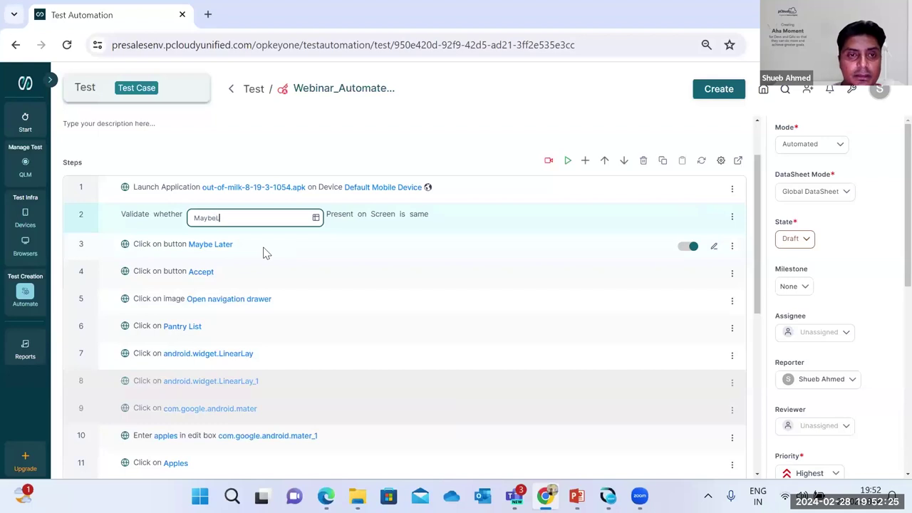
pyautogui.write('a')
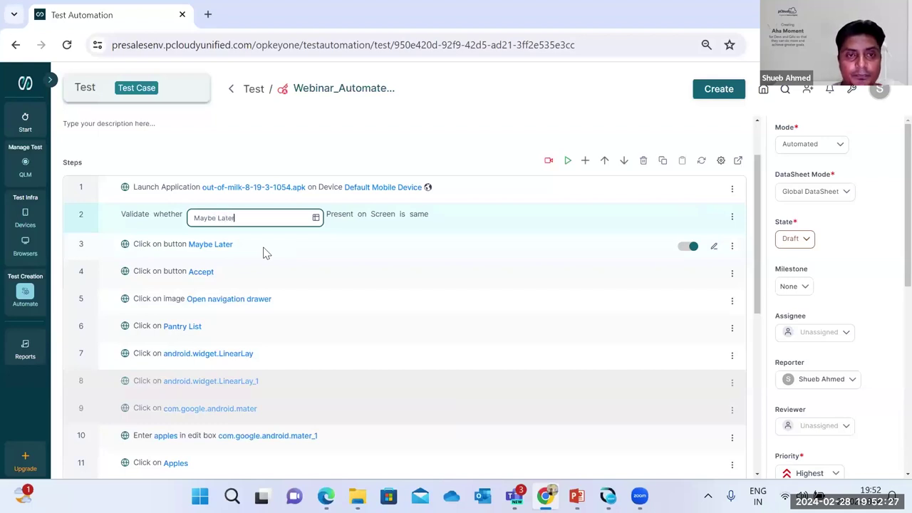
pyautogui.write('ter')
pyautogui.press('Return')
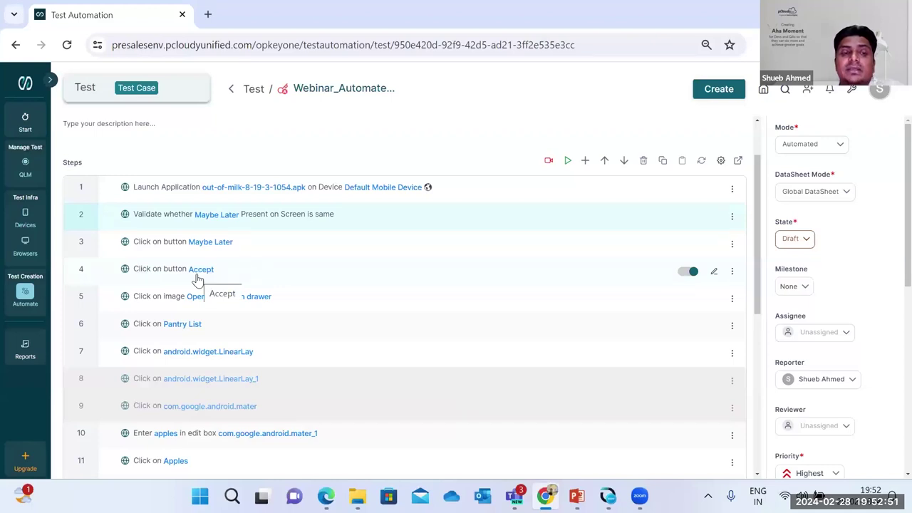
# Insert a VerifyObjectExists step directly after the Maybe Later button click, searching for "verifyobject".
pyautogui.click(256, 245)
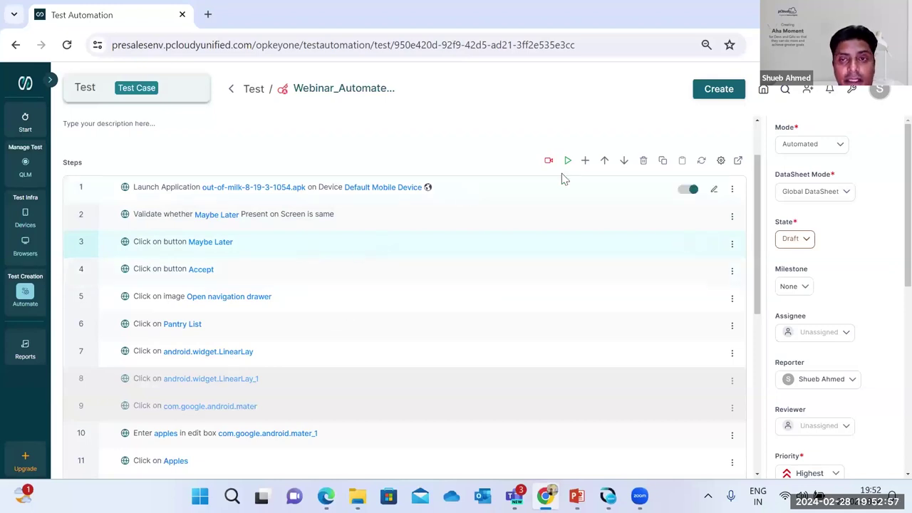
pyautogui.click(585, 163)
pyautogui.write('verify')
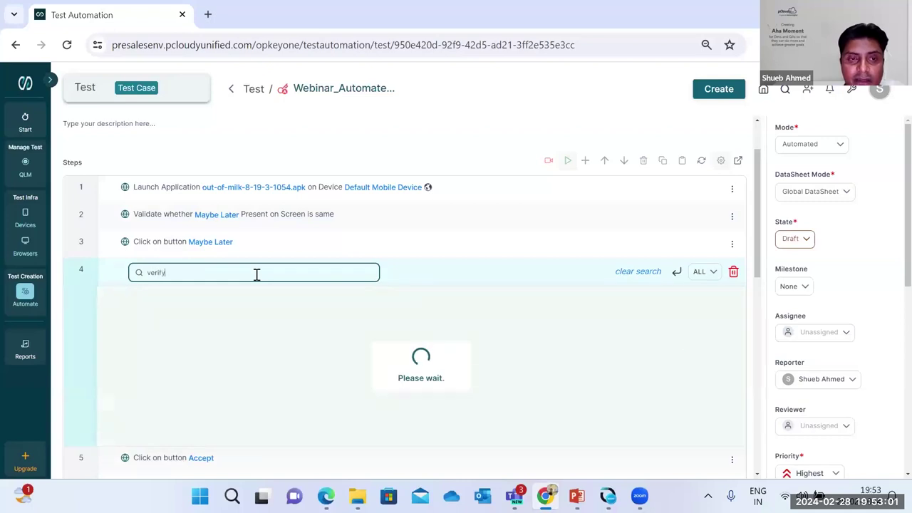
pyautogui.write('object')
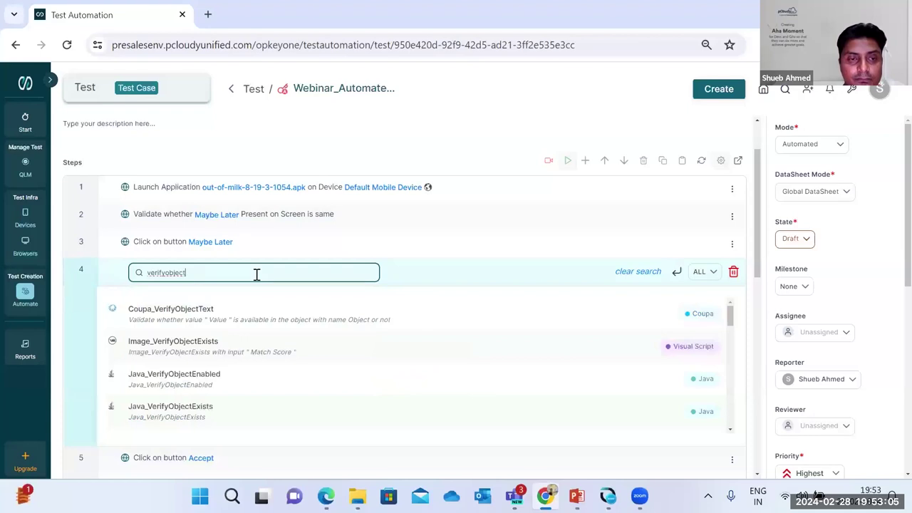
pyautogui.scroll(-6, 299, 392)
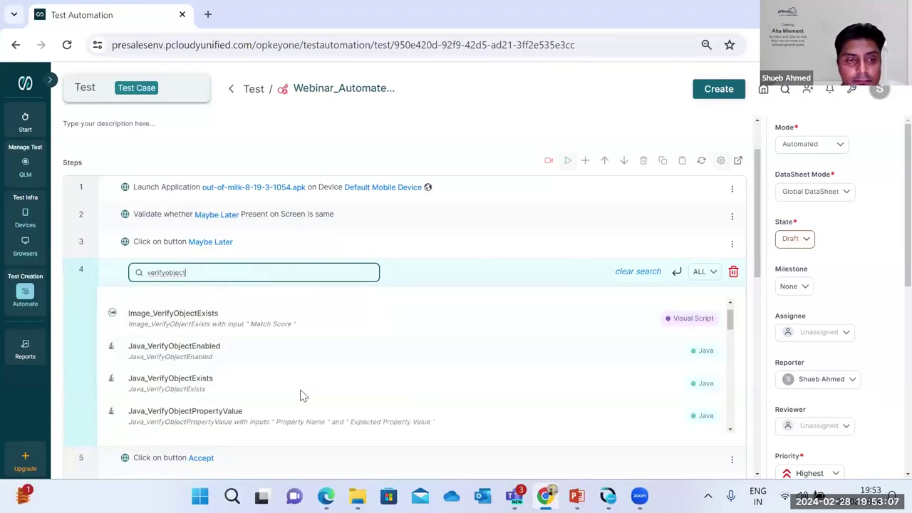
pyautogui.scroll(-4, 300, 396)
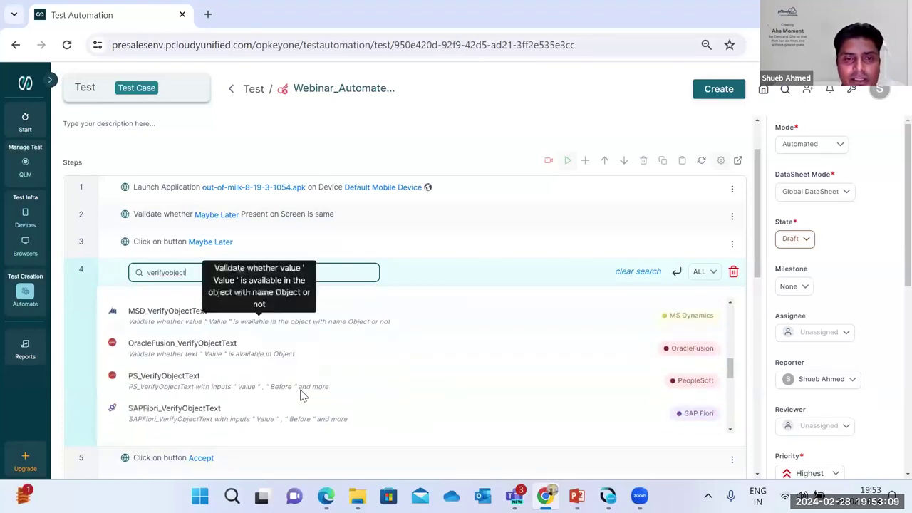
pyautogui.scroll(-4, 300, 396)
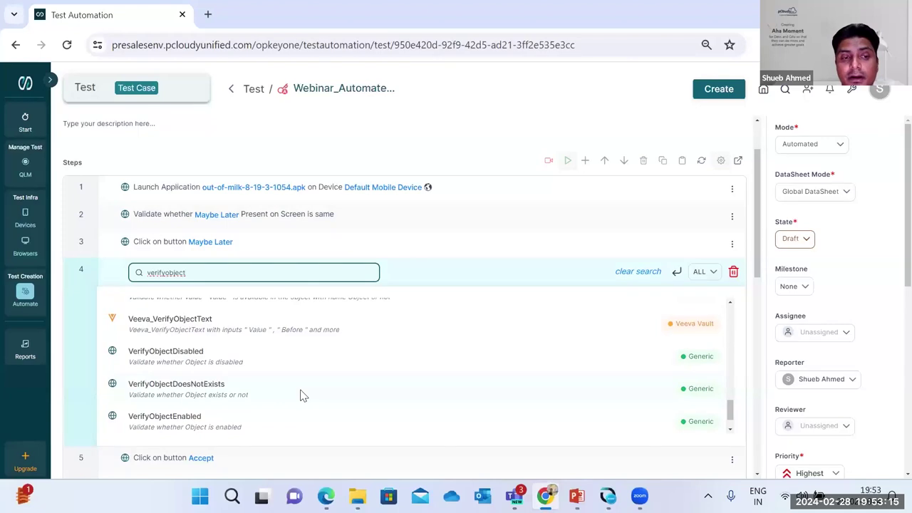
pyautogui.scroll(-1, 301, 393)
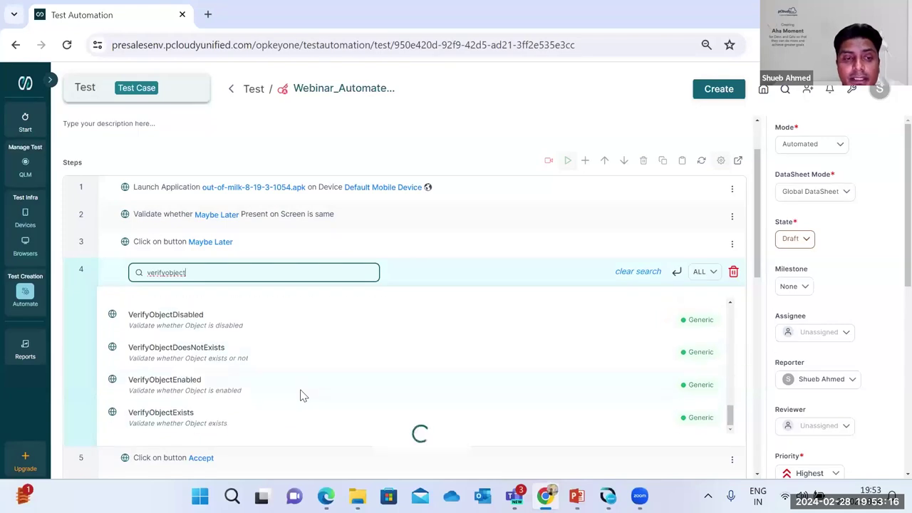
pyautogui.click(218, 423)
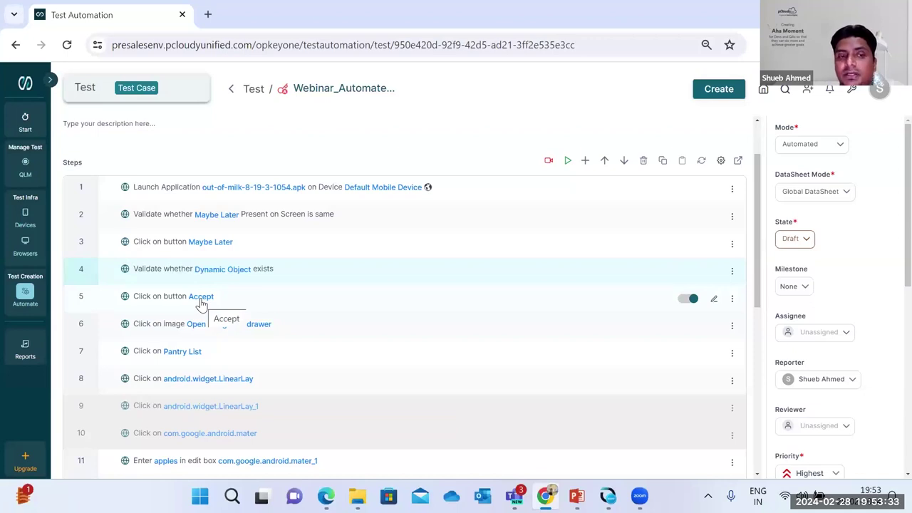
# Examine where the Accept button object of step 5 sits in the object repository, leaving its mapping as is.
pyautogui.click(201, 297)
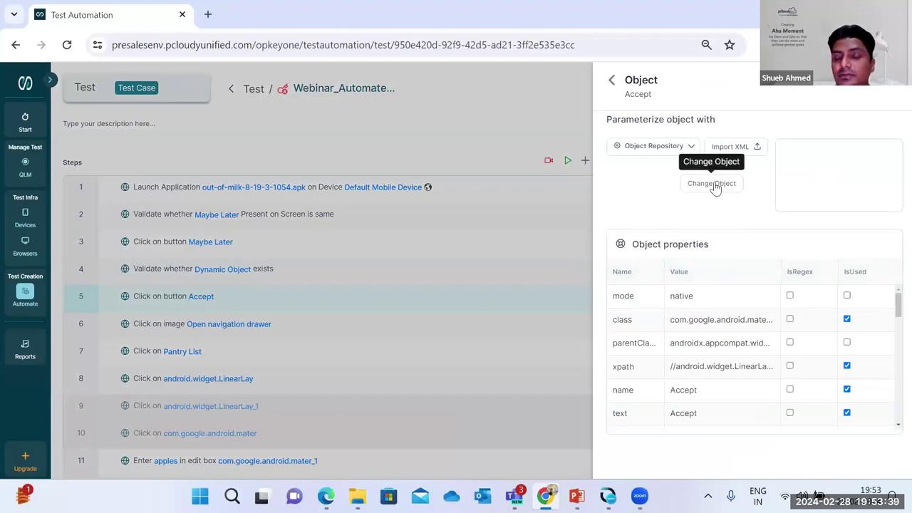
pyautogui.click(712, 184)
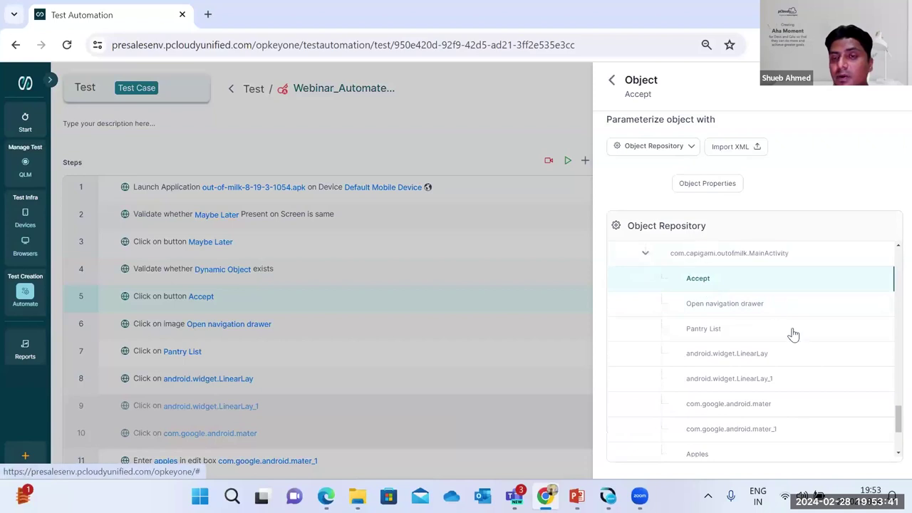
pyautogui.scroll(-4, 777, 339)
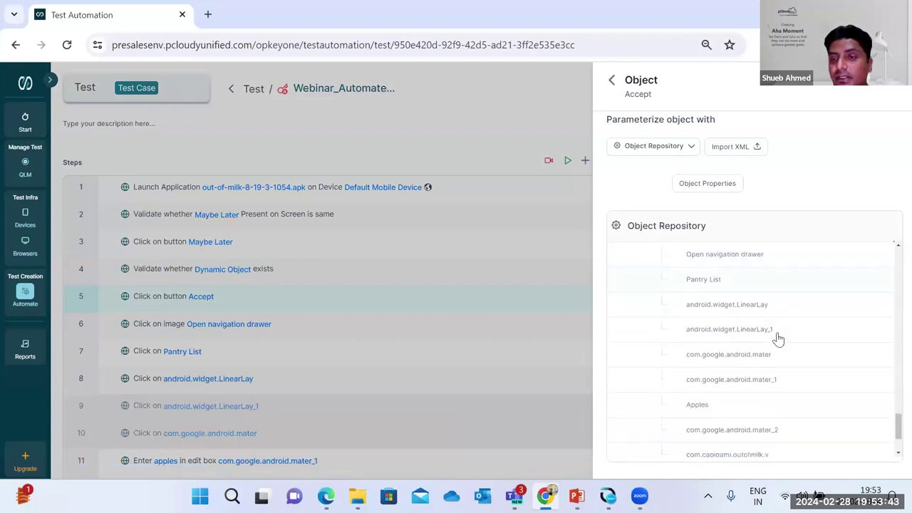
pyautogui.scroll(2, 777, 339)
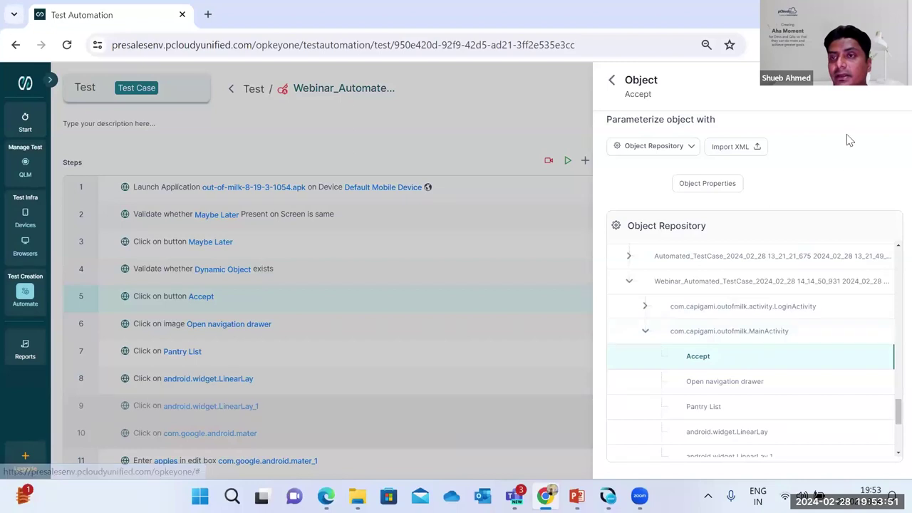
pyautogui.click(891, 92)
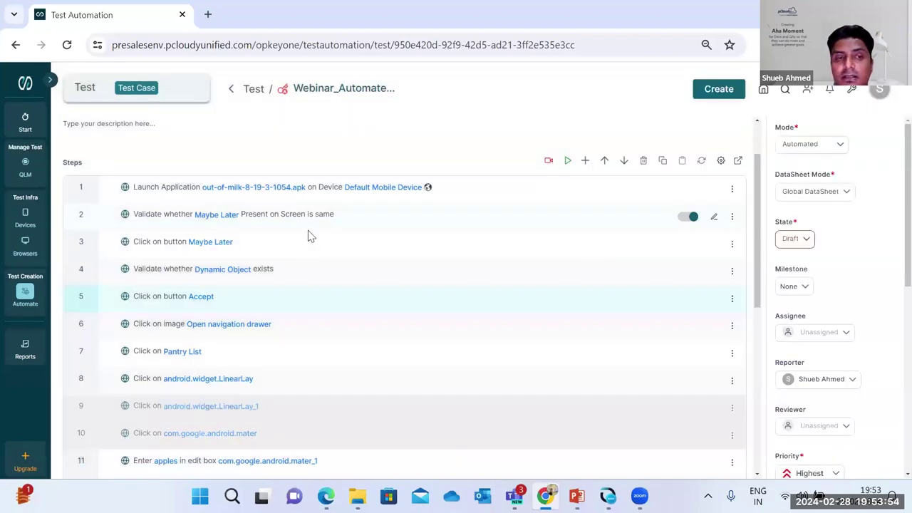
# Map the new object-exists validation to the Accept object under com.capigami.outofmilk.MainActivity in the Webinar_Automated_TestCase repository.
pyautogui.click(236, 275)
pyautogui.click(683, 151)
pyautogui.click(672, 186)
pyautogui.click(738, 356)
pyautogui.scroll(-10, 797, 363)
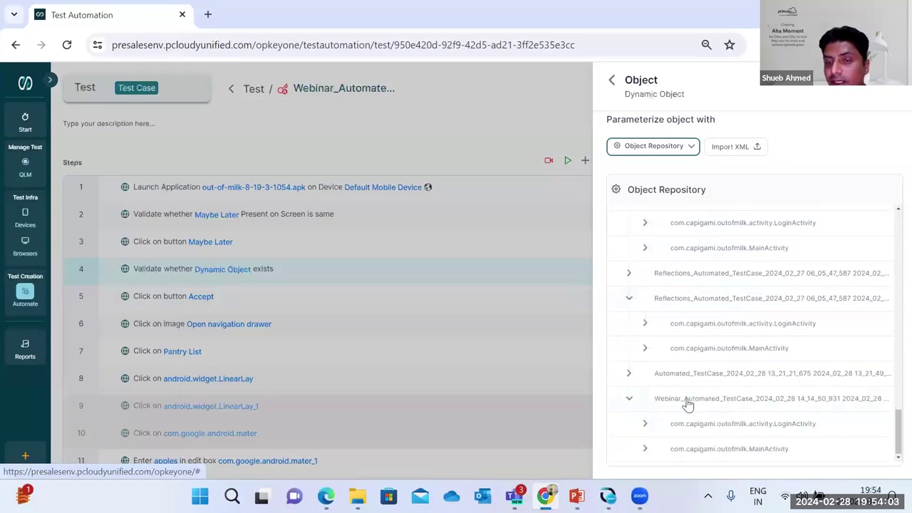
pyautogui.click(645, 448)
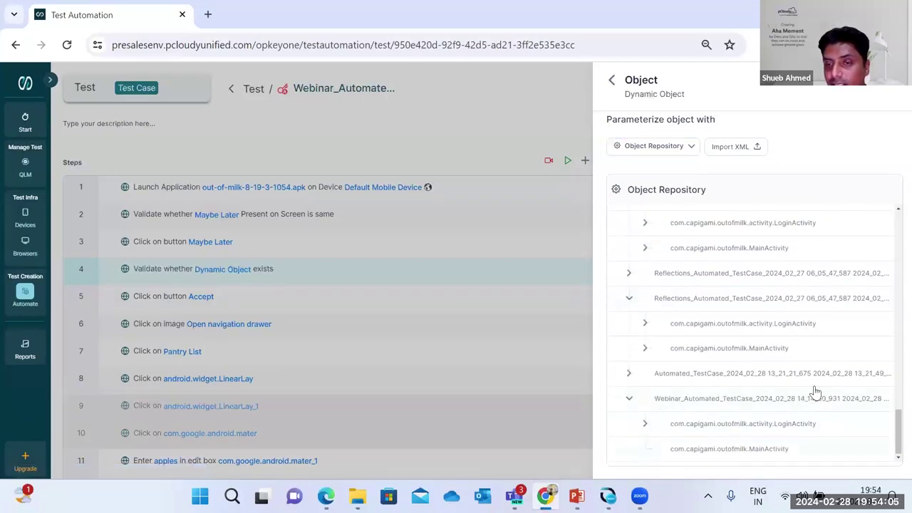
pyautogui.scroll(-3, 814, 391)
pyautogui.click(698, 332)
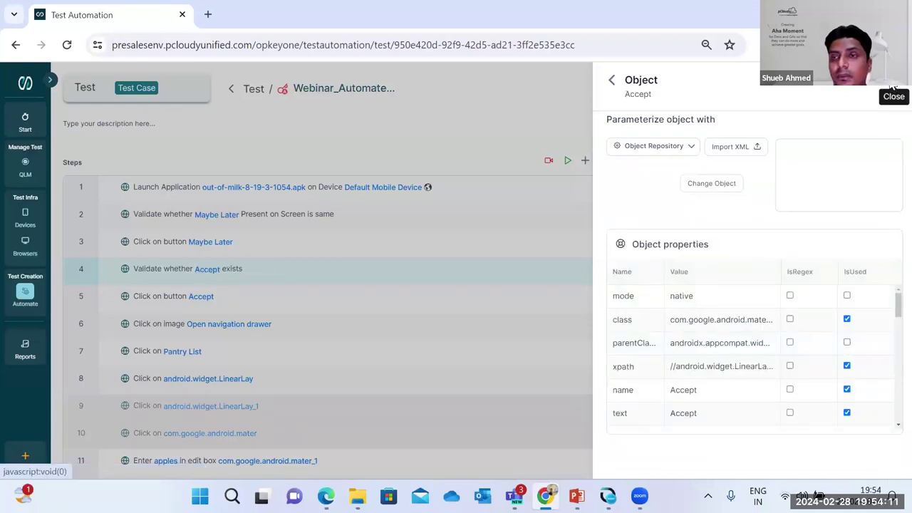
pyautogui.click(891, 85)
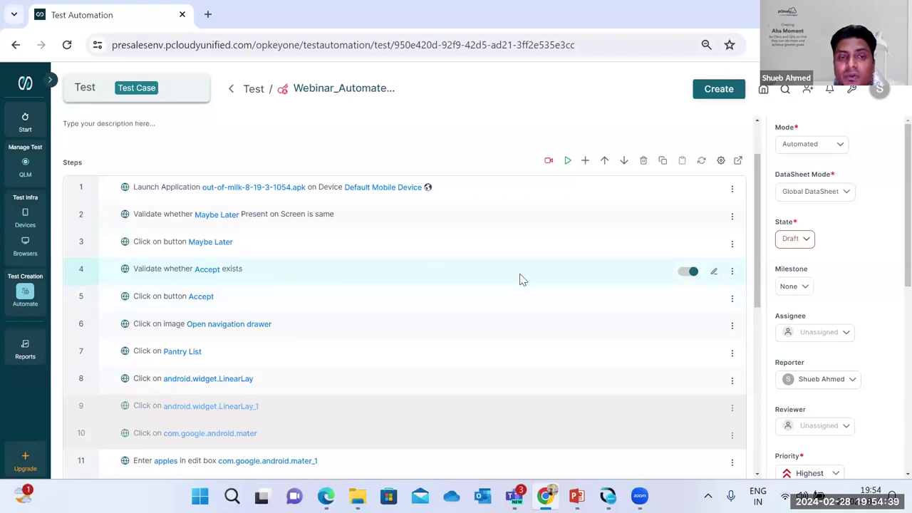
# Store the output of the Accept existence validation in an output variable named AcceptValue.
pyautogui.click(731, 271)
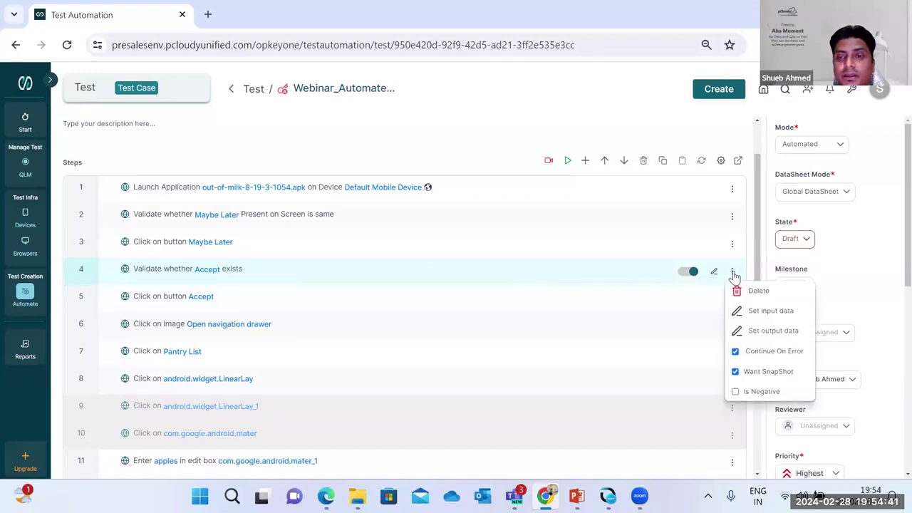
pyautogui.click(753, 332)
pyautogui.click(797, 227)
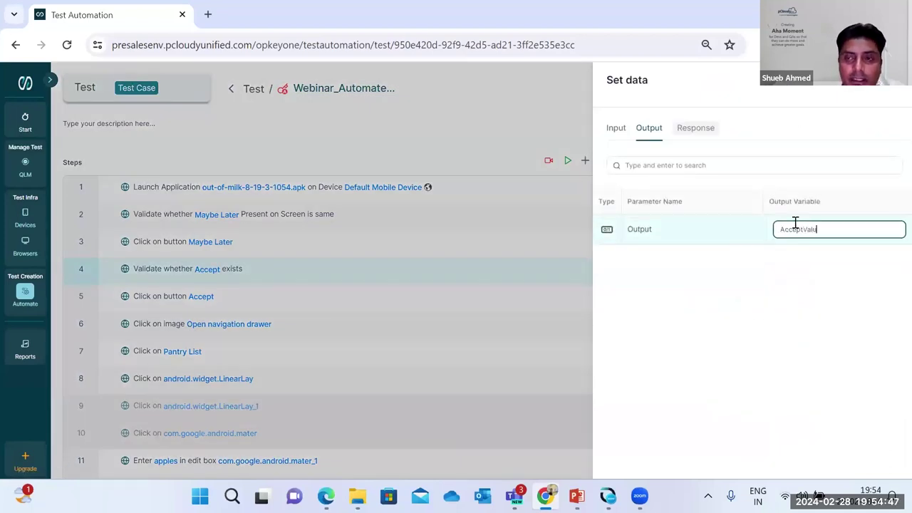
pyautogui.write('AcceptValue')
pyautogui.click(796, 297)
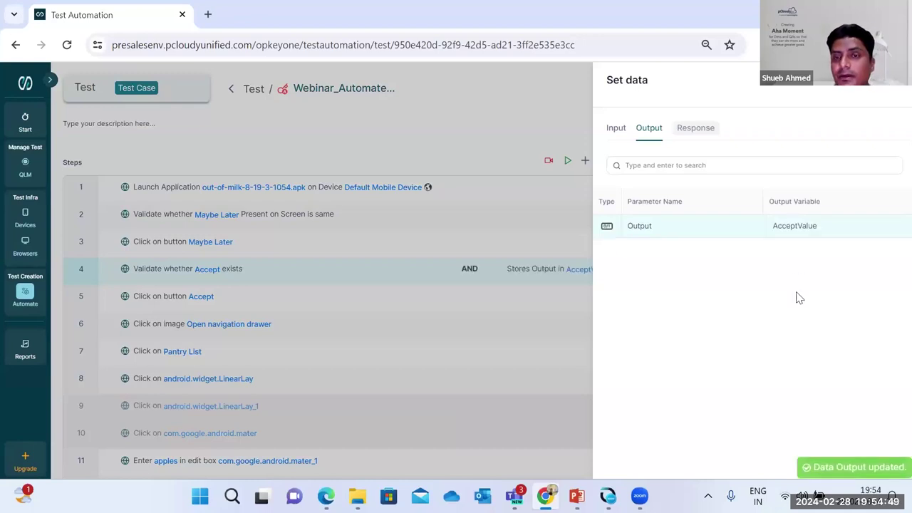
pyautogui.click(893, 91)
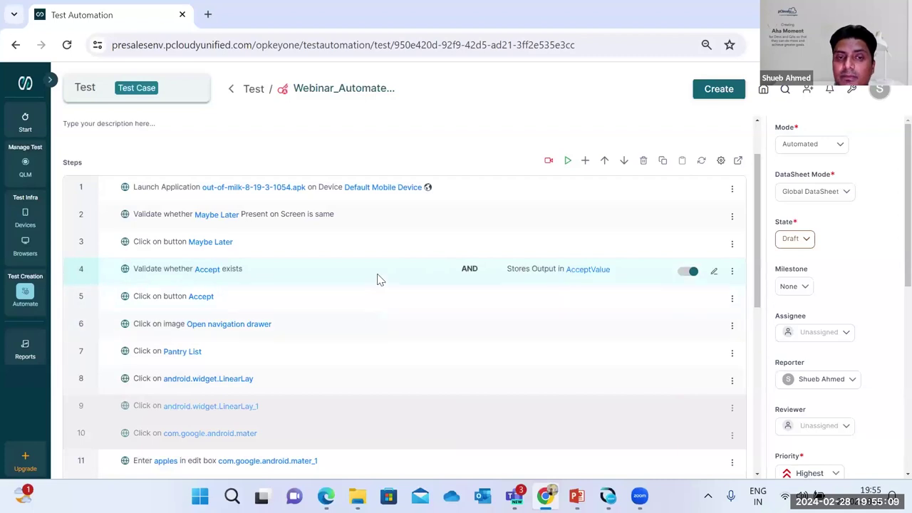
# Insert an If step and an EndIf step directly after the Accept existence validation.
pyautogui.click(585, 162)
pyautogui.write('if')
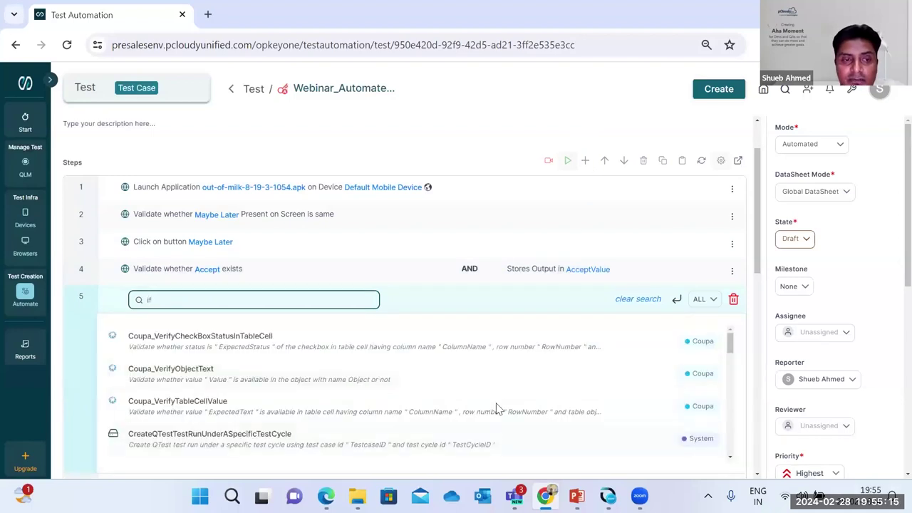
pyautogui.scroll(-5, 496, 391)
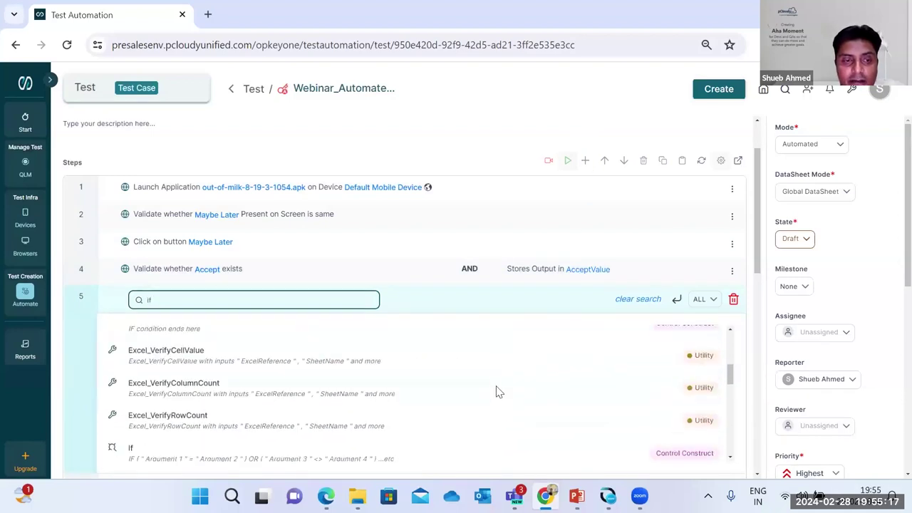
pyautogui.click(325, 456)
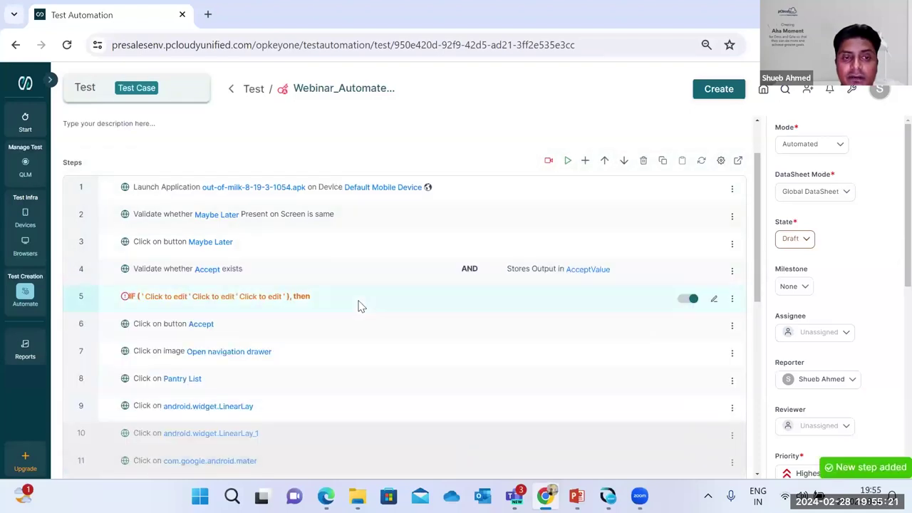
pyautogui.click(582, 168)
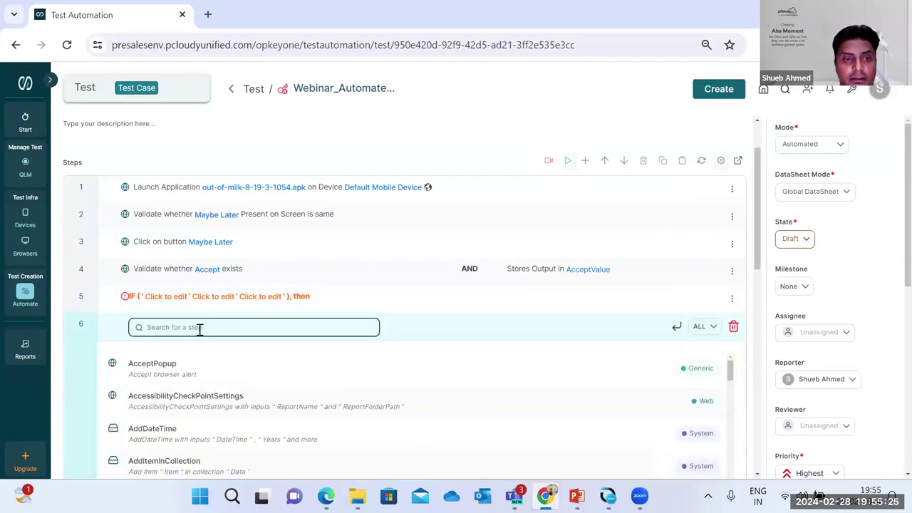
pyautogui.write('end')
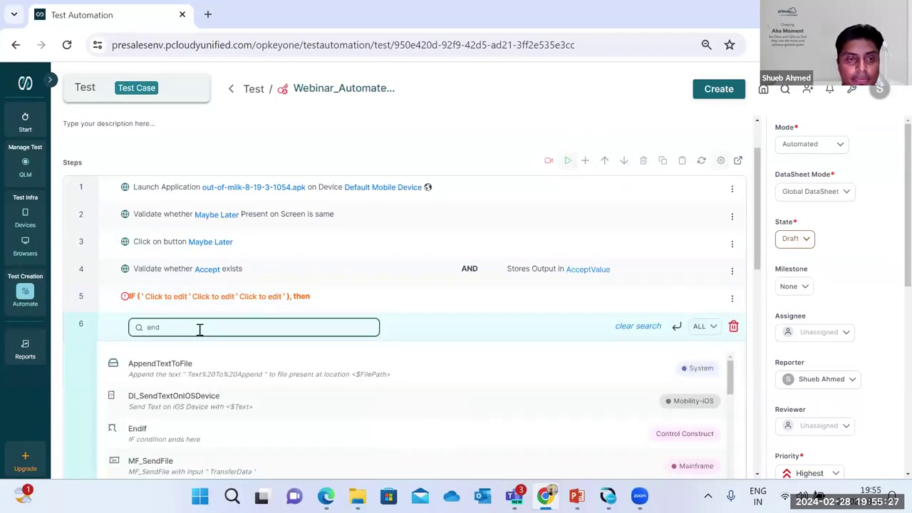
pyautogui.click(155, 435)
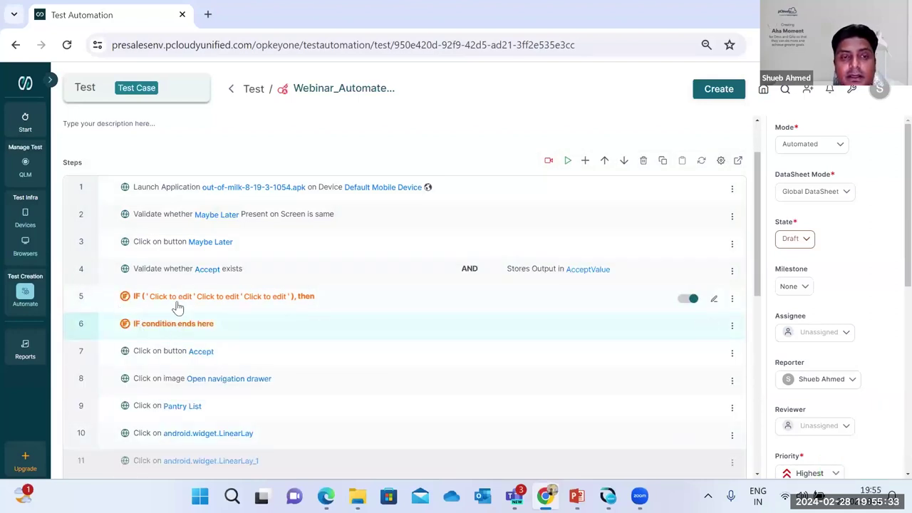
# Map Arg1 of the If step to the AcceptValue data output.
pyautogui.click(731, 300)
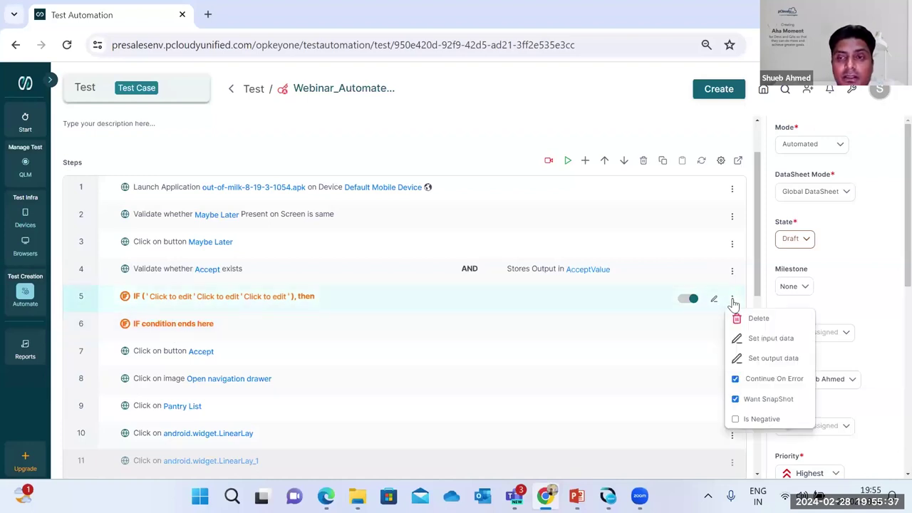
pyautogui.click(758, 345)
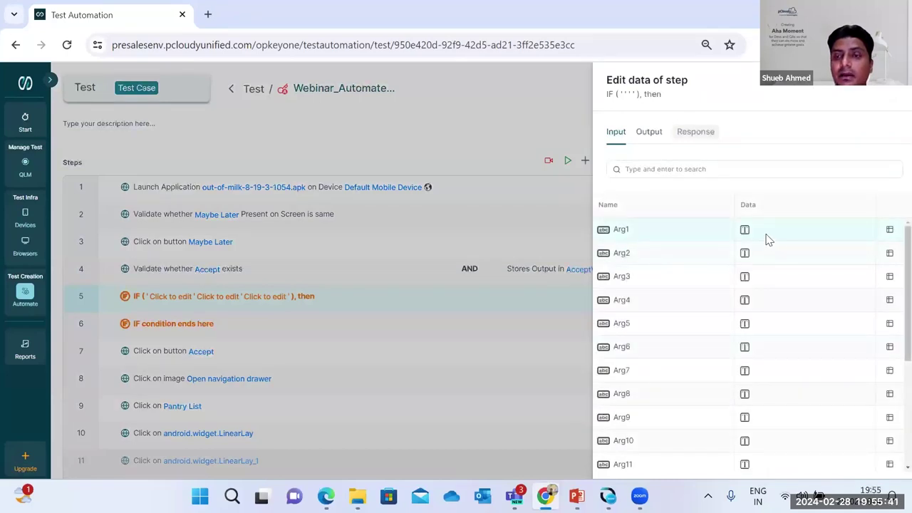
pyautogui.click(889, 230)
pyautogui.click(688, 131)
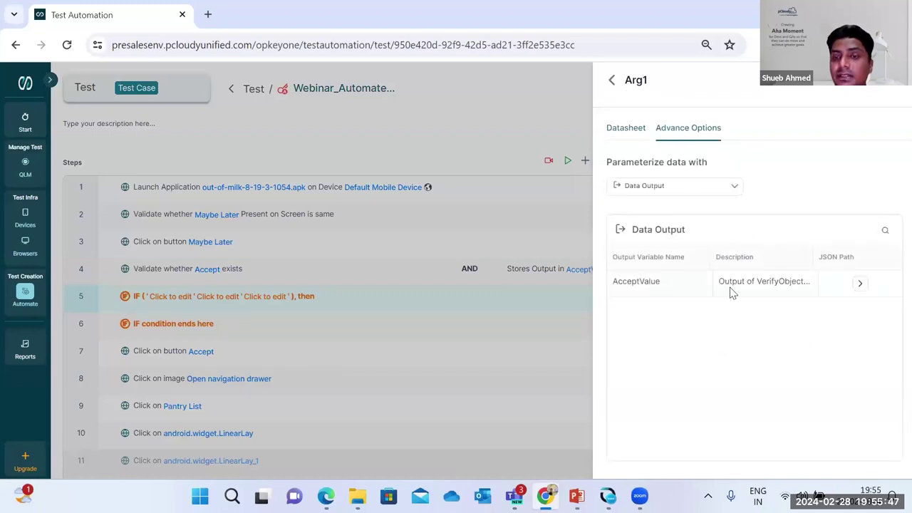
pyautogui.click(741, 283)
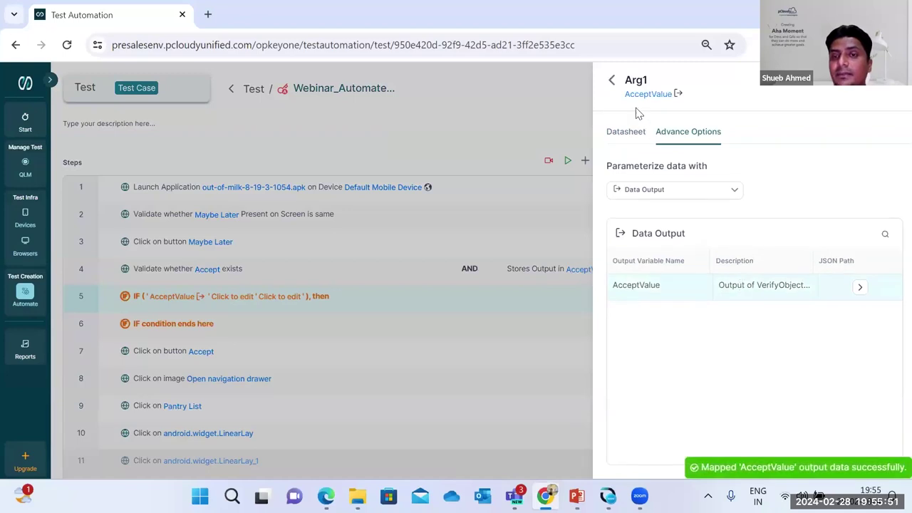
pyautogui.click(611, 79)
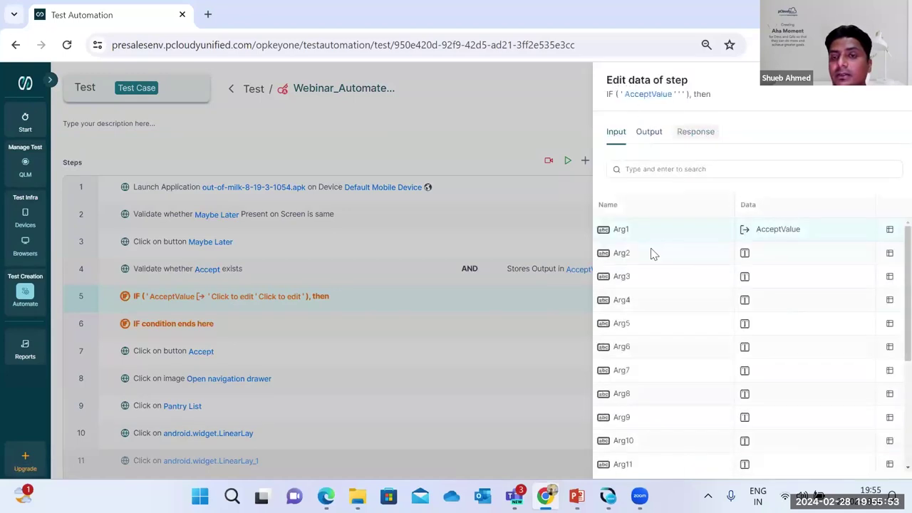
# Complete the If condition by setting Arg2 to = and Arg3 to True, and close the step data.
pyautogui.click(784, 259)
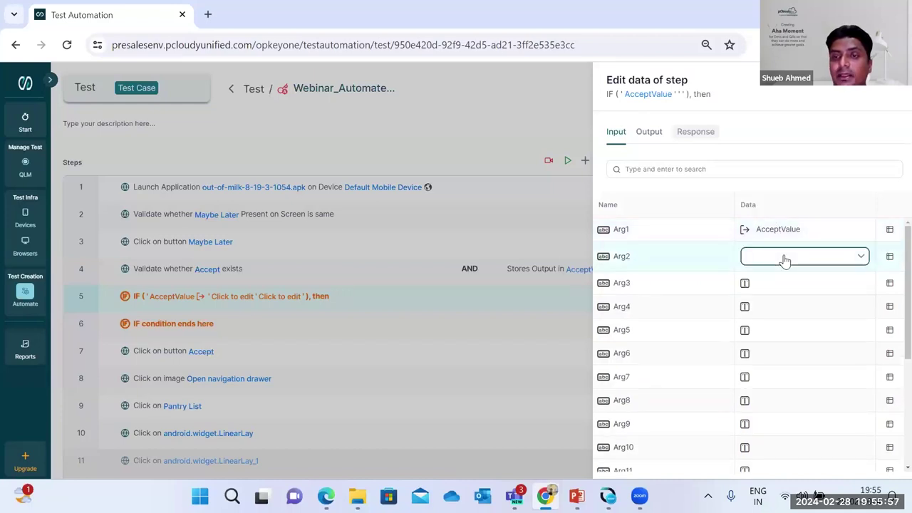
pyautogui.click(766, 288)
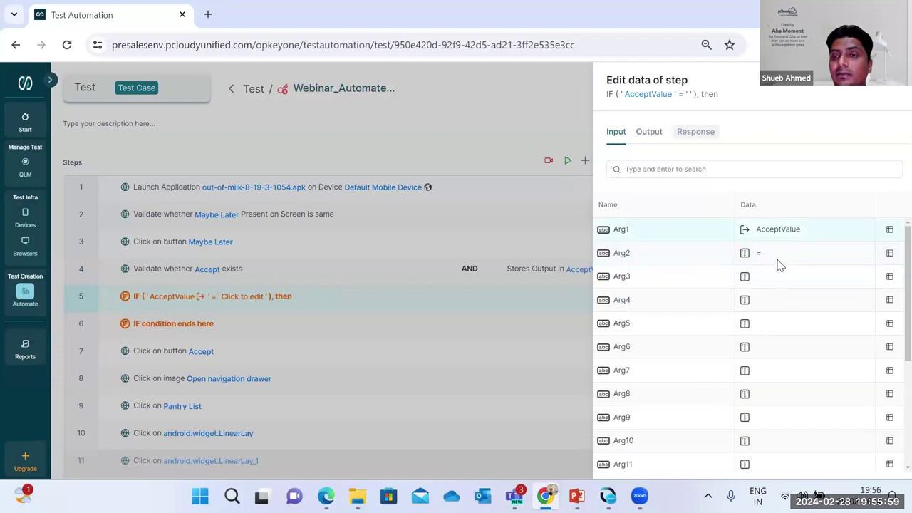
pyautogui.click(779, 277)
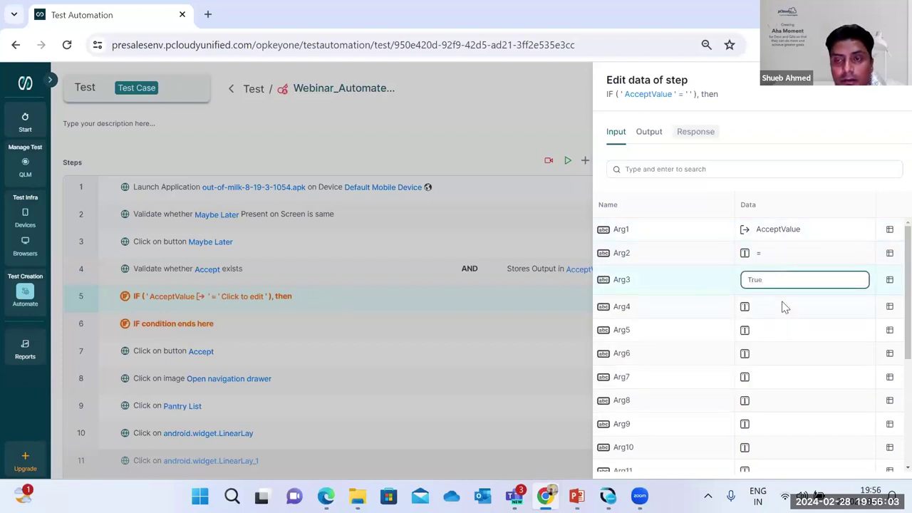
pyautogui.press('Return')
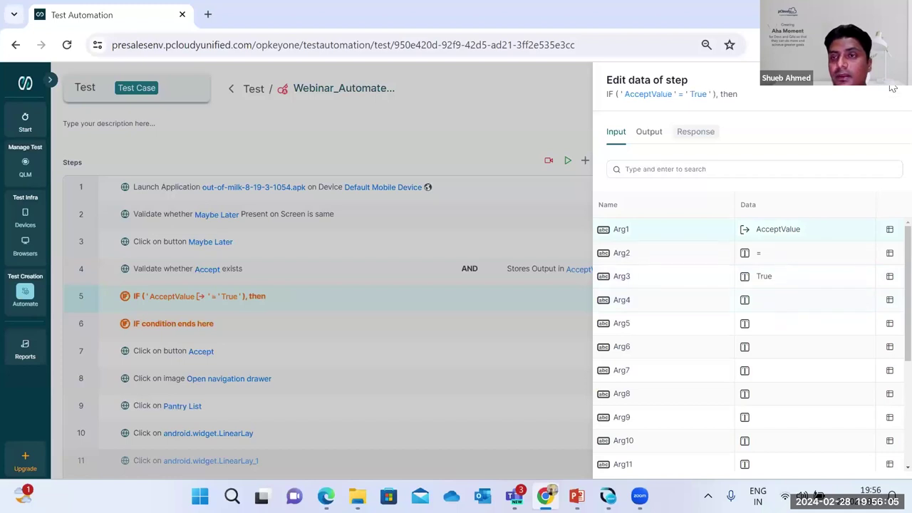
pyautogui.click(893, 86)
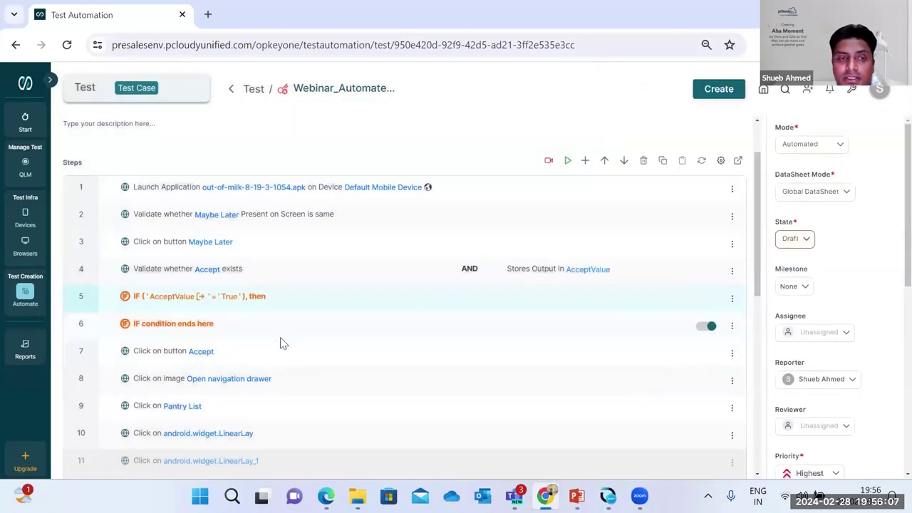
# Copy the Click on button Accept step and paste it inside the If block.
pyautogui.rightClick(289, 358)
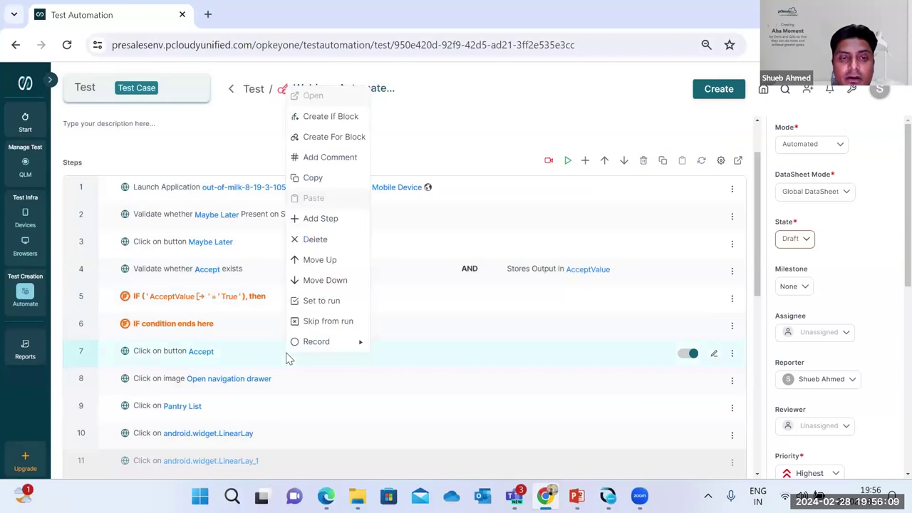
pyautogui.click(320, 184)
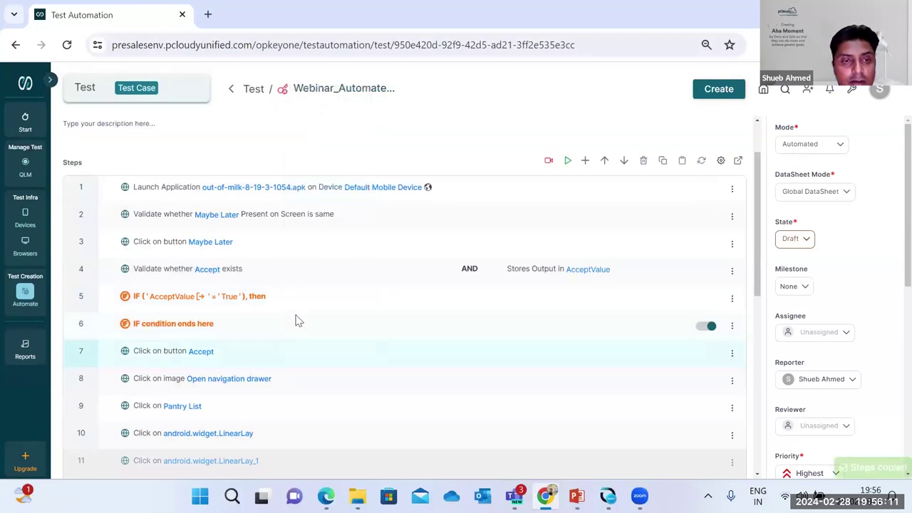
pyautogui.rightClick(305, 299)
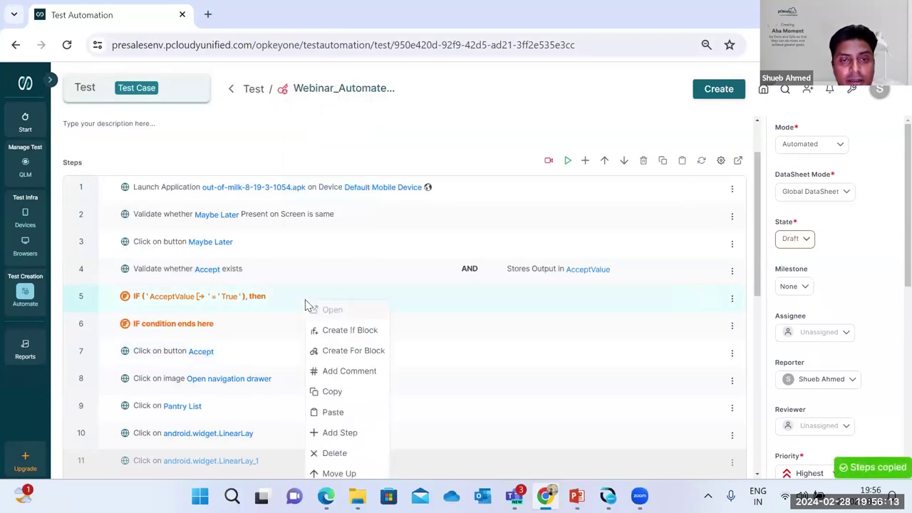
pyautogui.click(339, 411)
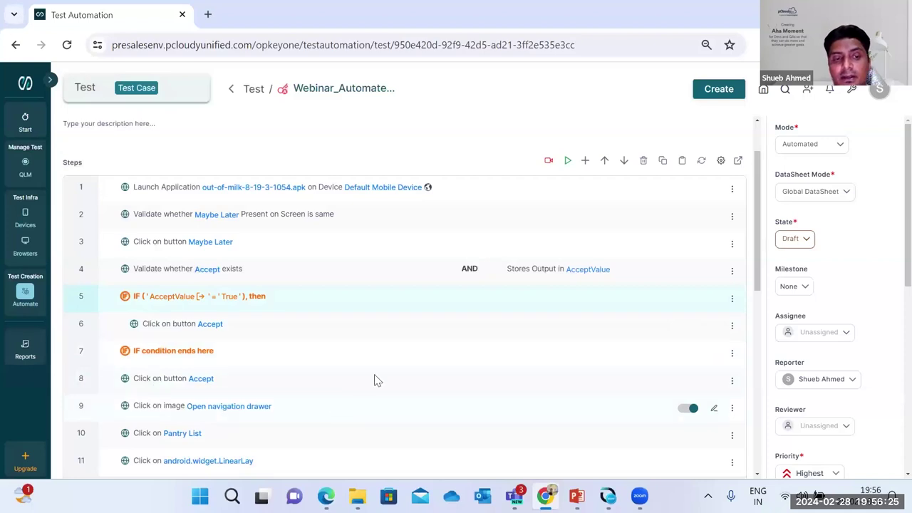
# Disable the original Click on button Accept step below the If block and save the test flow.
pyautogui.scroll(-1, 375, 378)
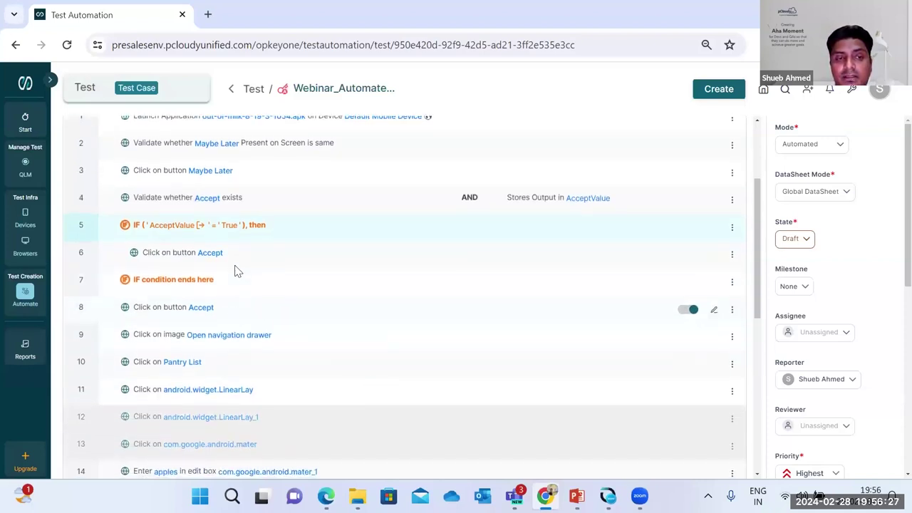
pyautogui.click(687, 311)
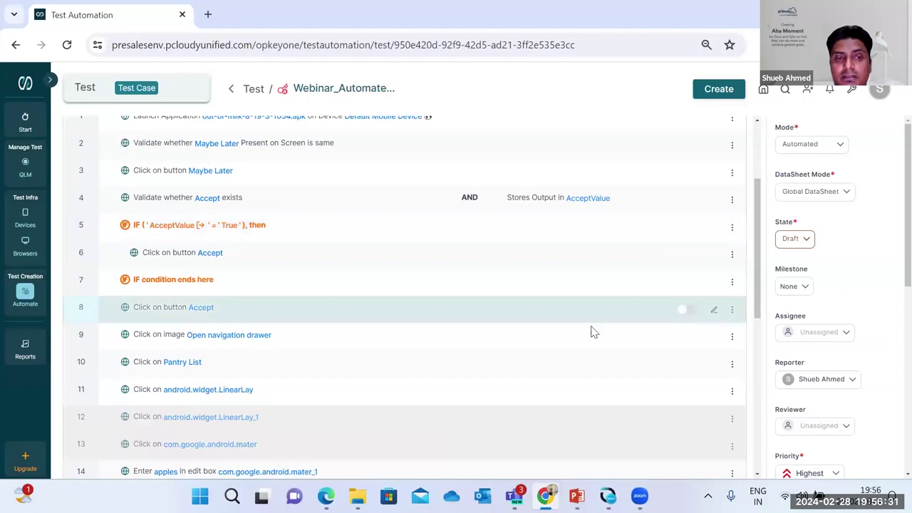
pyautogui.scroll(-1, 251, 314)
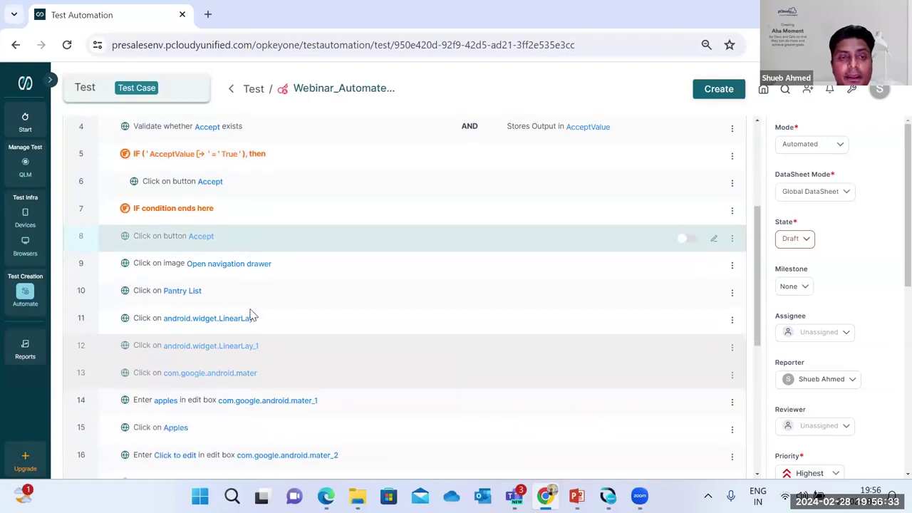
pyautogui.scroll(1, 251, 314)
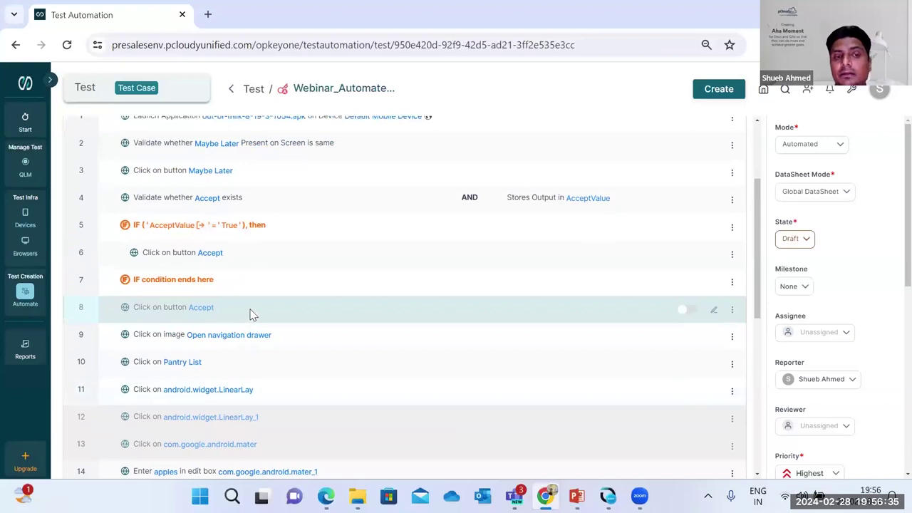
pyautogui.scroll(1, 250, 315)
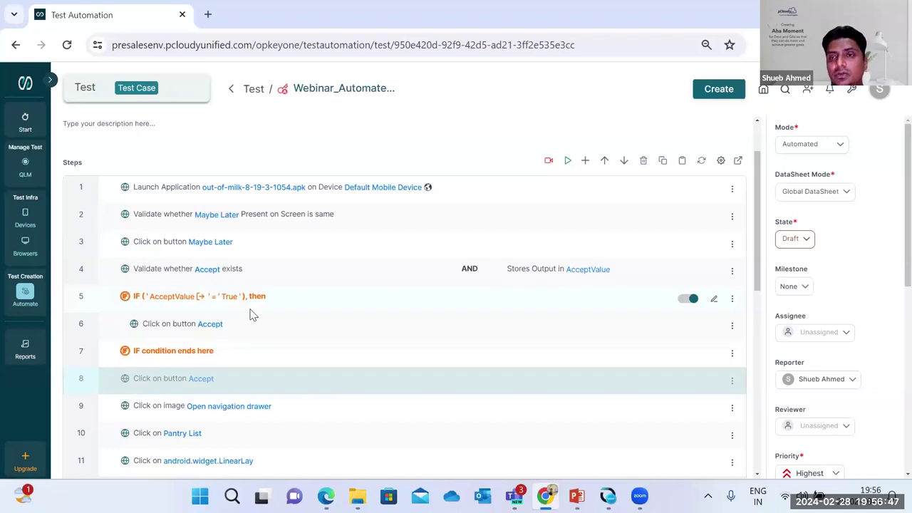
pyautogui.scroll(1, 498, 203)
pyautogui.click(689, 151)
pyautogui.scroll(-1, 578, 265)
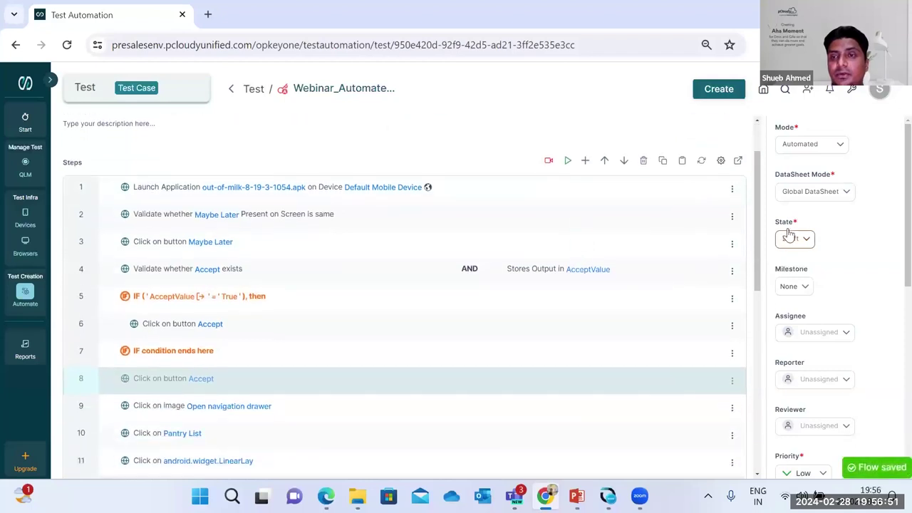
# Set the test case's DataSheet Mode to Local DataSheet.
pyautogui.click(844, 194)
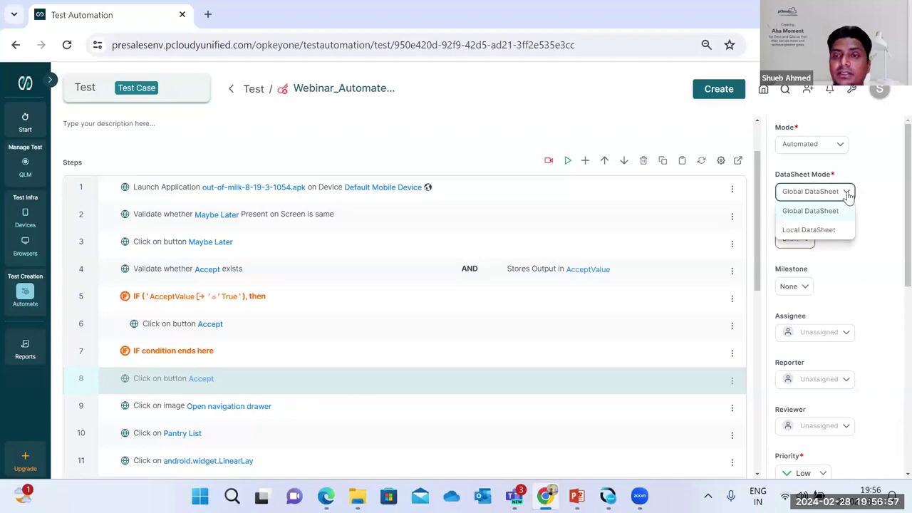
pyautogui.click(819, 230)
pyautogui.click(529, 324)
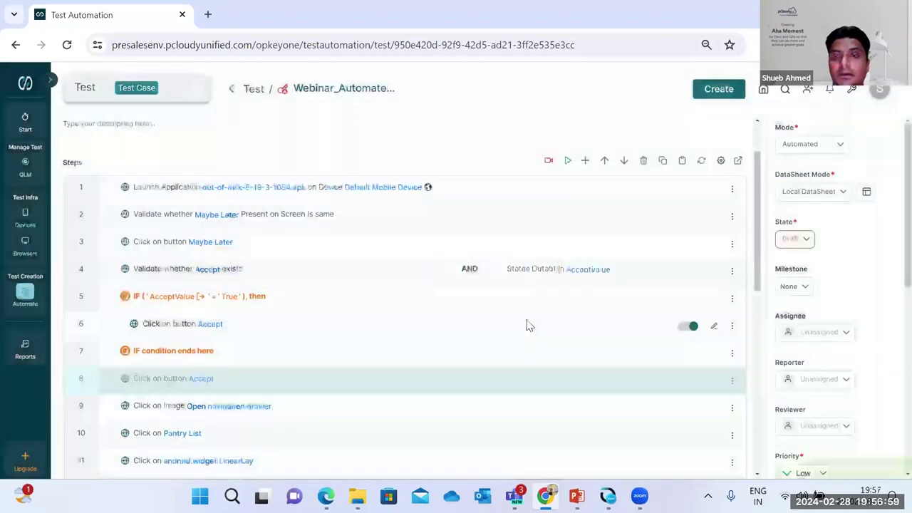
# Add a new local datasheet to the test case and open it with editing enabled.
pyautogui.click(866, 194)
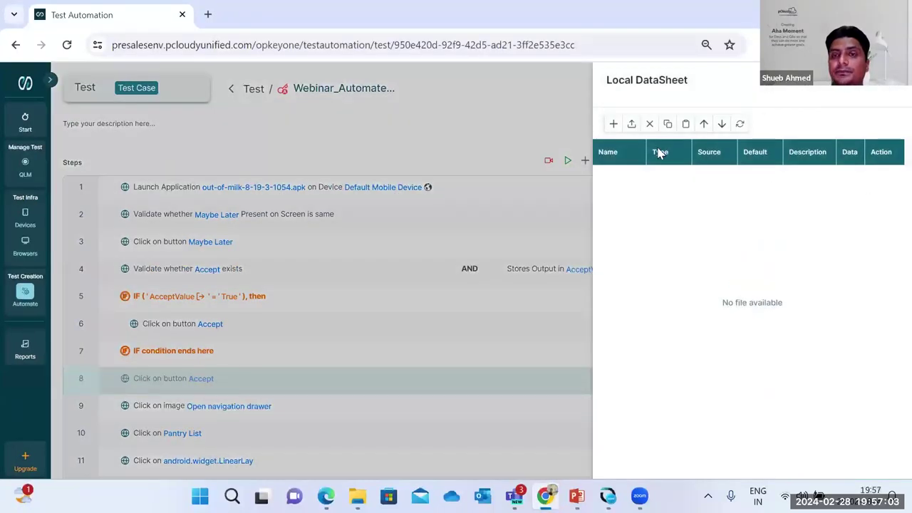
pyautogui.click(613, 126)
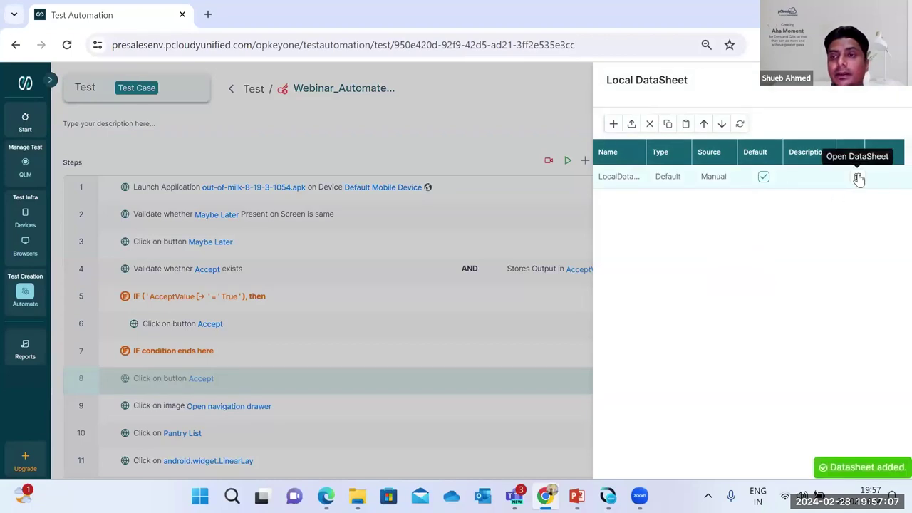
pyautogui.click(857, 176)
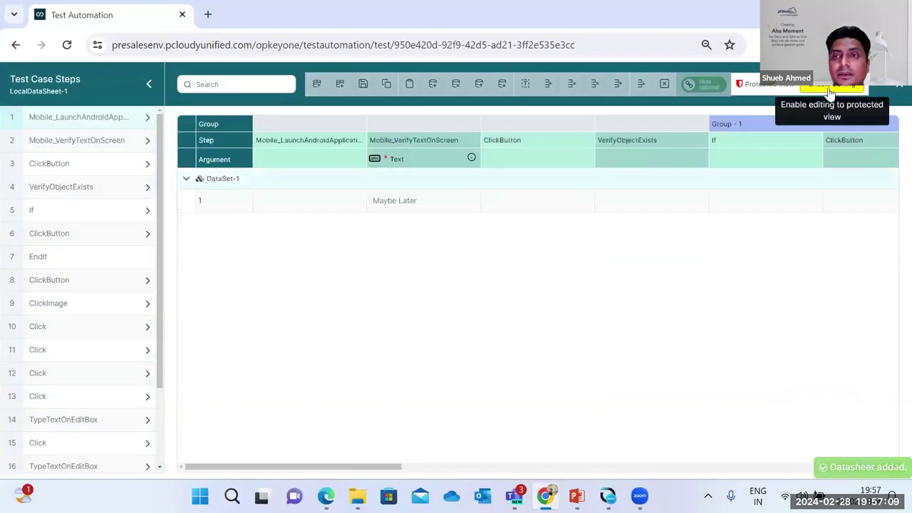
pyautogui.click(831, 86)
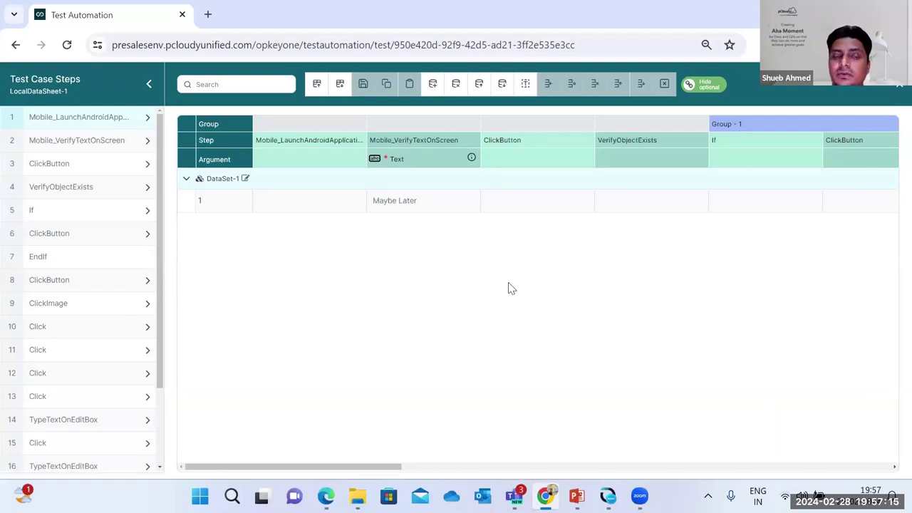
# Add a second dataset to the local datasheet.
pyautogui.moveTo(373, 467); pyautogui.dragTo(726, 456)
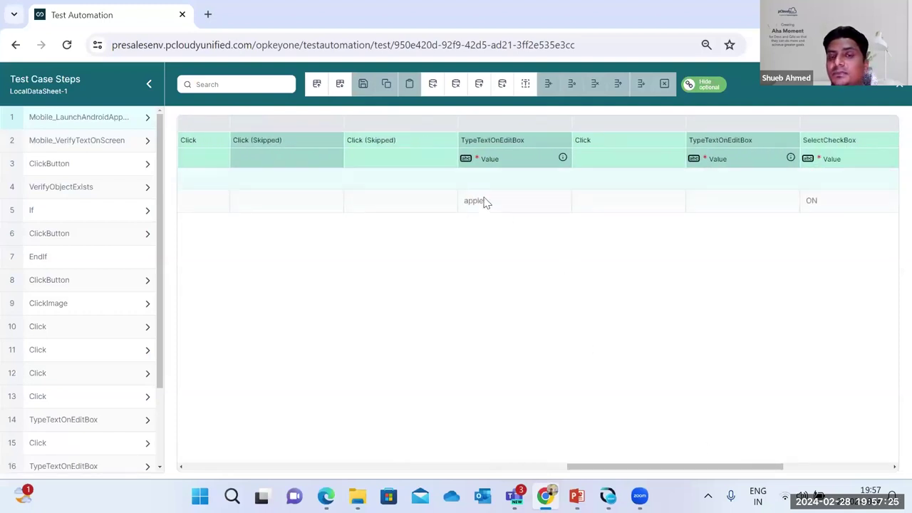
pyautogui.click(433, 86)
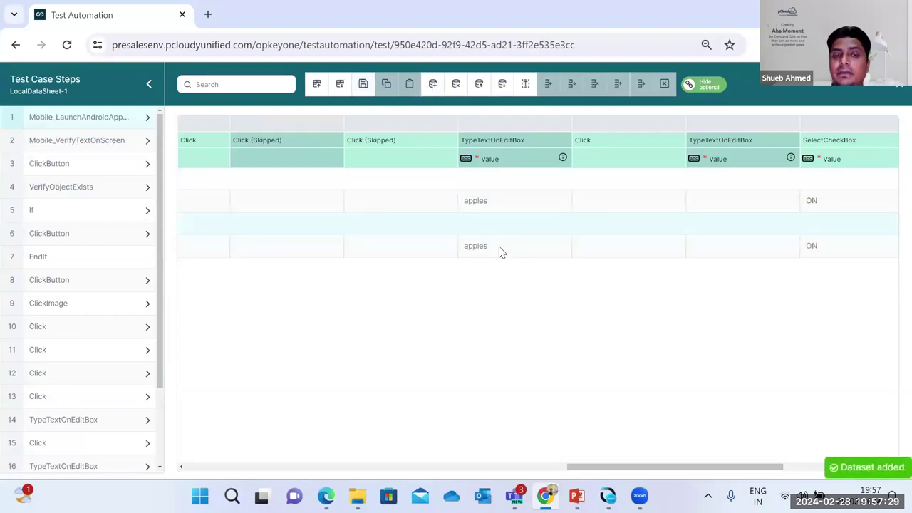
pyautogui.click(500, 245)
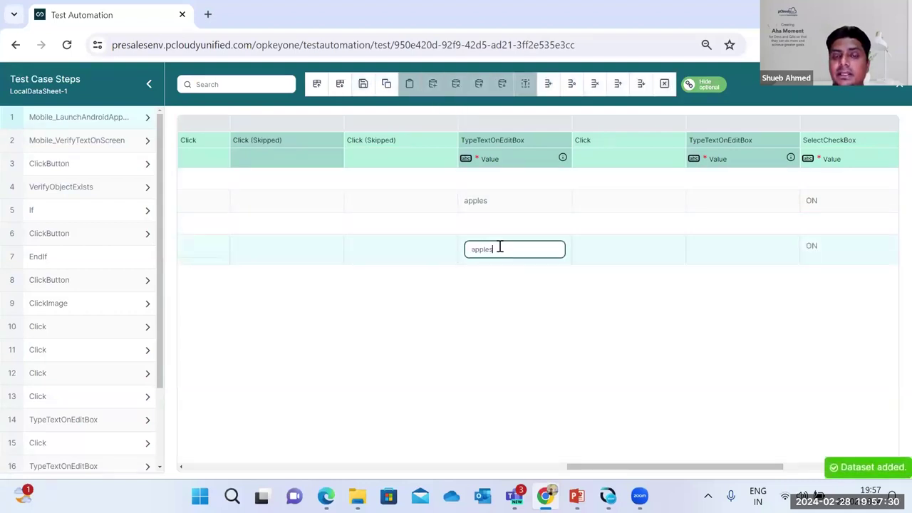
pyautogui.click(456, 325)
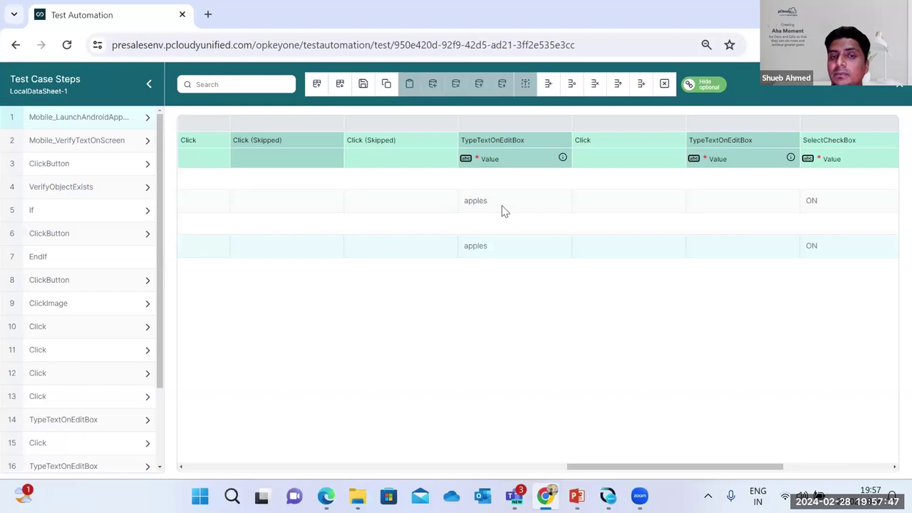
# Set the second dataset's first TypeTextOnEditBox value to oranges and return to the test case steps.
pyautogui.click(495, 249)
pyautogui.moveTo(497, 248); pyautogui.dragTo(459, 256)
pyautogui.press('BackSpace')
pyautogui.write('oranges')
pyautogui.click(541, 334)
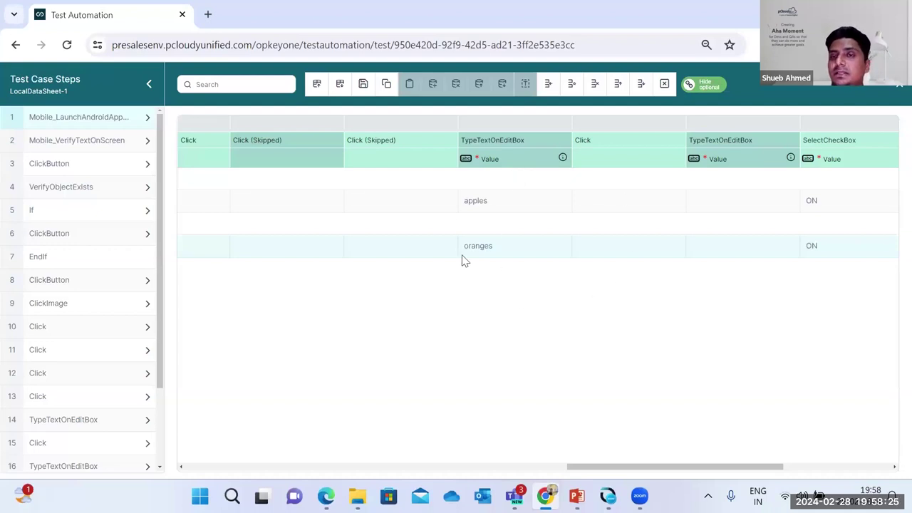
pyautogui.click(896, 86)
pyautogui.click(497, 310)
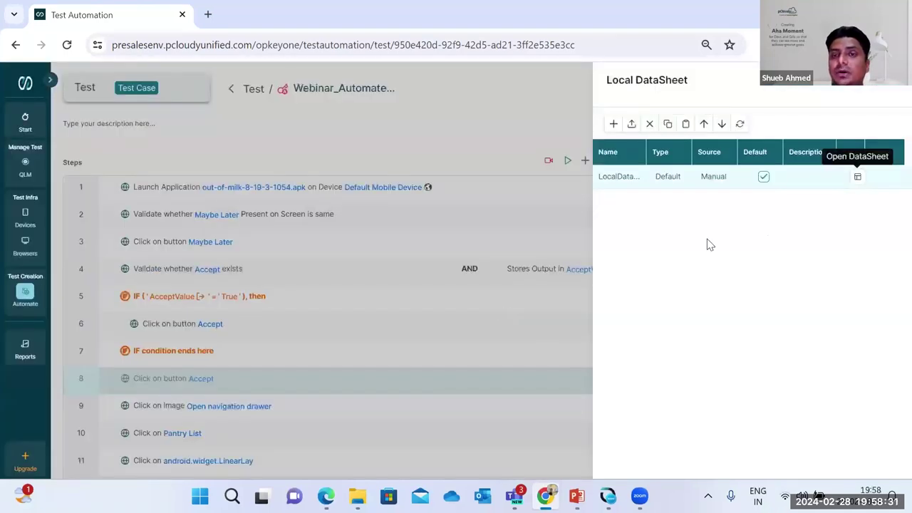
pyautogui.click(896, 87)
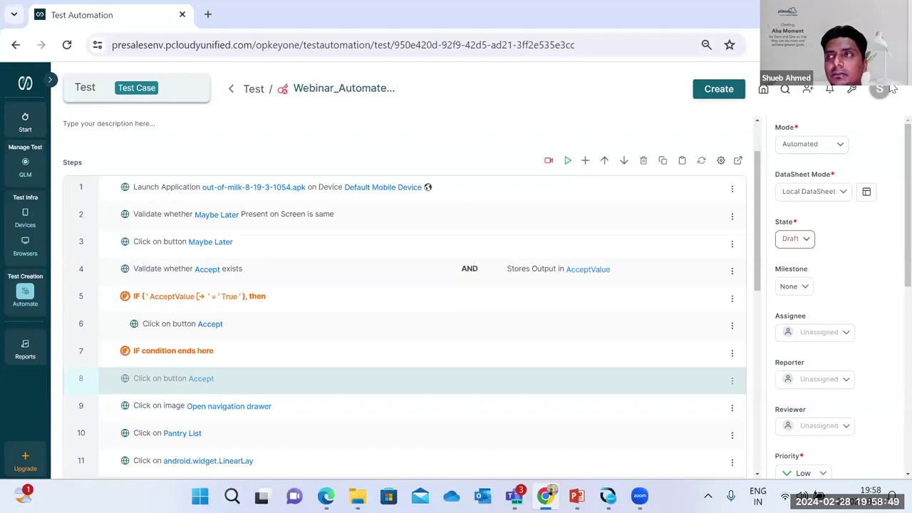
# Open the Auto Data Generation tool and create a user-defined field named Phone No.
pyautogui.click(851, 92)
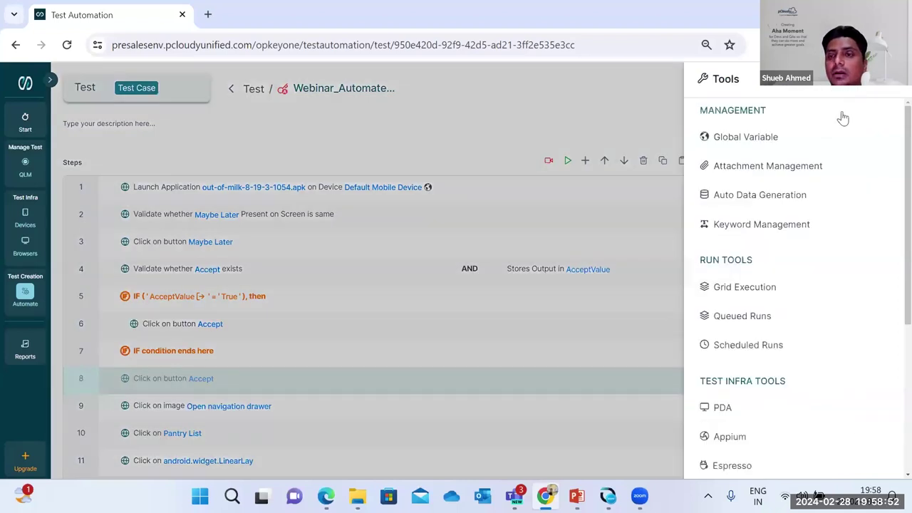
pyautogui.click(759, 195)
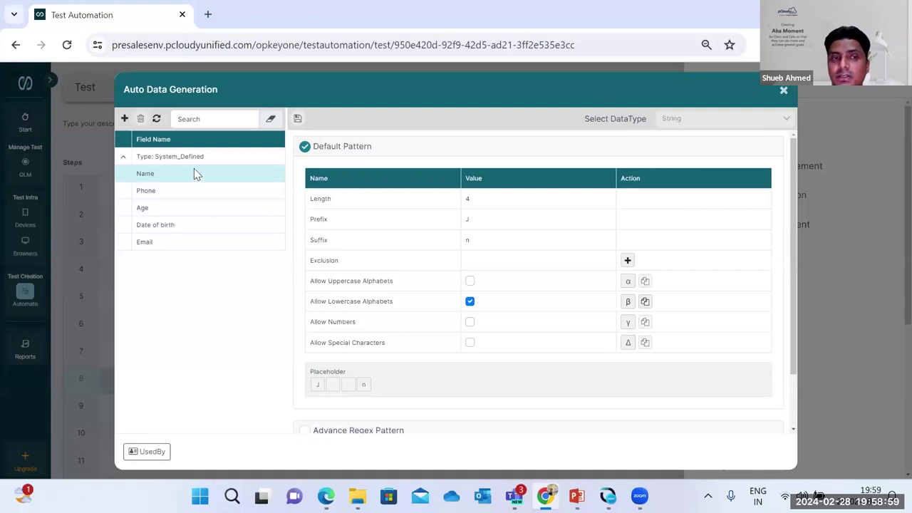
pyautogui.click(124, 119)
pyautogui.click(171, 260)
pyautogui.write('Phon')
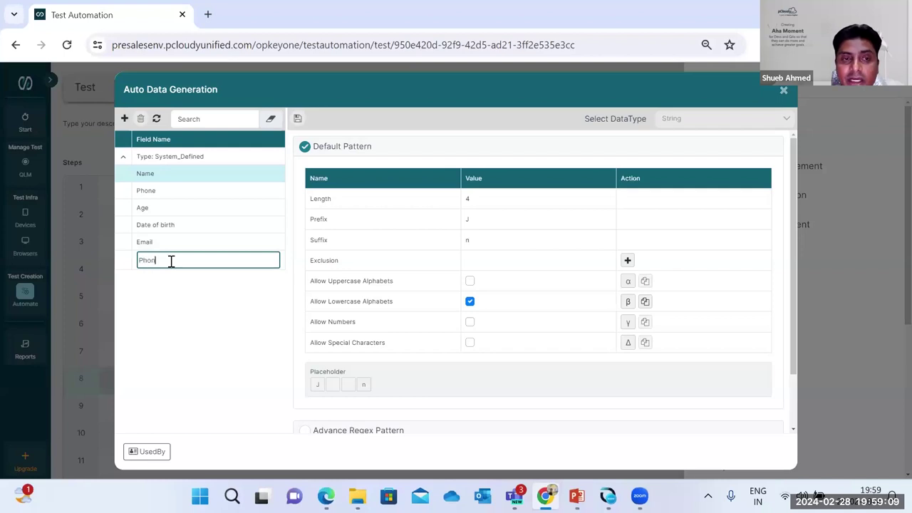
pyautogui.write('e No')
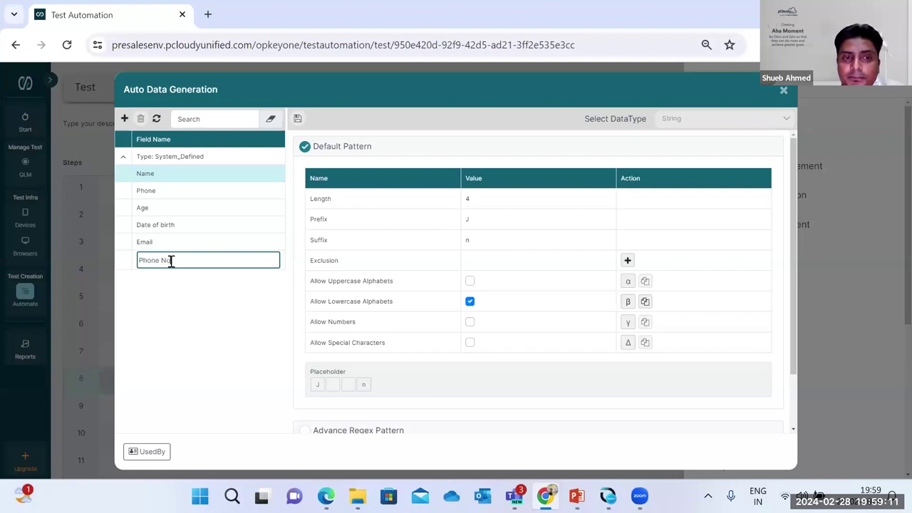
pyautogui.click(193, 321)
# Give the Phone No field a default pattern with length 10, prefix 971 and numbers allowed.
pyautogui.click(497, 199)
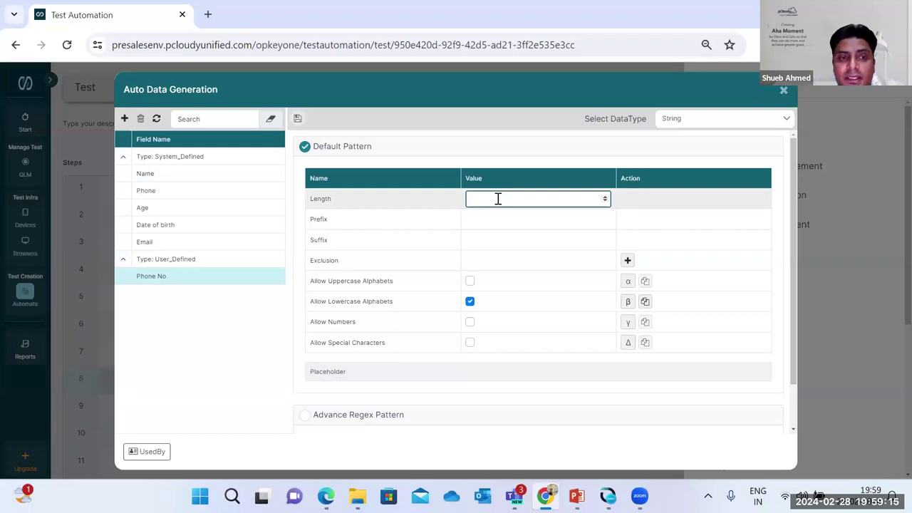
pyautogui.click(498, 228)
pyautogui.click(497, 222)
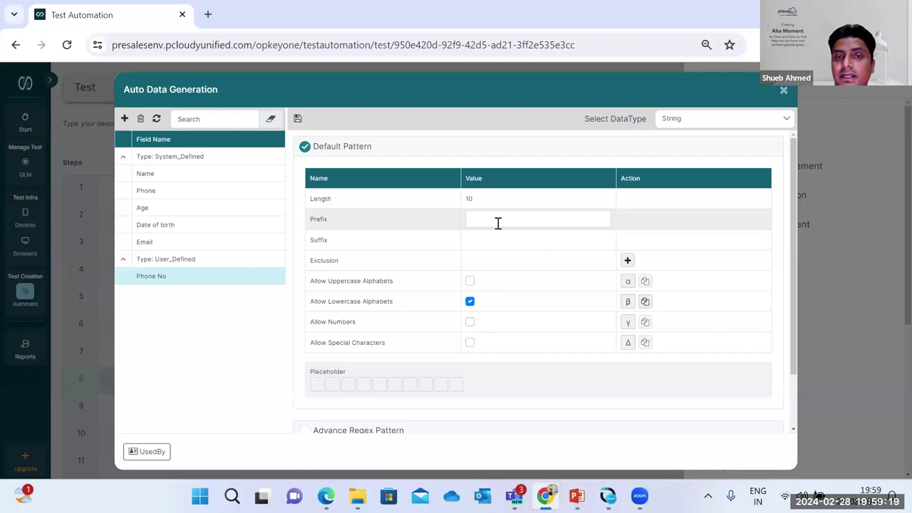
pyautogui.write('971')
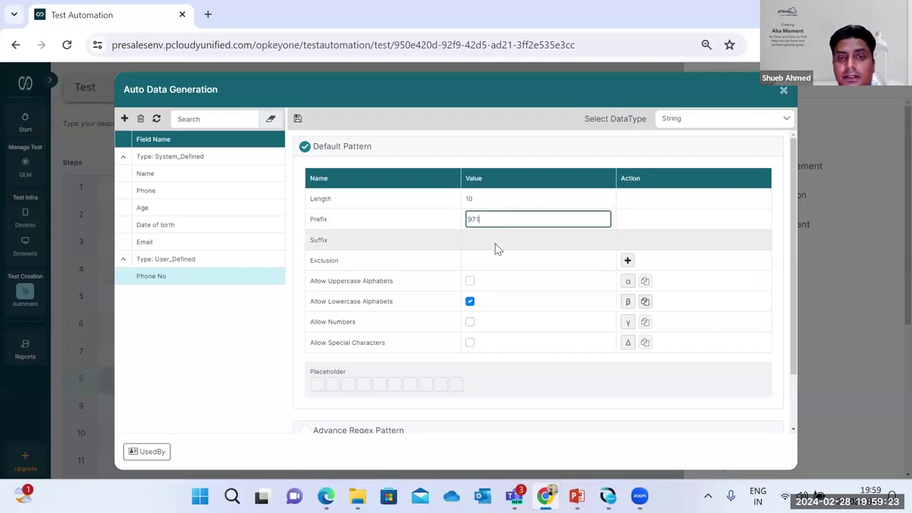
pyautogui.click(470, 322)
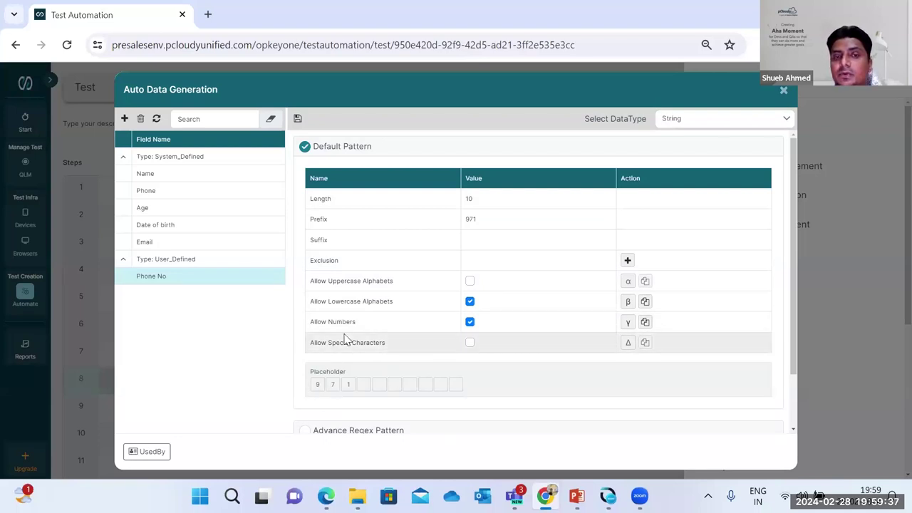
pyautogui.scroll(-1, 345, 340)
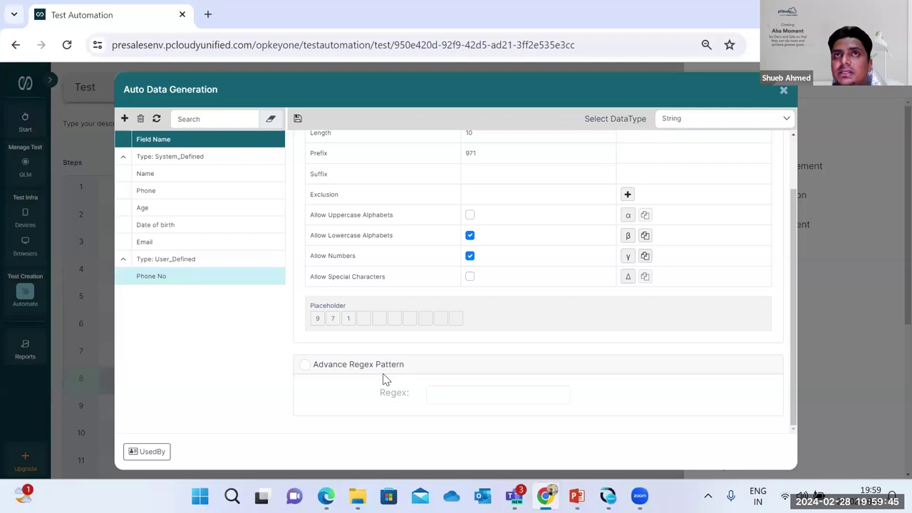
pyautogui.scroll(1, 397, 391)
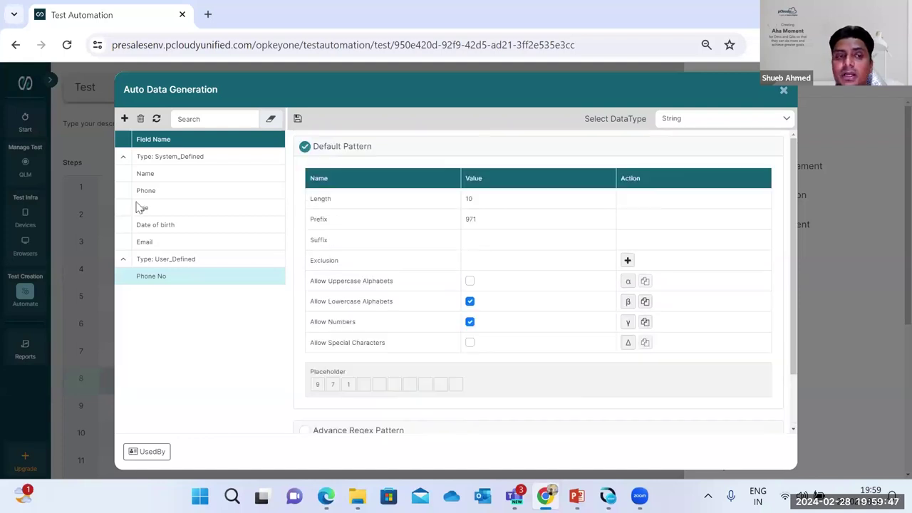
# View the system-defined Email field, close Auto Data Generation without saving and return to the test case steps.
pyautogui.click(174, 242)
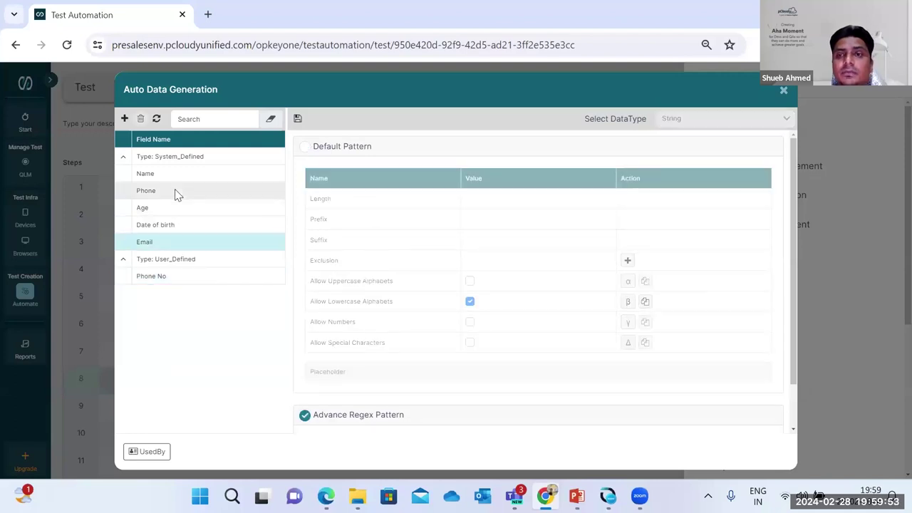
pyautogui.click(783, 92)
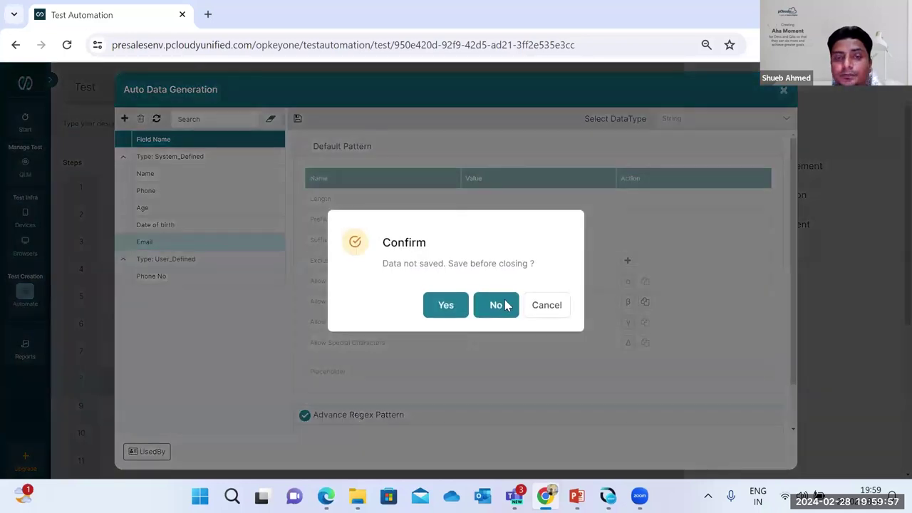
pyautogui.click(496, 305)
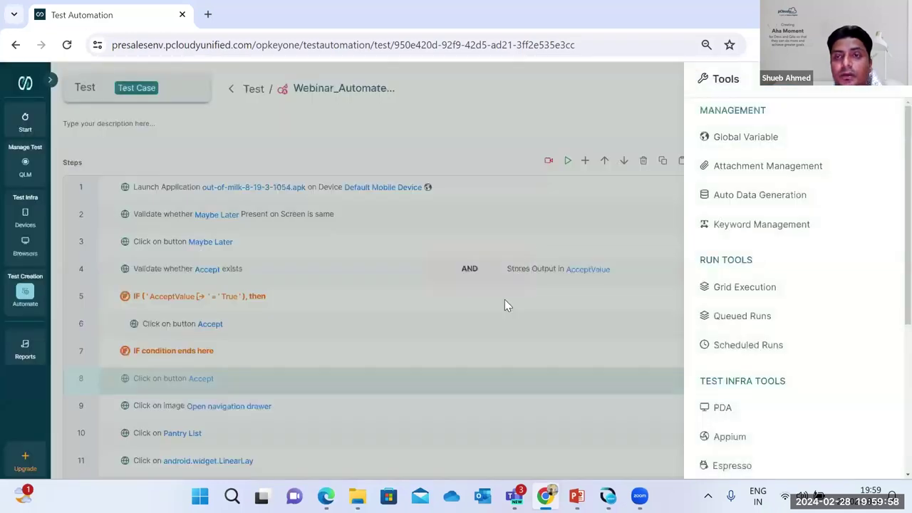
pyautogui.click(892, 87)
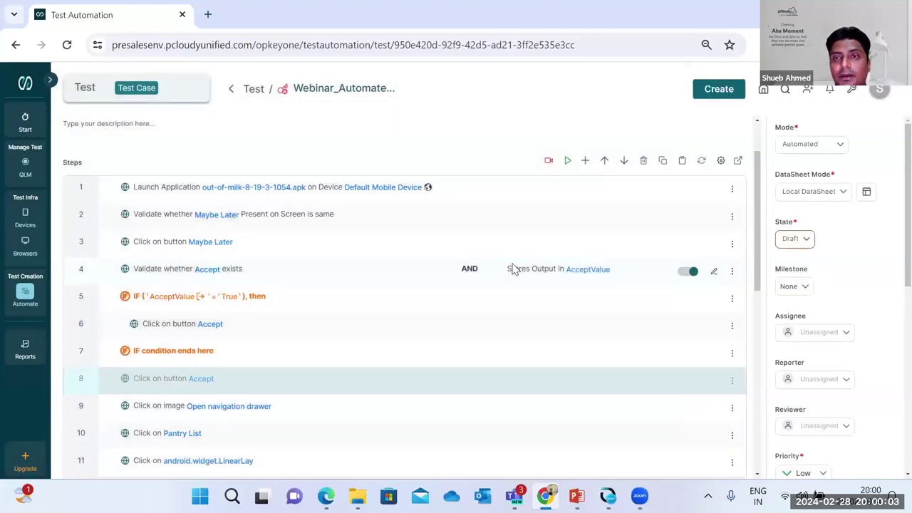
# Review the test case steps and start a run of the test case on a device.
pyautogui.scroll(-5, 512, 270)
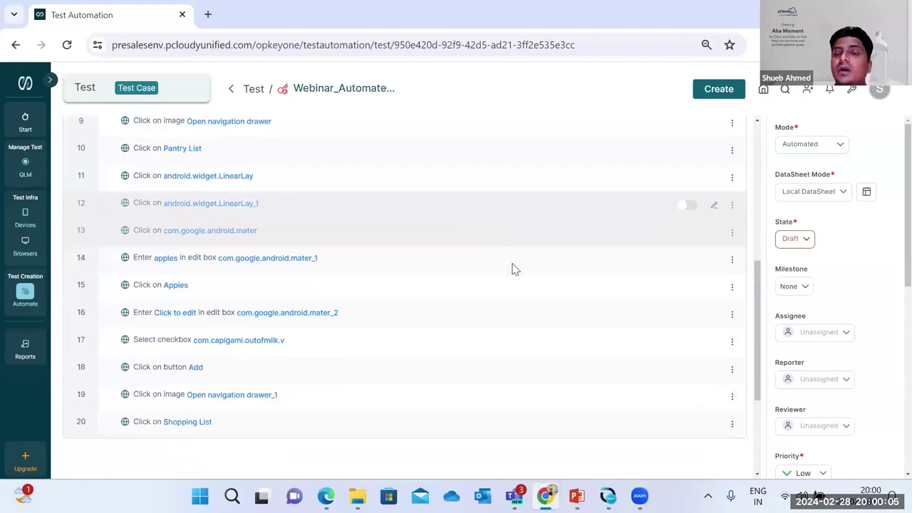
pyautogui.scroll(5, 513, 269)
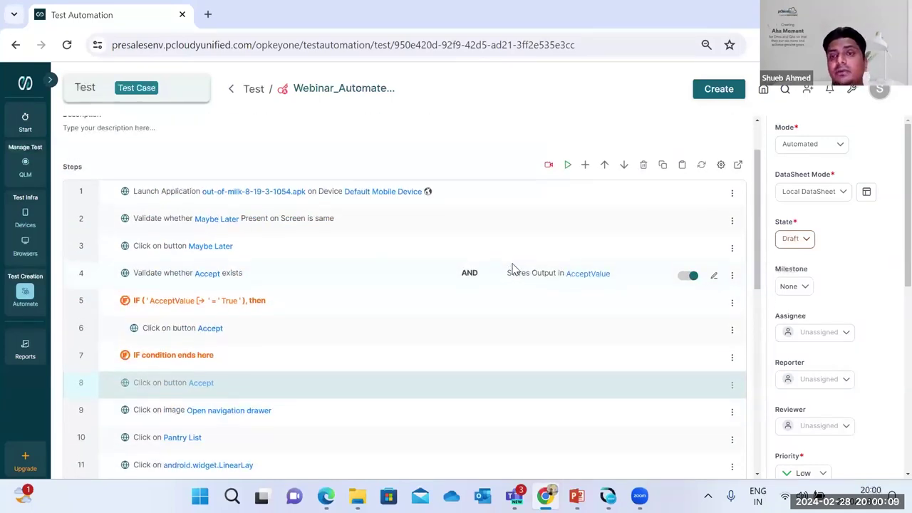
pyautogui.scroll(1, 513, 269)
pyautogui.scroll(-1, 513, 270)
pyautogui.scroll(-2, 513, 269)
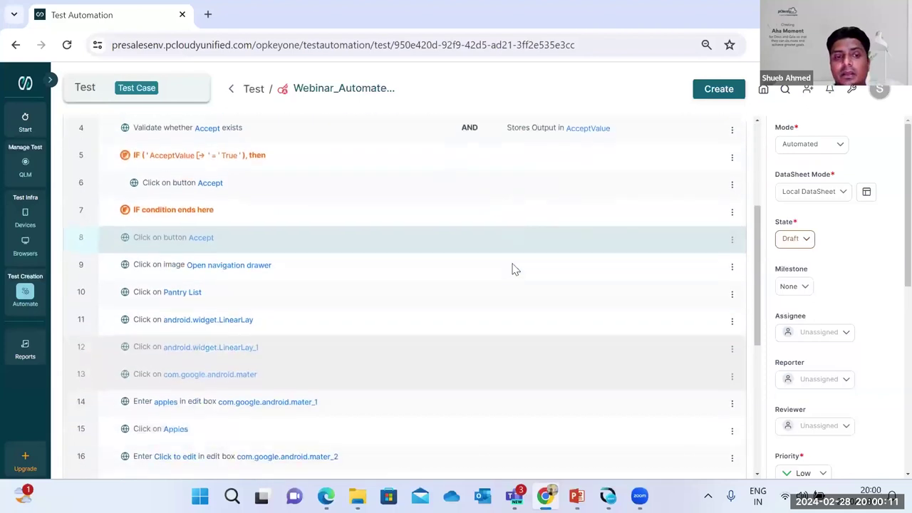
pyautogui.scroll(3, 513, 269)
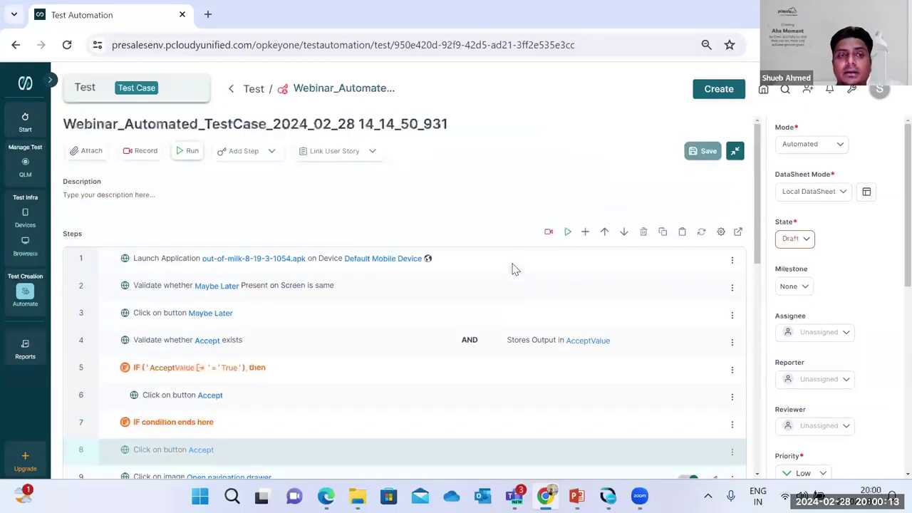
pyautogui.click(189, 153)
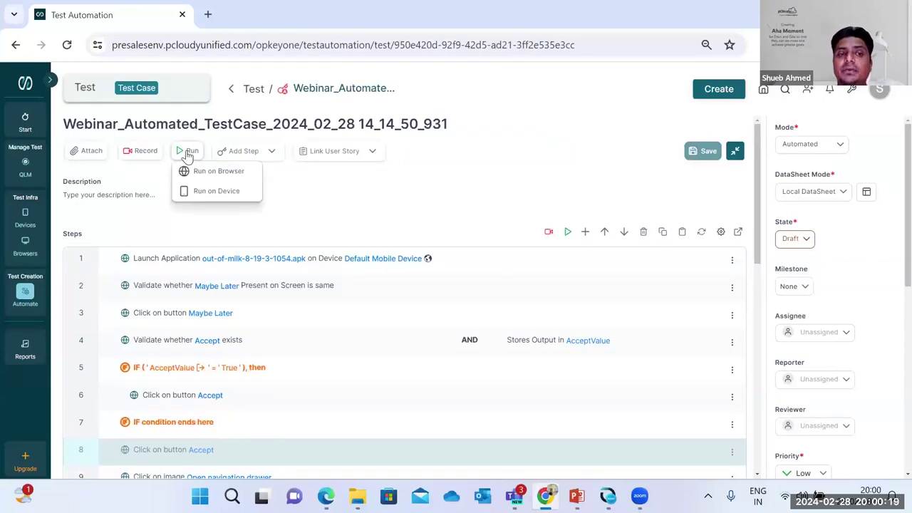
pyautogui.click(213, 189)
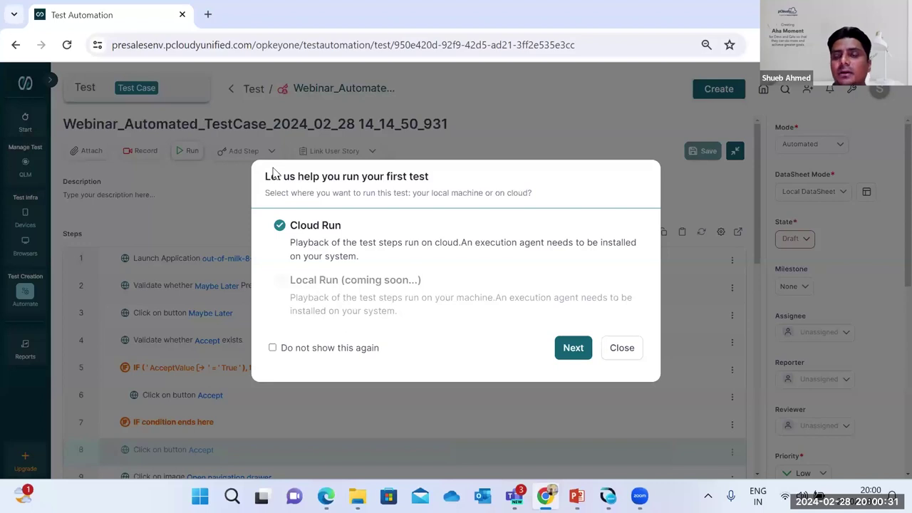
# Switch to the Execution Agent to check its server connection status, and return to the test run prompt in the browser.
pyautogui.click(608, 495)
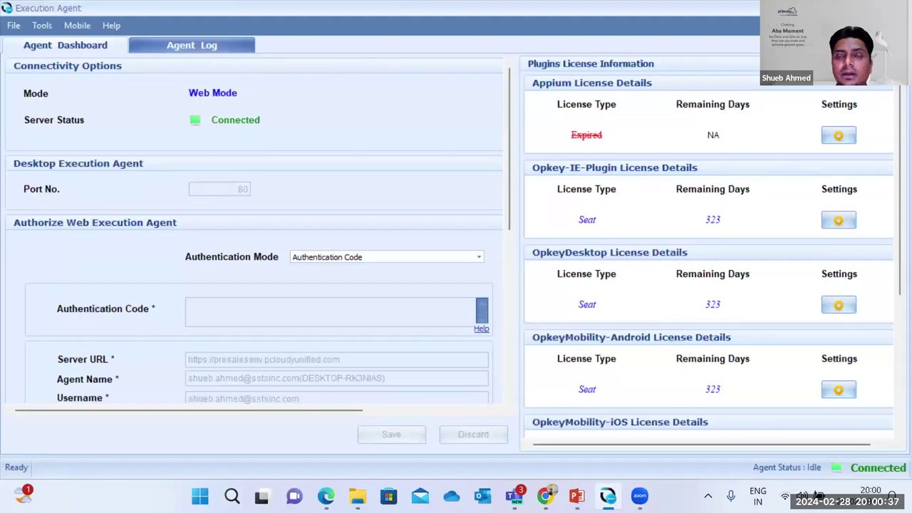
pyautogui.click(814, 8)
pyautogui.moveTo(574, 493)
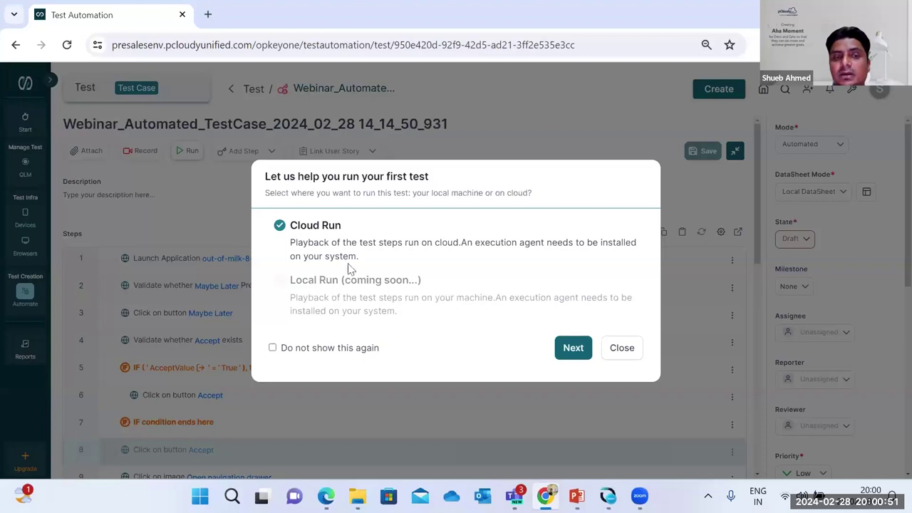
# Continue with Cloud Run on the available execution agent and set the run's milestone to Test Milestone.
pyautogui.click(573, 356)
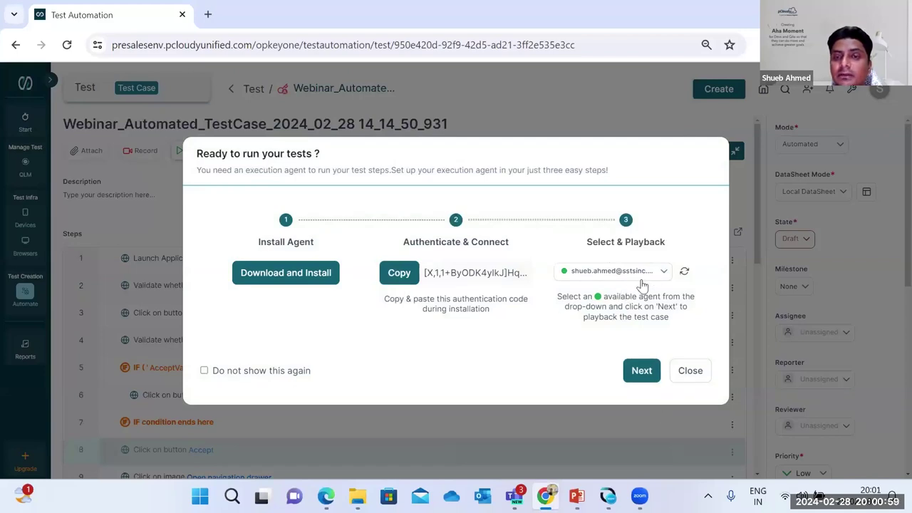
pyautogui.click(645, 372)
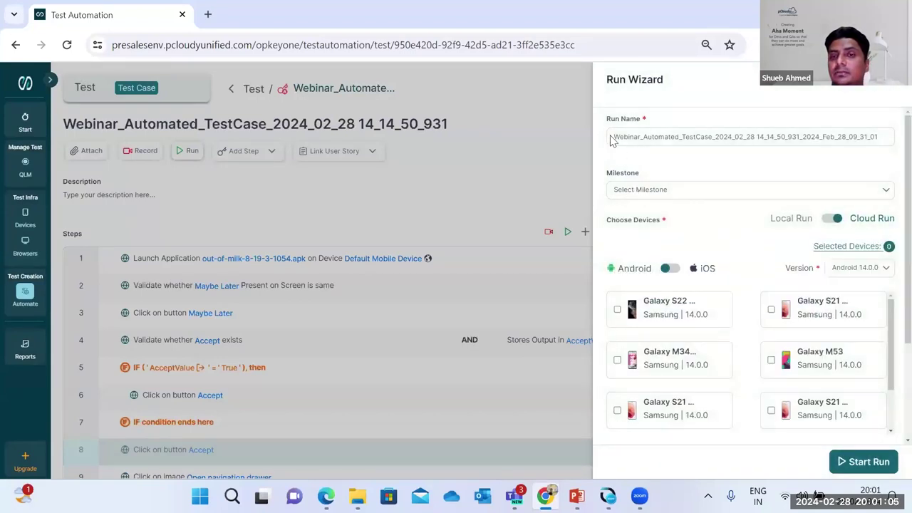
pyautogui.click(702, 199)
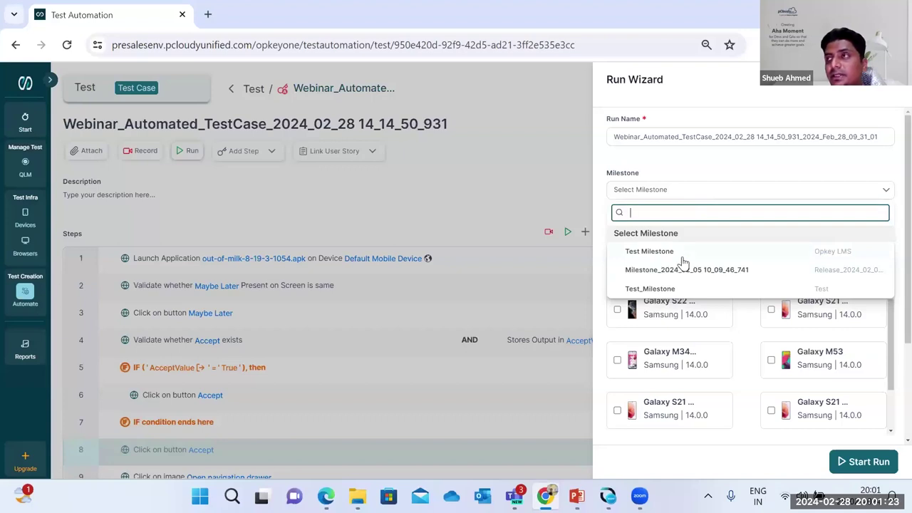
pyautogui.click(680, 253)
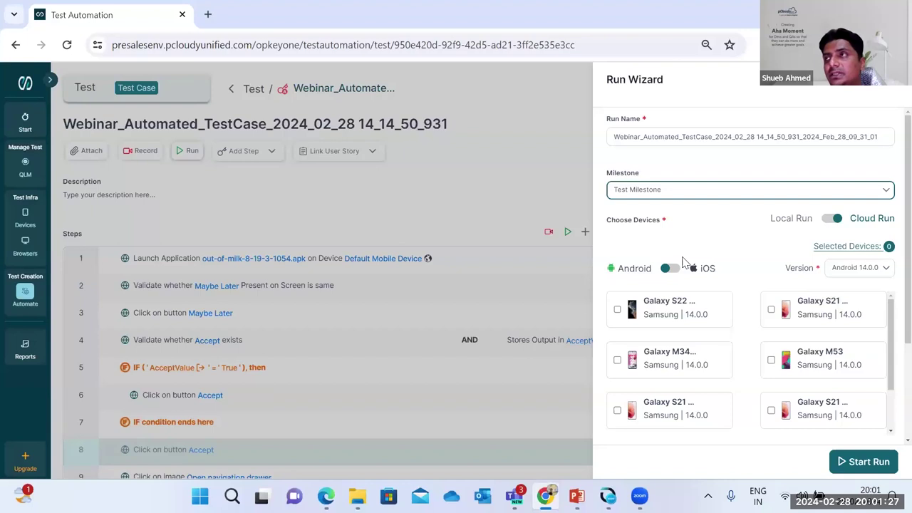
# Choose the Samsung Galaxy Note device from Android 13.0.0, and switch the device list to Android 12.0.0.
pyautogui.scroll(-1, 682, 262)
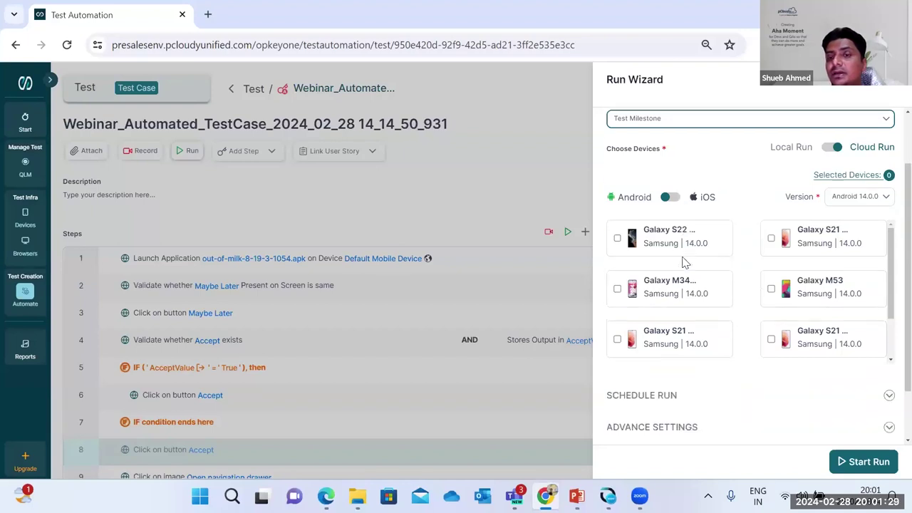
pyautogui.click(863, 201)
pyautogui.click(844, 238)
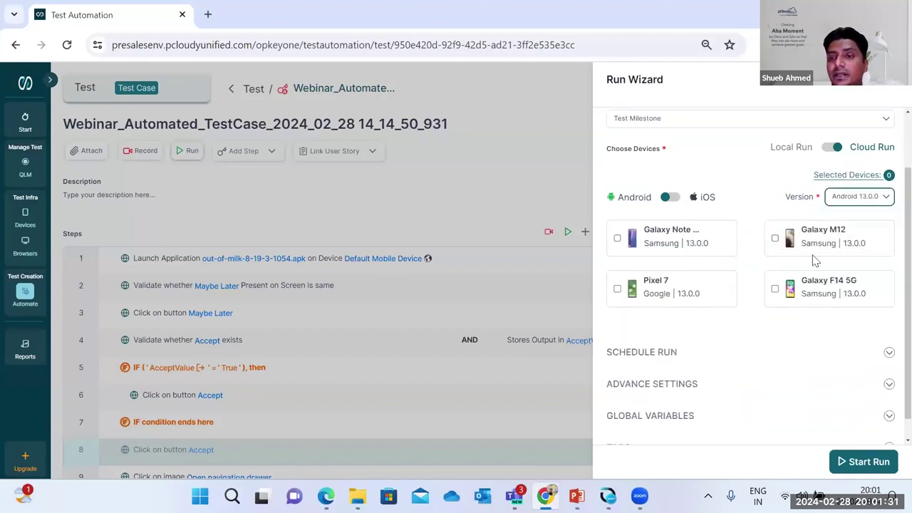
pyautogui.click(617, 239)
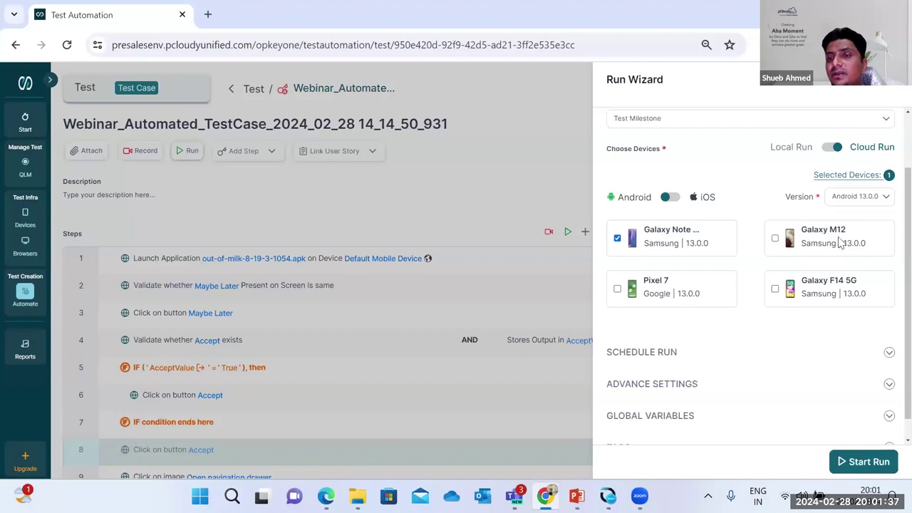
pyautogui.click(847, 199)
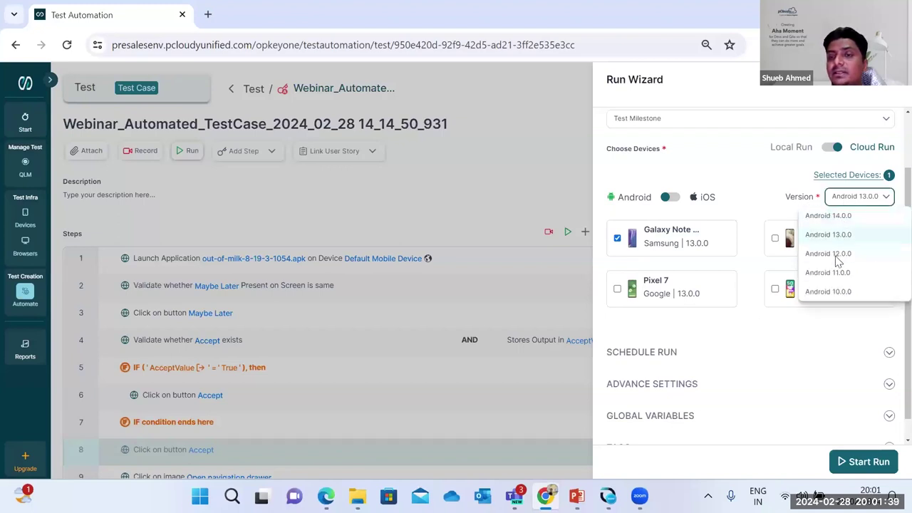
pyautogui.click(837, 255)
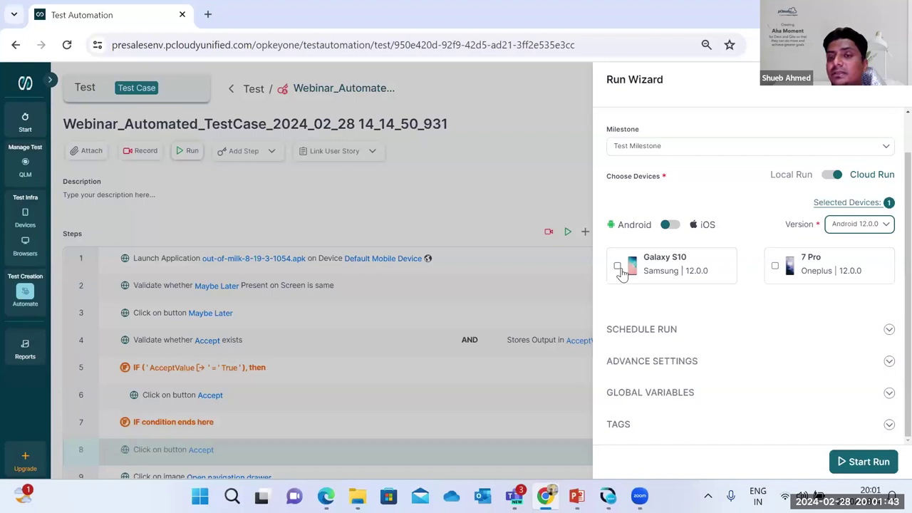
# Look at the Schedule Run options for date, time and timezone, and collapse them again.
pyautogui.click(673, 329)
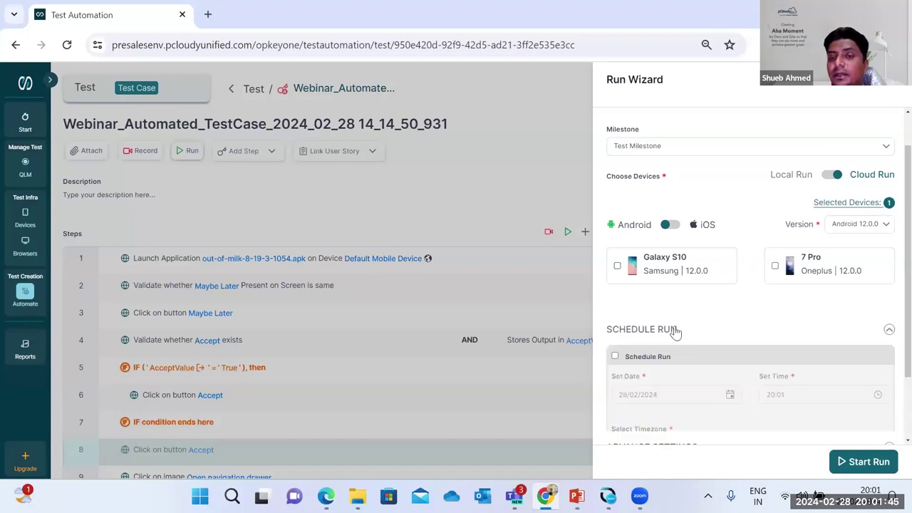
pyautogui.scroll(-1, 673, 330)
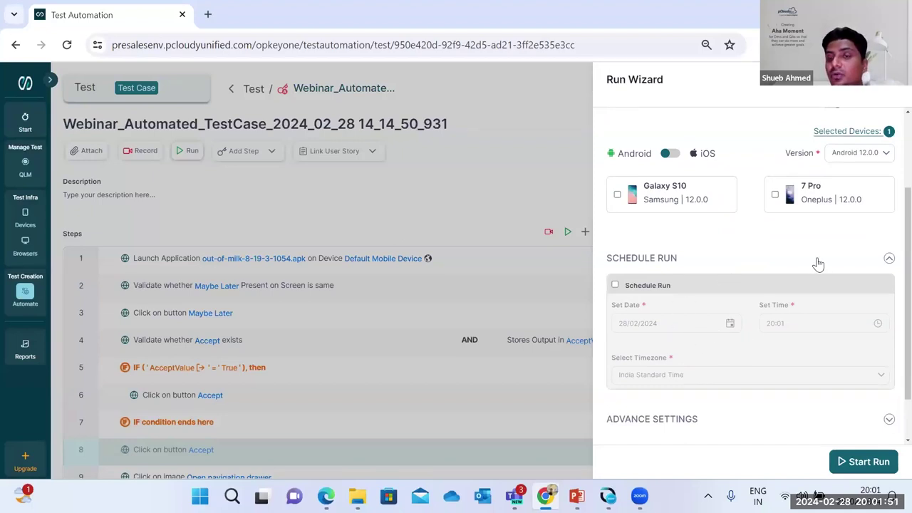
pyautogui.click(886, 261)
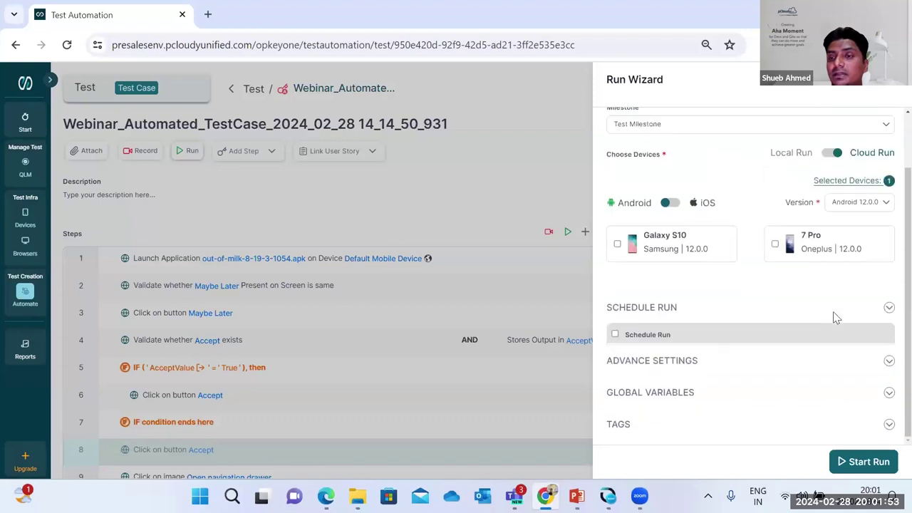
# Expand Advance Settings and look at the build, execution agent and All Continue On Error options.
pyautogui.click(678, 365)
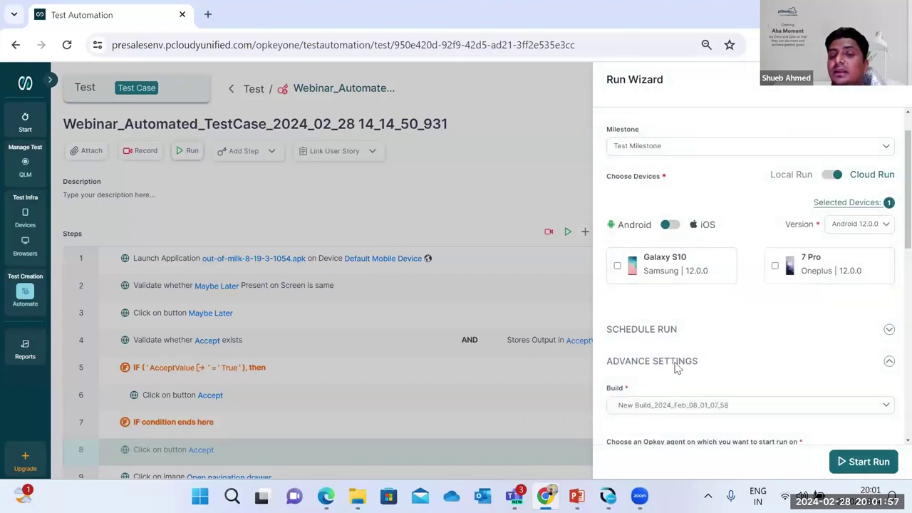
pyautogui.scroll(-2, 677, 367)
pyautogui.scroll(-1, 677, 366)
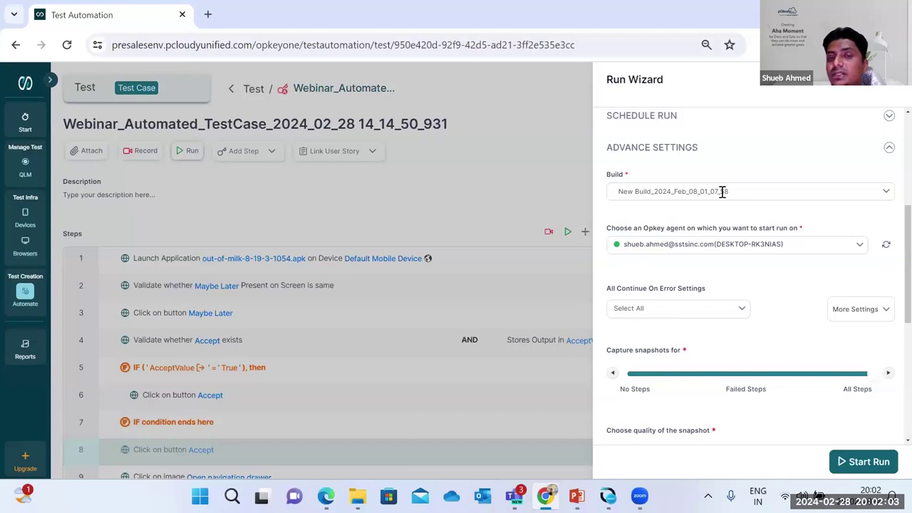
pyautogui.scroll(-1, 721, 223)
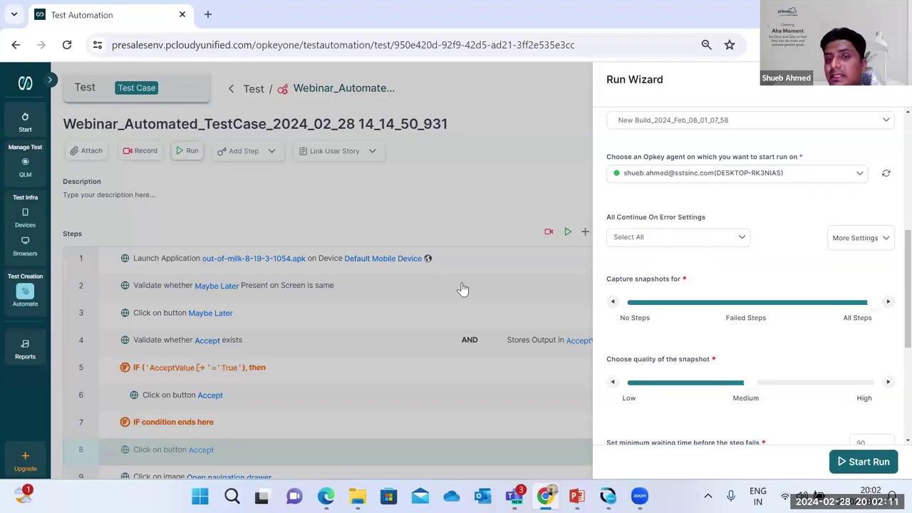
pyautogui.click(705, 243)
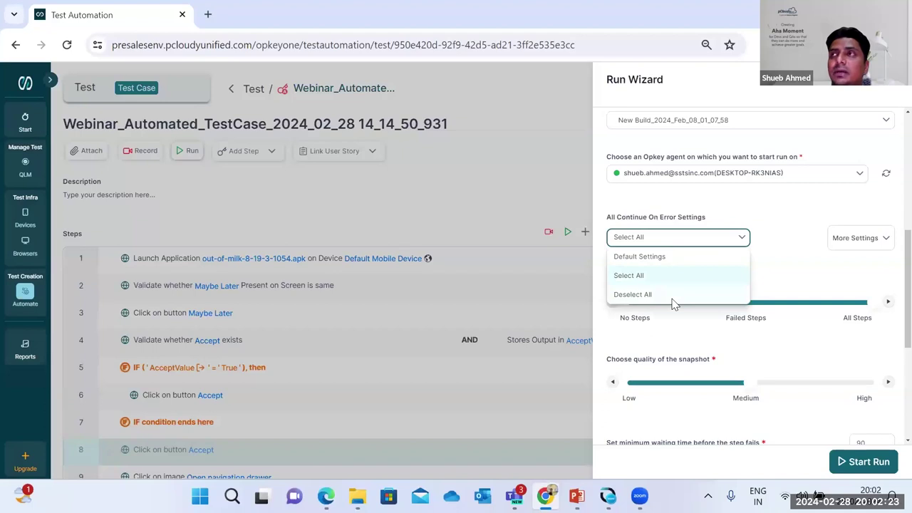
pyautogui.click(778, 243)
# Enable Skip empty data steps and Highlight object in the additional run settings.
pyautogui.click(862, 242)
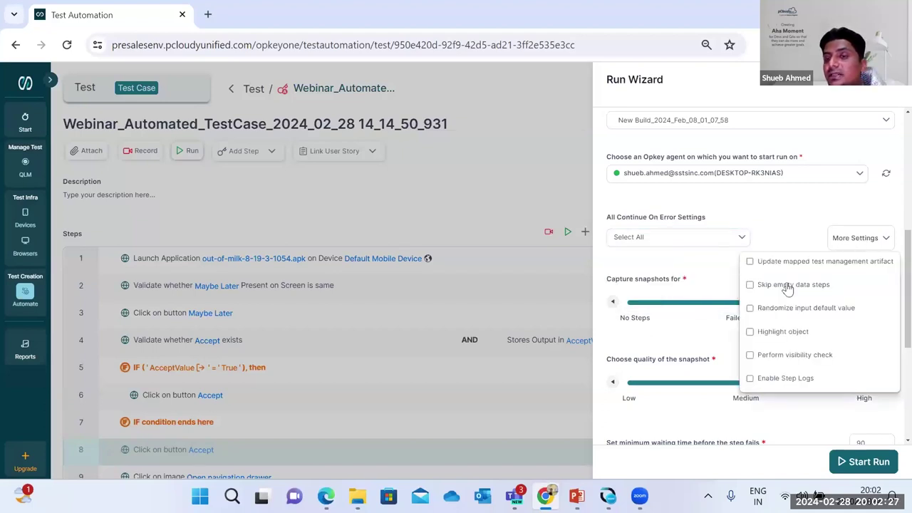
pyautogui.click(750, 286)
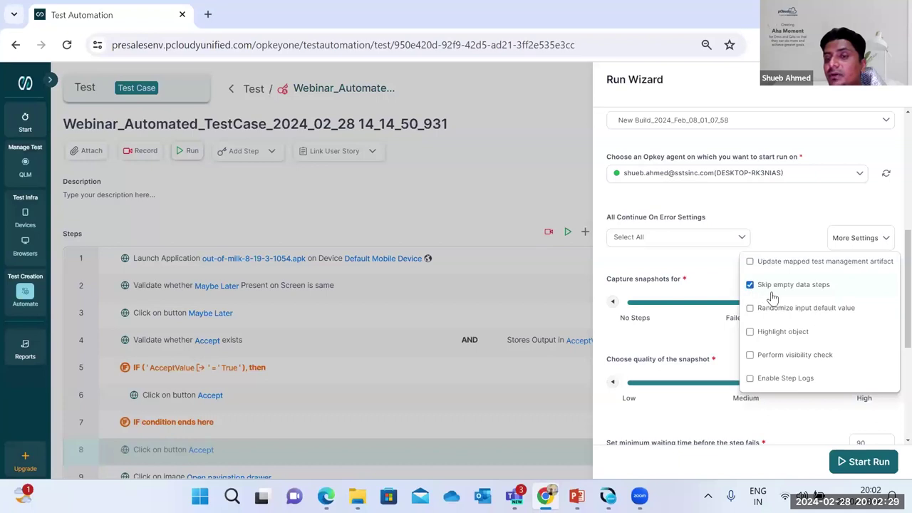
pyautogui.click(749, 342)
pyautogui.click(841, 243)
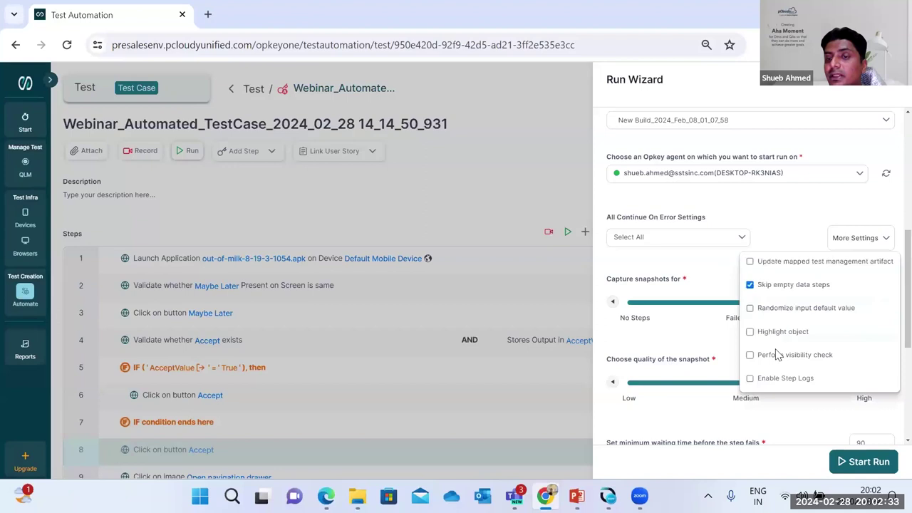
pyautogui.click(749, 332)
pyautogui.click(791, 221)
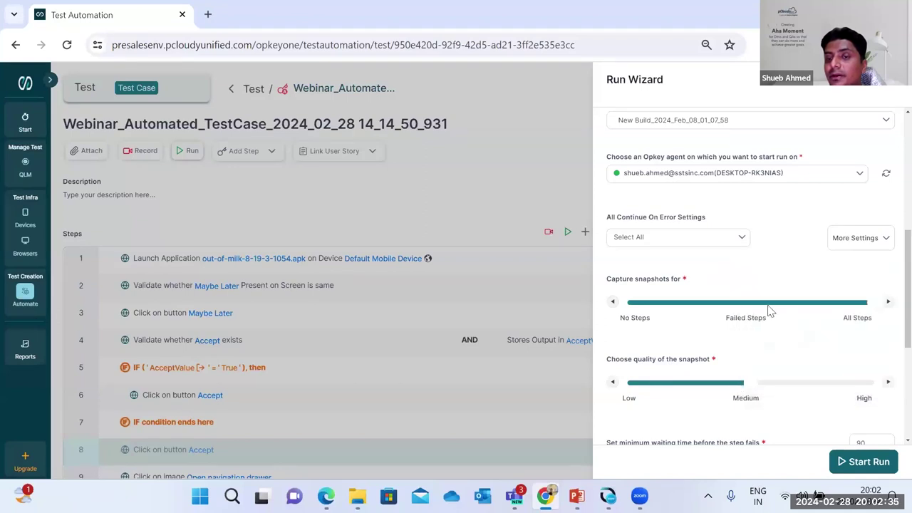
# Review the run's snapshot capture, snapshot quality, minimum waiting time and mailed report settings.
pyautogui.scroll(-1, 755, 346)
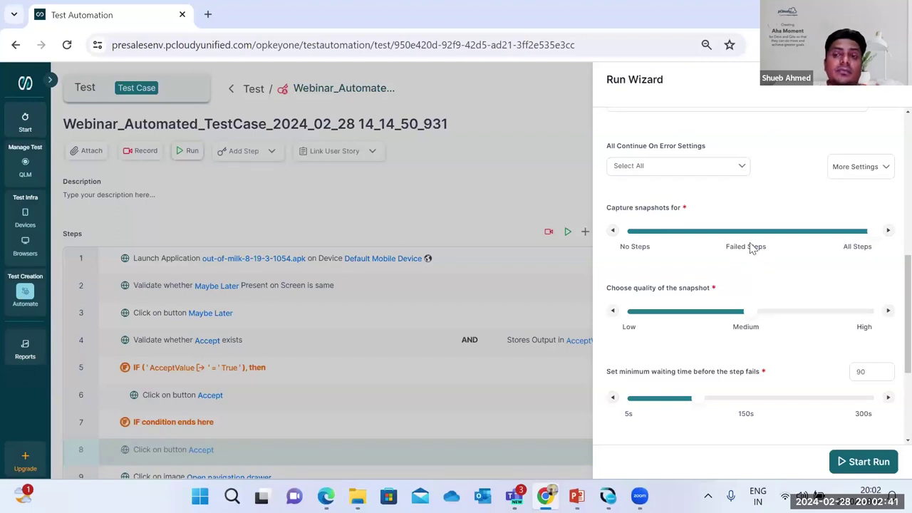
pyautogui.scroll(-1, 745, 243)
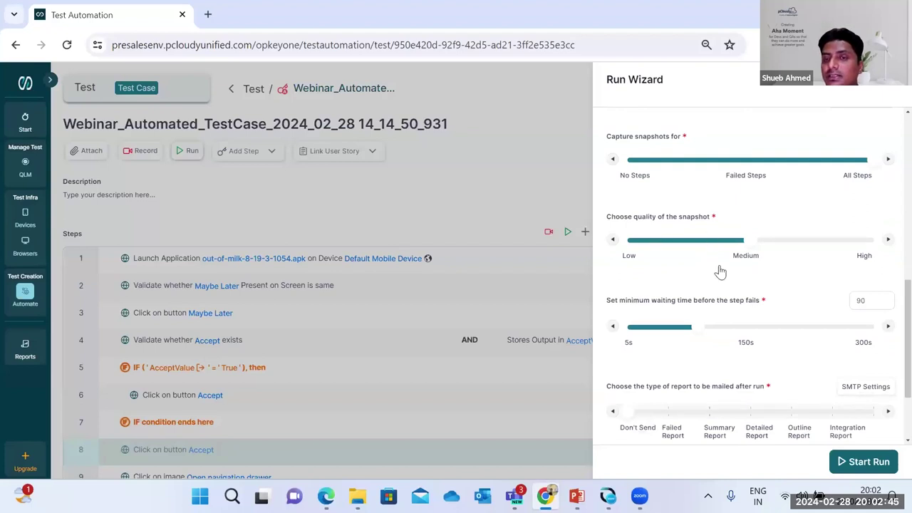
pyautogui.scroll(-1, 720, 271)
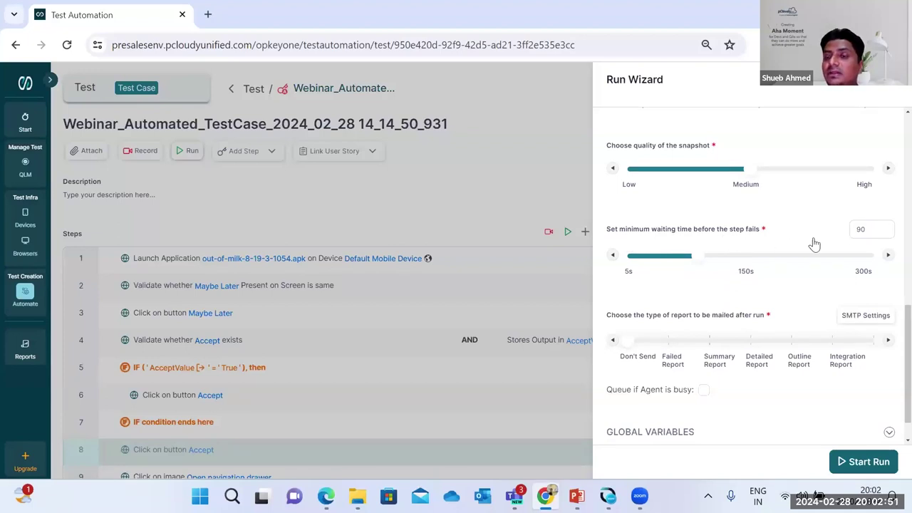
pyautogui.doubleClick(856, 237)
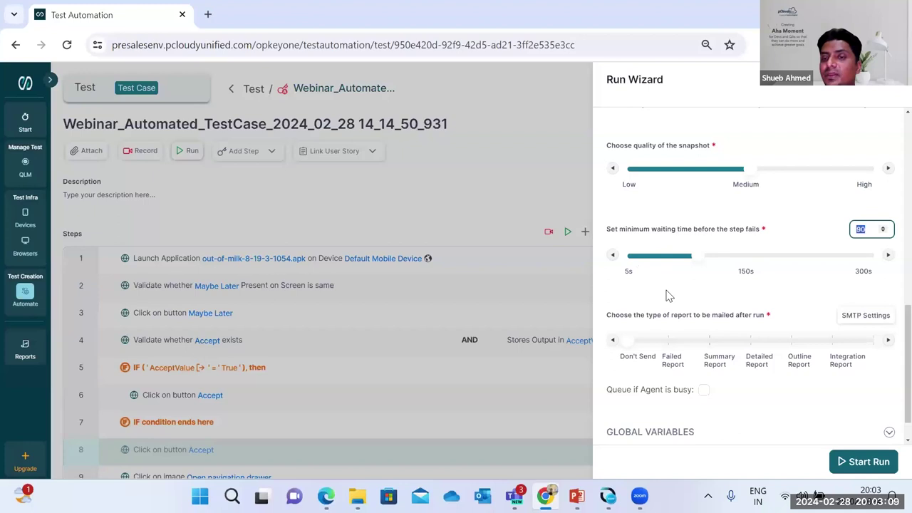
pyautogui.scroll(-1, 668, 295)
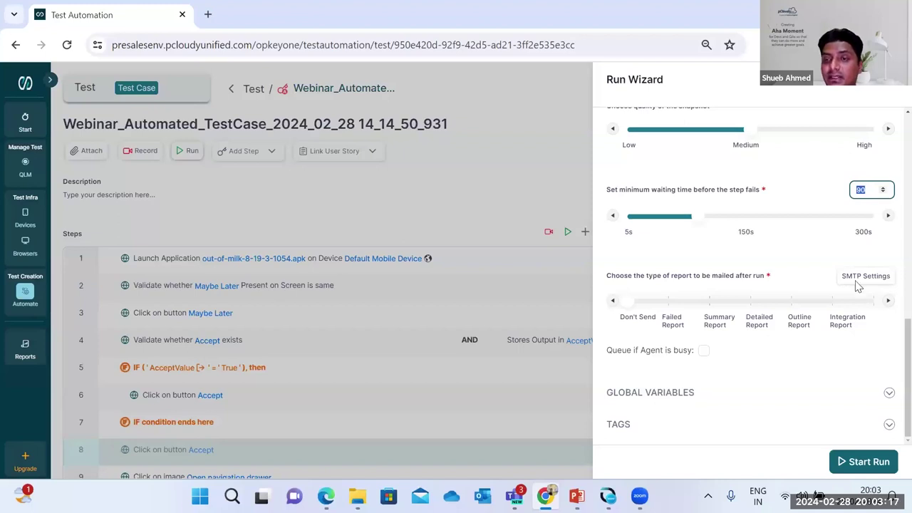
# Start the cloud run, dismiss the queue notice, and open the new Webinar_Automated_TestCase run from the QLM test runs.
pyautogui.click(856, 462)
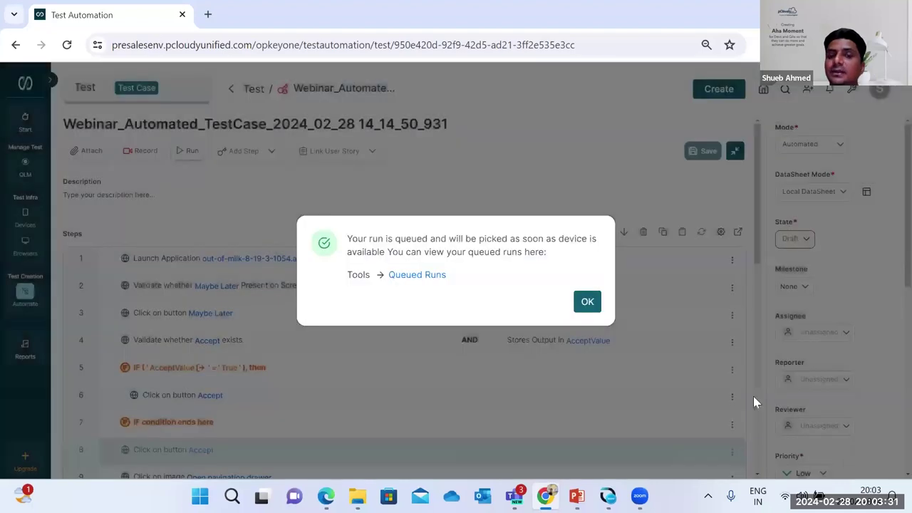
pyautogui.click(585, 302)
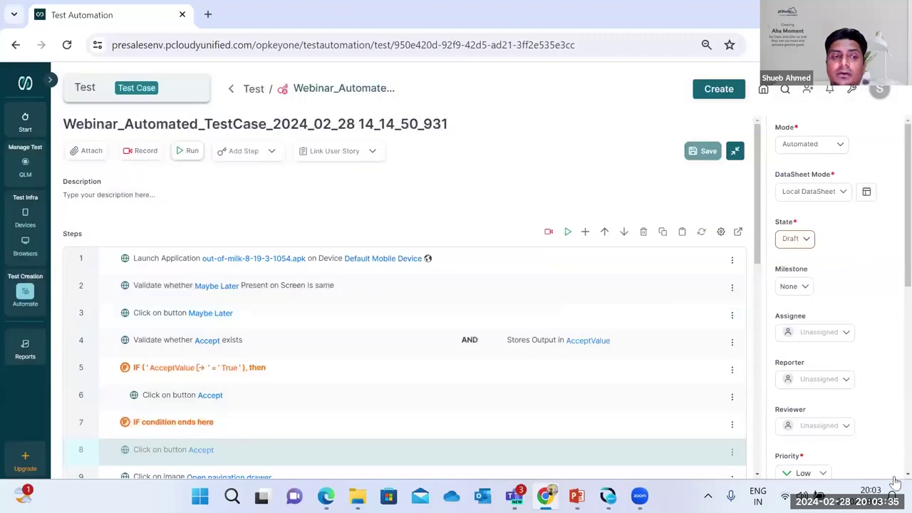
pyautogui.moveTo(44, 178)
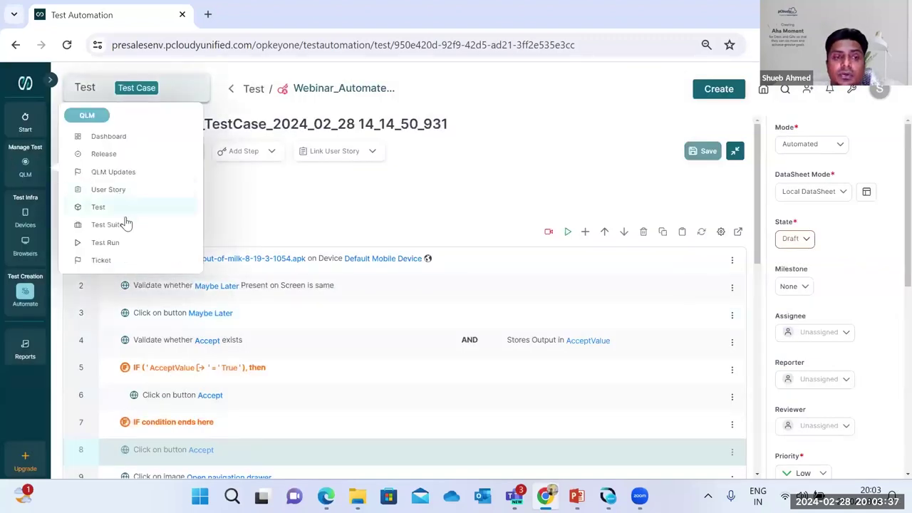
pyautogui.click(126, 250)
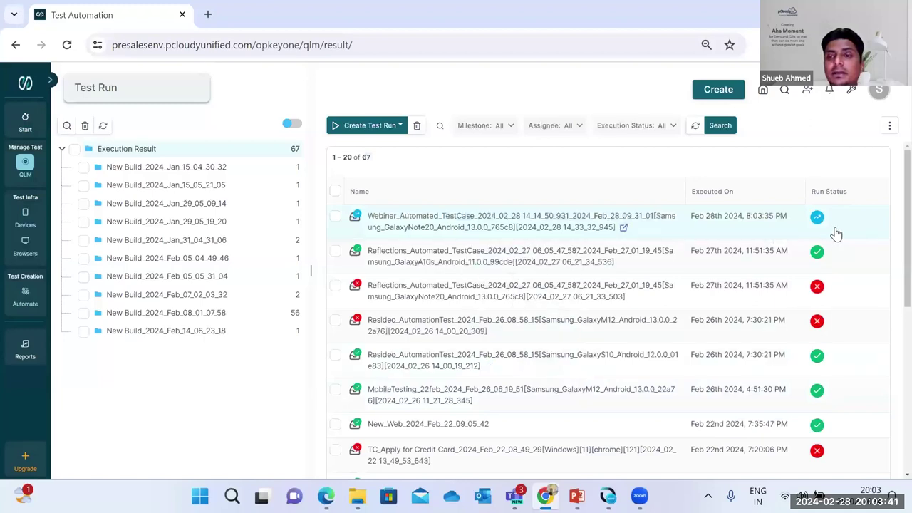
pyautogui.click(846, 223)
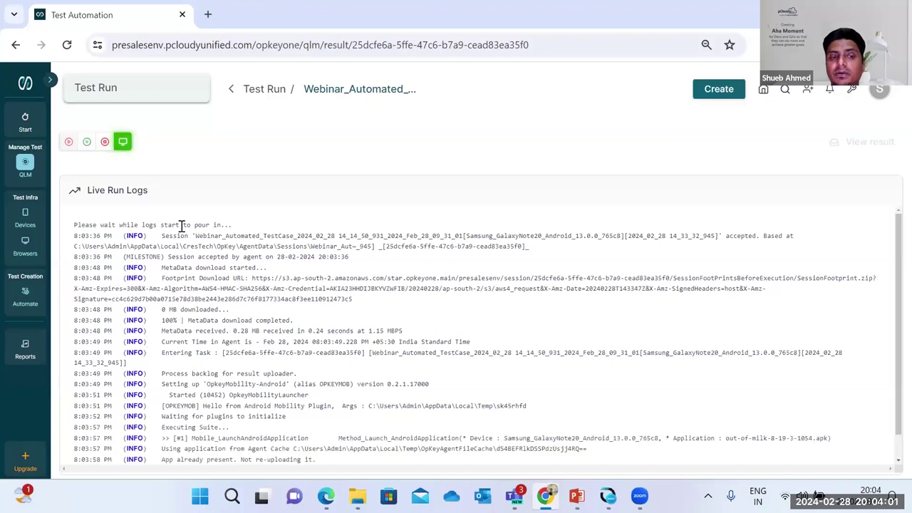
# Watch the ongoing session's live device view, checking the live run logs in between, and return to the logs.
pyautogui.click(123, 143)
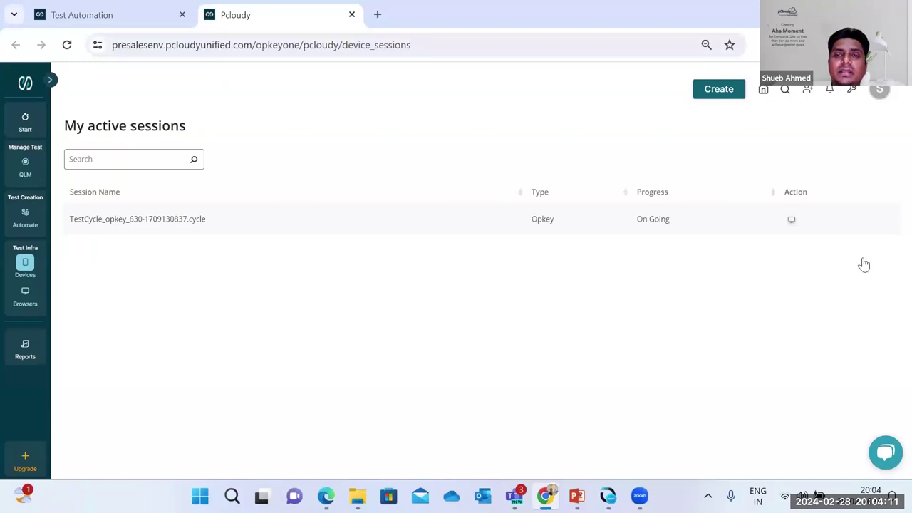
pyautogui.click(791, 222)
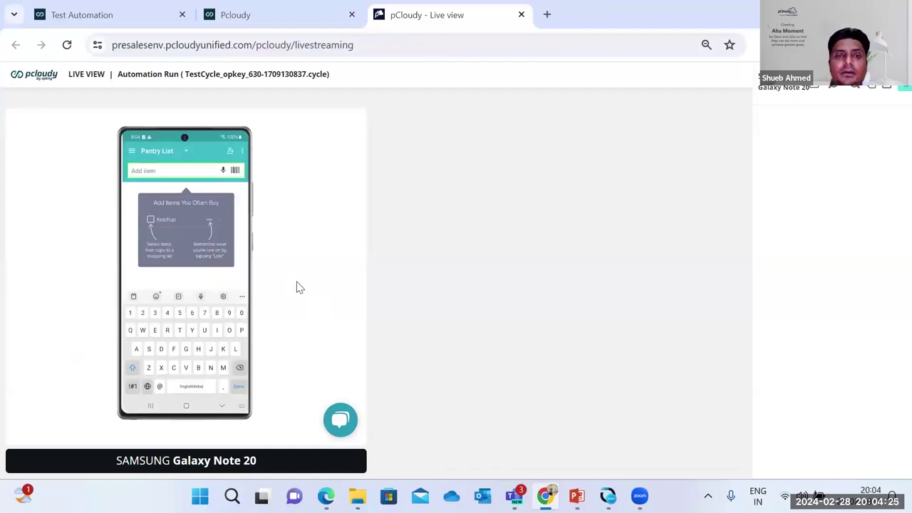
pyautogui.click(81, 16)
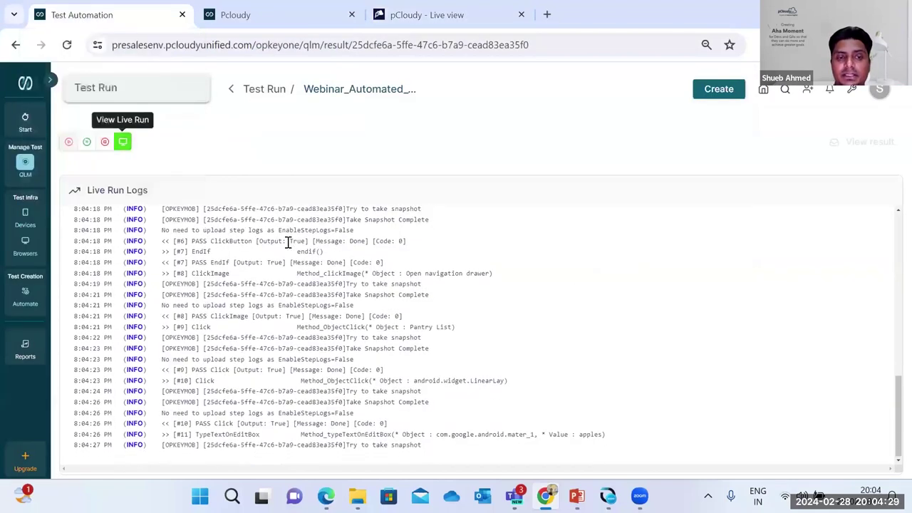
pyautogui.click(139, 117)
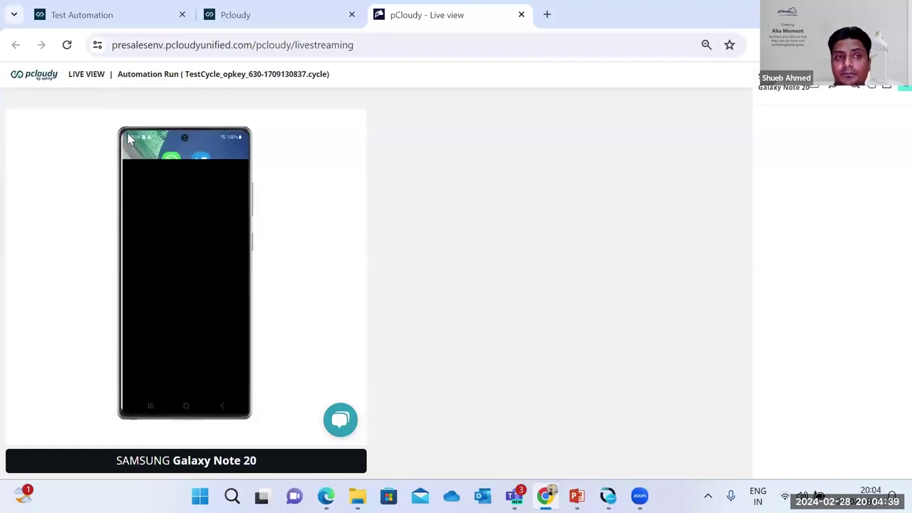
pyautogui.click(63, 13)
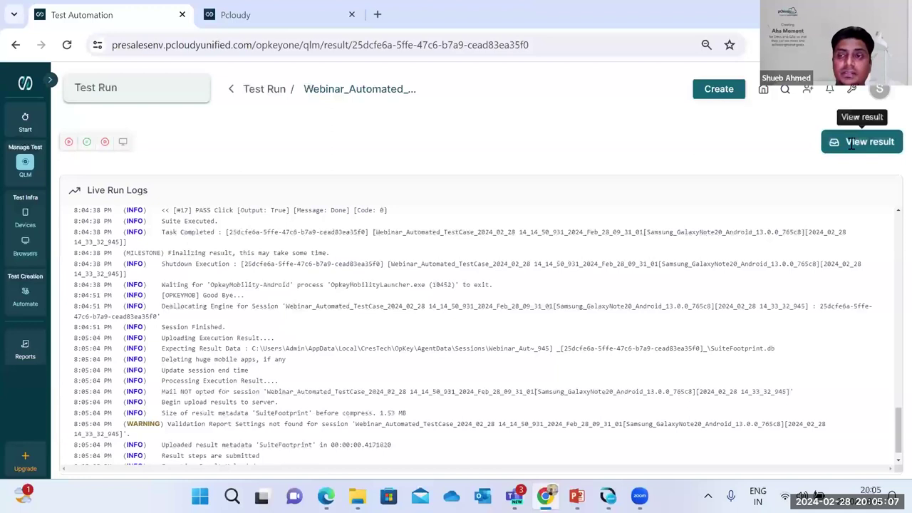
# Open the run's result and view the screenshot of the Launch Application step, closing it again.
pyautogui.click(855, 141)
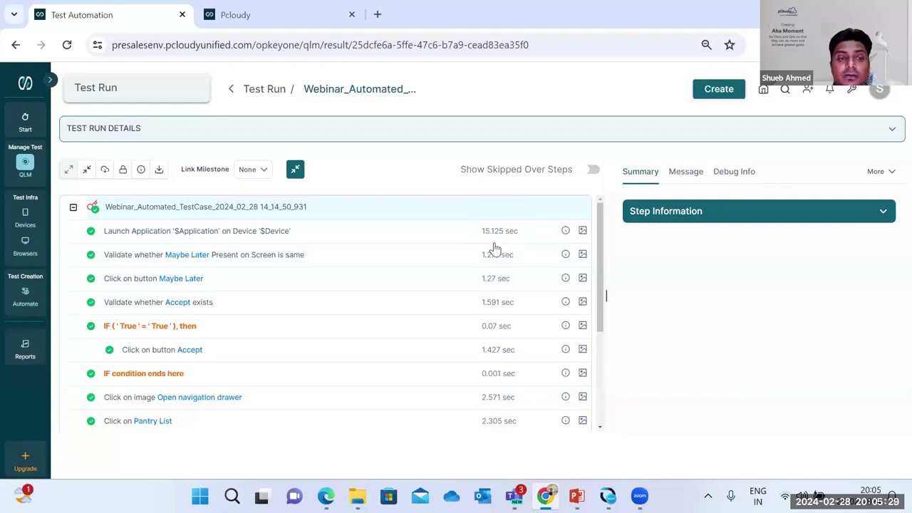
pyautogui.click(582, 233)
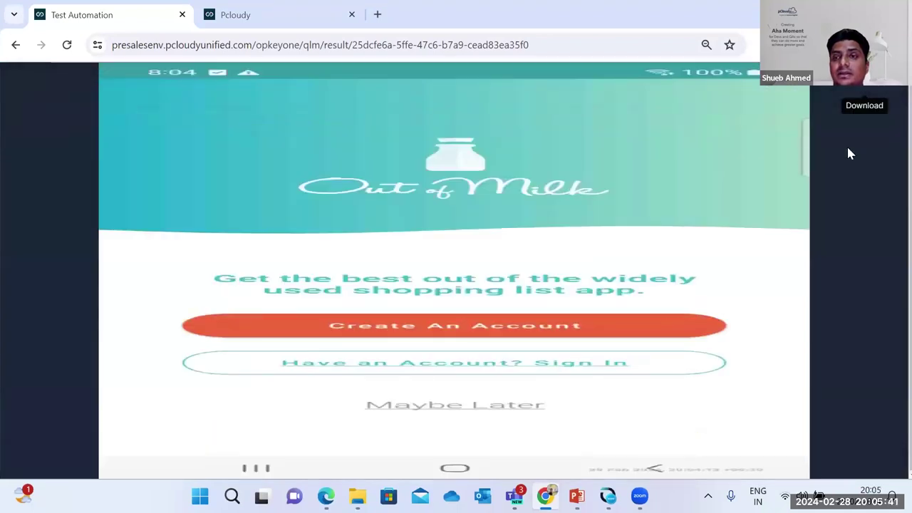
pyautogui.click(880, 91)
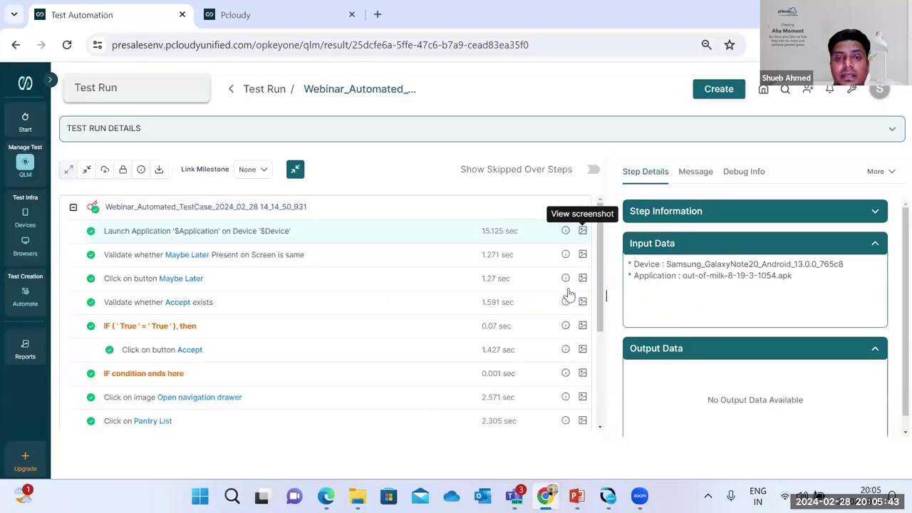
# Inspect the input and output data from the Maybe Later validation through the conditional Accept click, and view the Accept click's screenshot.
pyautogui.click(378, 265)
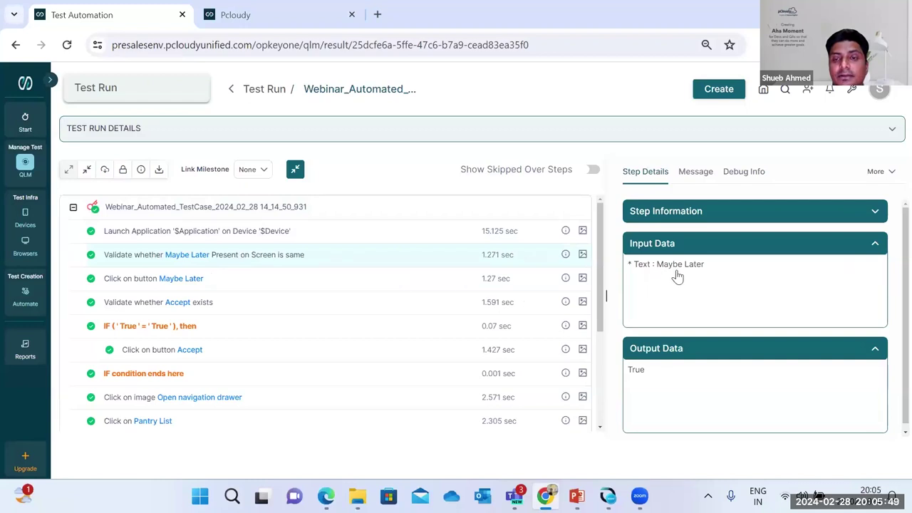
pyautogui.press('Down')
pyautogui.press('Down')
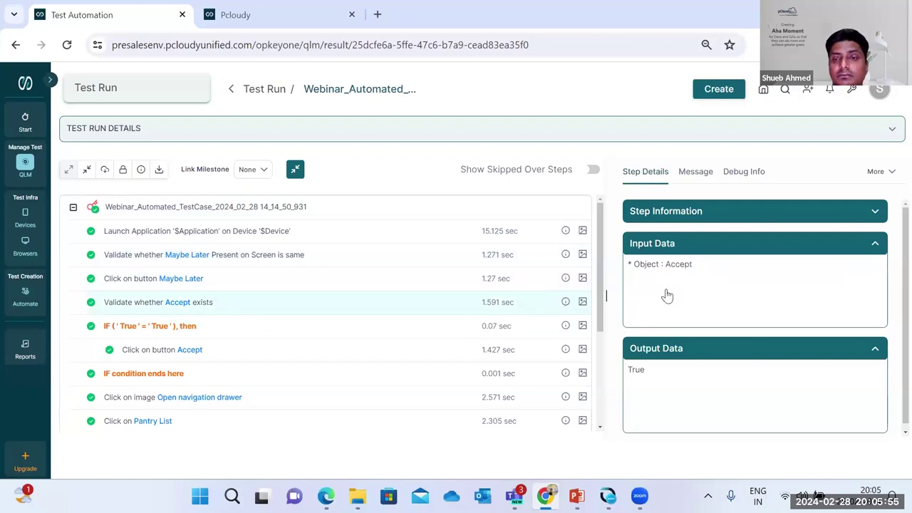
pyautogui.press('Down')
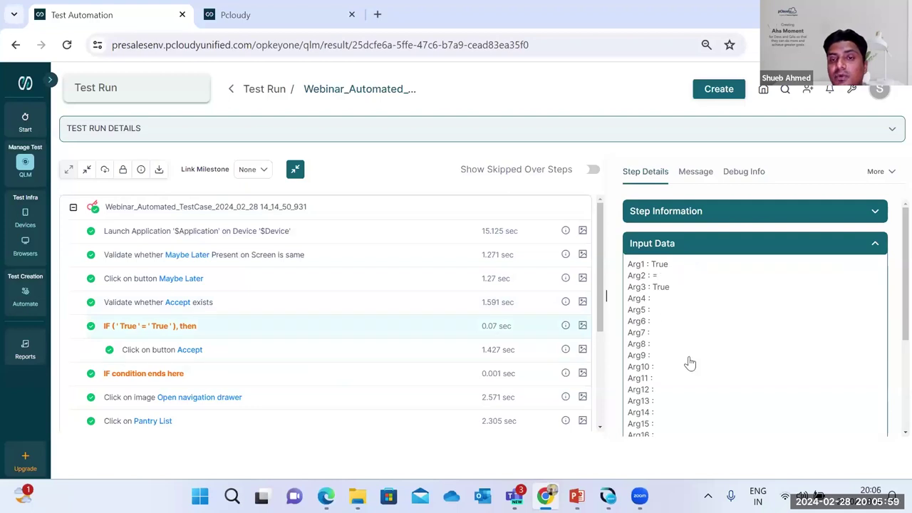
pyautogui.scroll(-3, 689, 363)
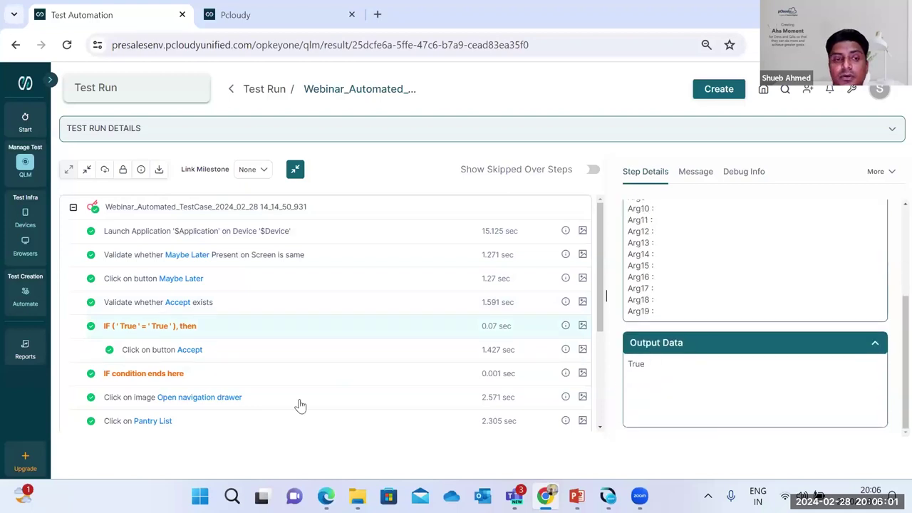
pyautogui.press('Down')
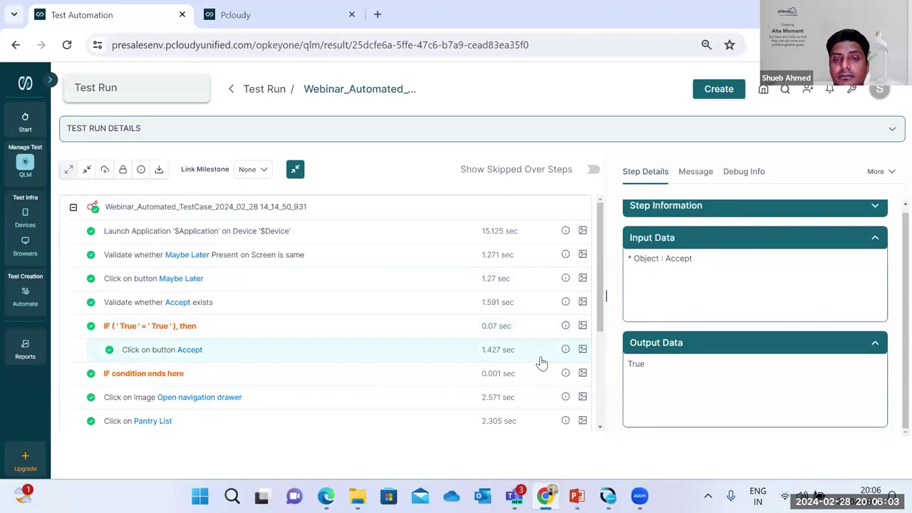
pyautogui.click(580, 350)
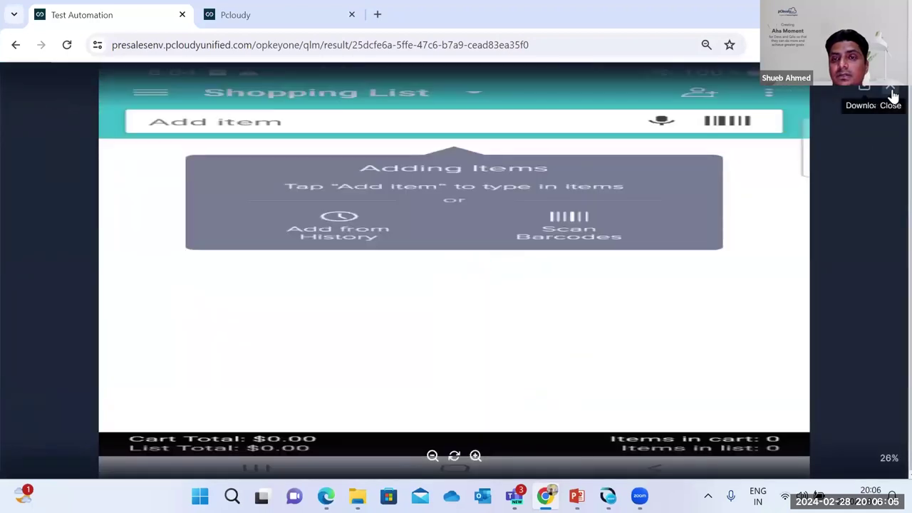
pyautogui.click(890, 95)
# Open the run's report download settings, choose Default Project Logo, and include snapshots and skipped-over steps.
pyautogui.scroll(-5, 381, 391)
pyautogui.scroll(5, 381, 391)
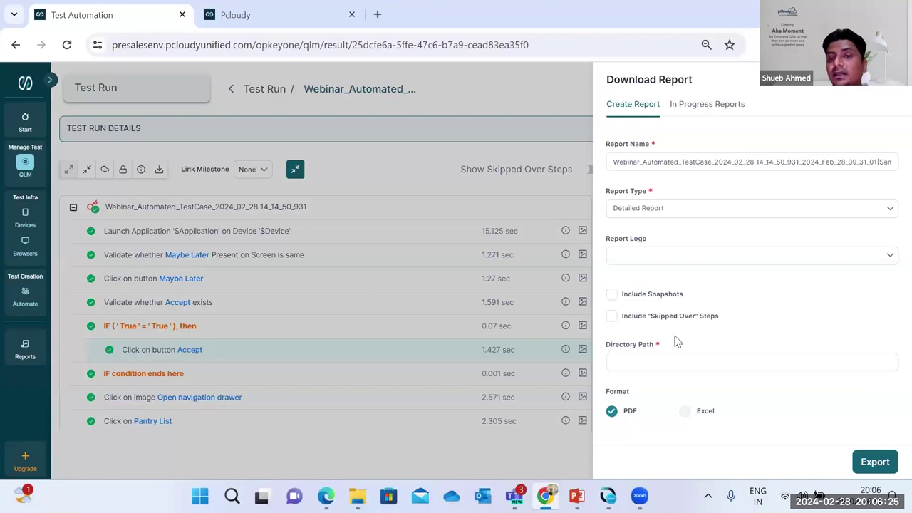
pyautogui.click(677, 261)
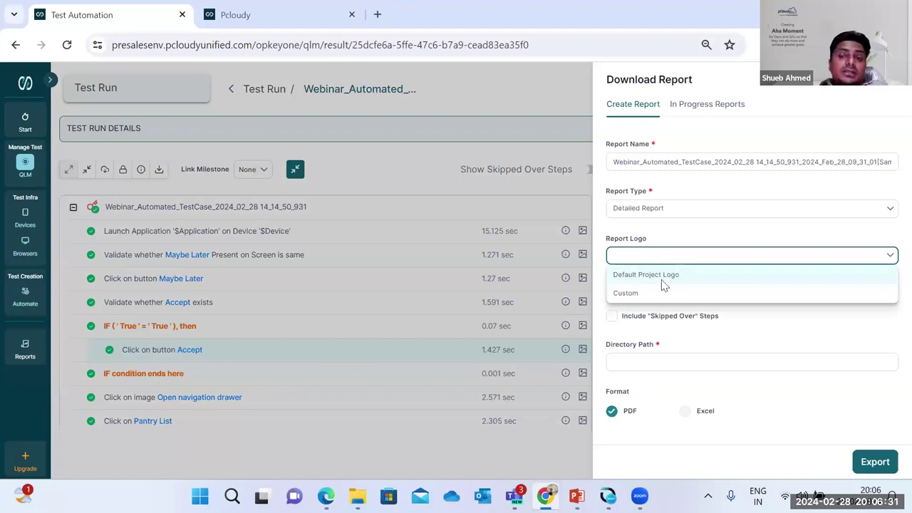
pyautogui.click(662, 275)
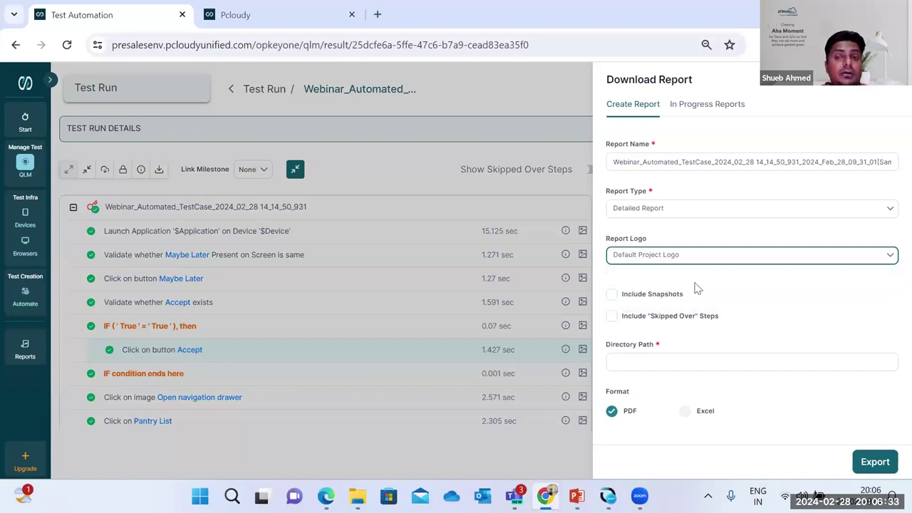
pyautogui.click(611, 302)
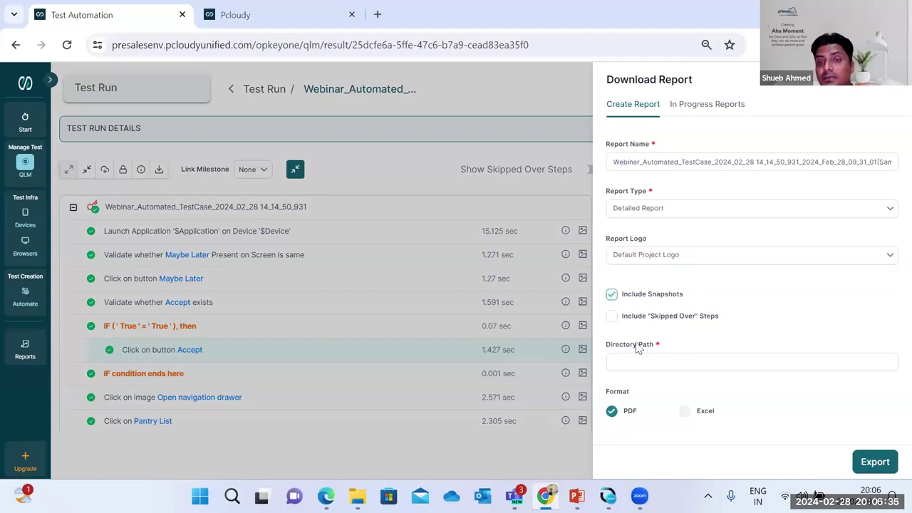
pyautogui.click(611, 315)
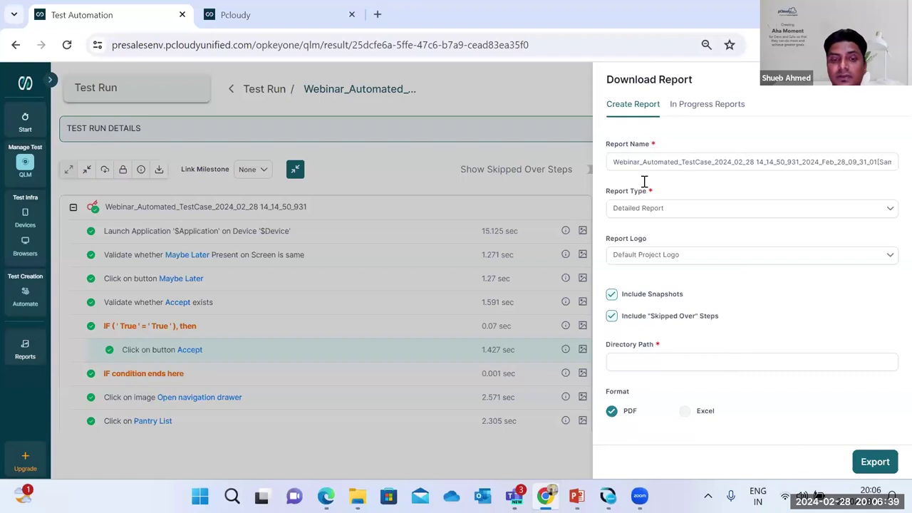
# Switch to the Mobiletesting_20feb PDF report in Edge and examine its execution information, test case totals and pass/fail chart.
pyautogui.moveTo(326, 496)
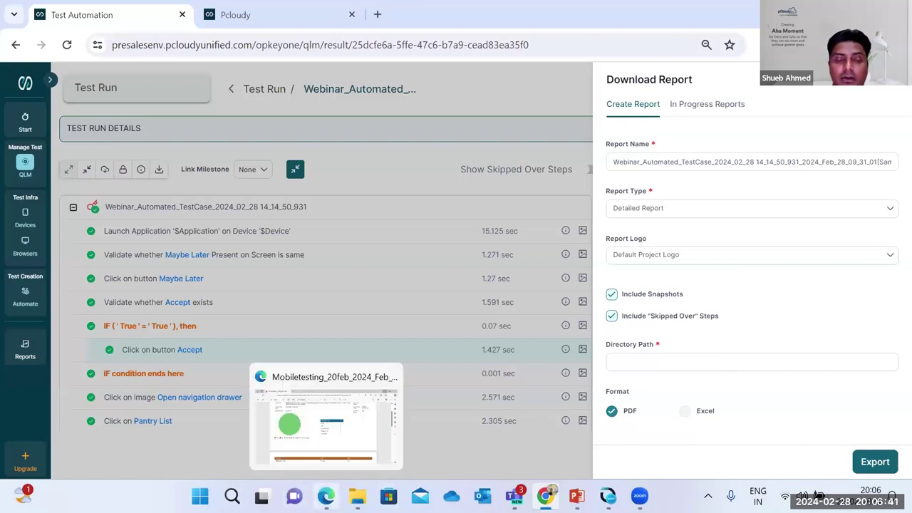
pyautogui.click(328, 421)
pyautogui.scroll(5, 496, 339)
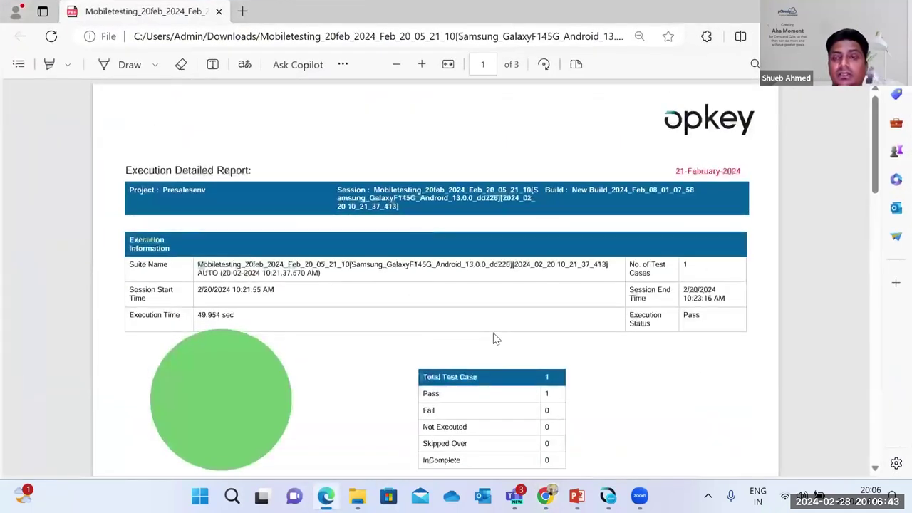
pyautogui.scroll(-1, 495, 338)
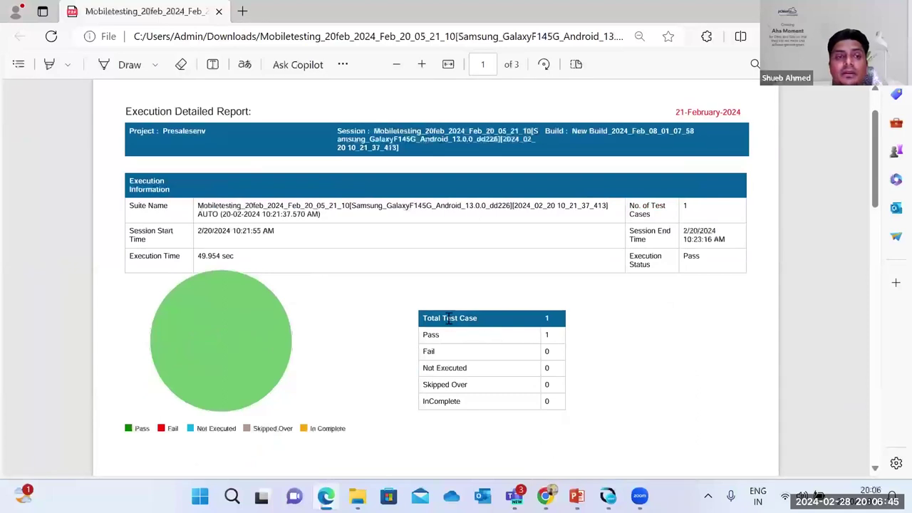
pyautogui.scroll(-1, 560, 412)
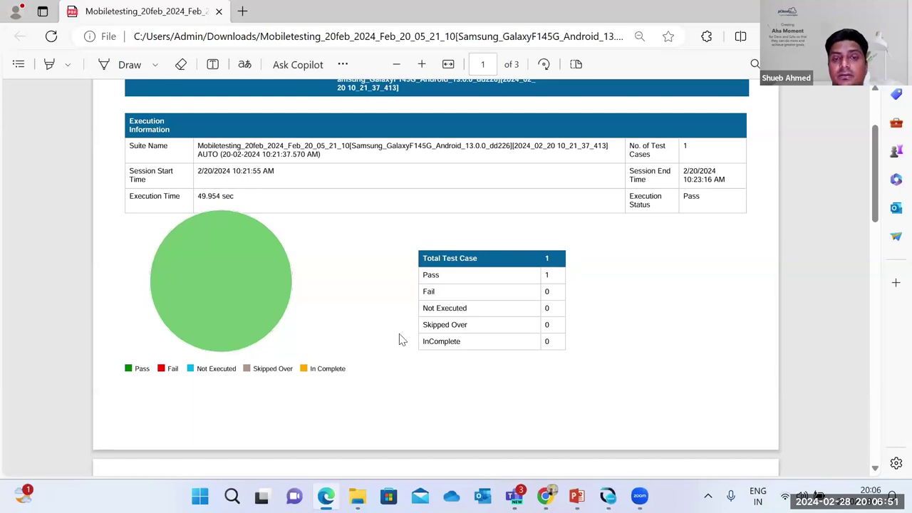
pyautogui.scroll(-2, 401, 339)
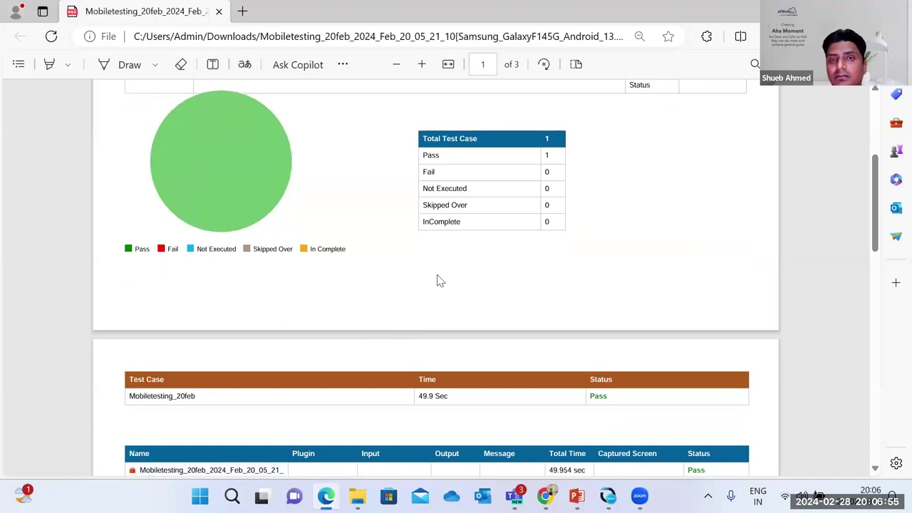
pyautogui.scroll(-3, 439, 279)
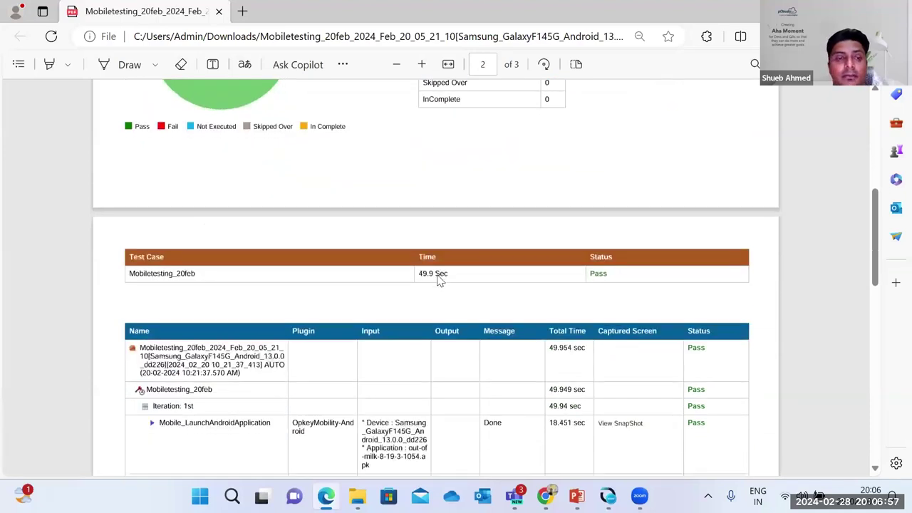
# Examine the PDF report's step-by-step results, including inputs, outputs, times and snapshot links, and return to the test run in Chrome.
pyautogui.scroll(-1, 439, 280)
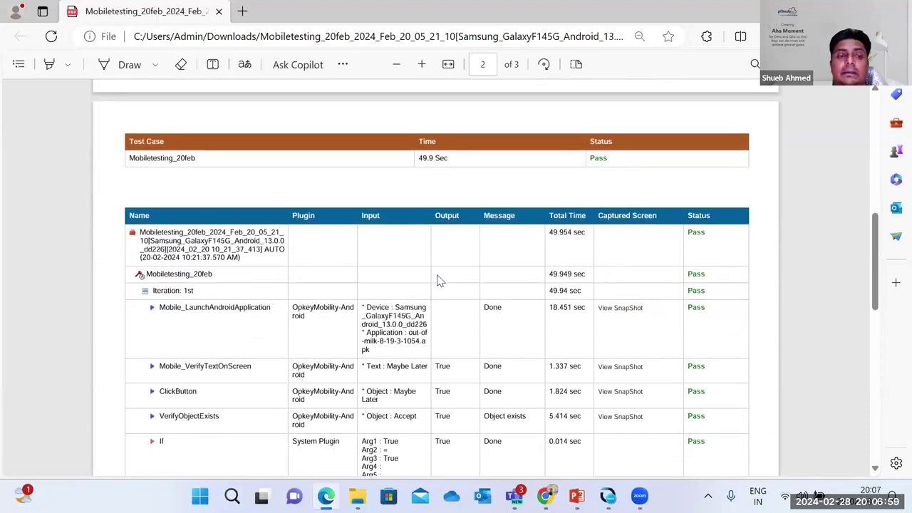
pyautogui.scroll(-1, 440, 280)
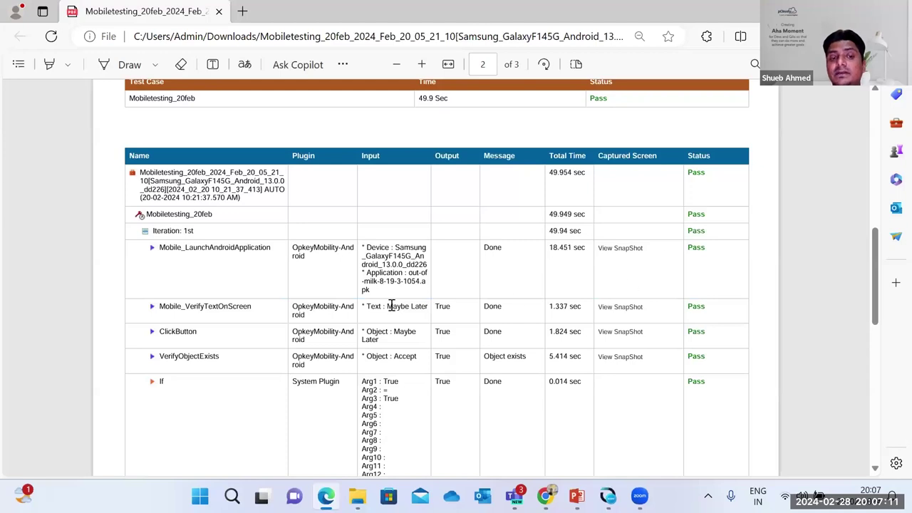
pyautogui.scroll(-1, 284, 332)
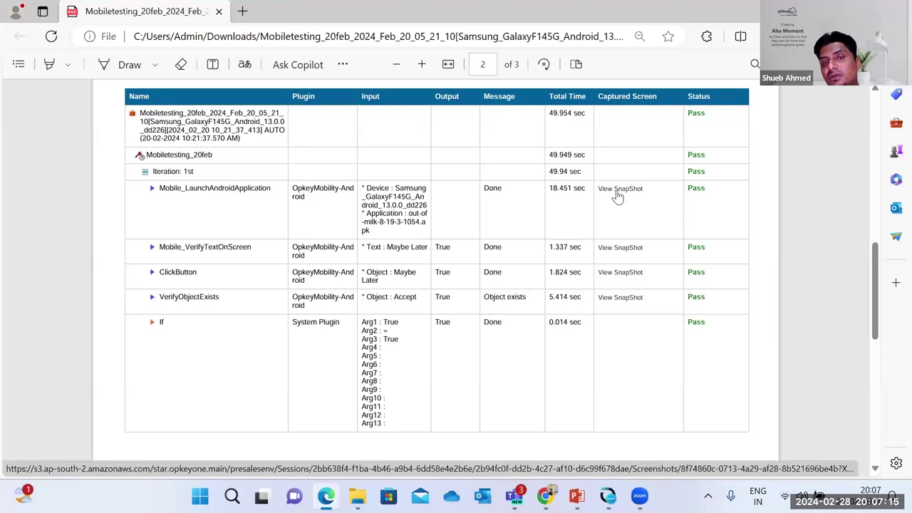
pyautogui.scroll(-7, 491, 313)
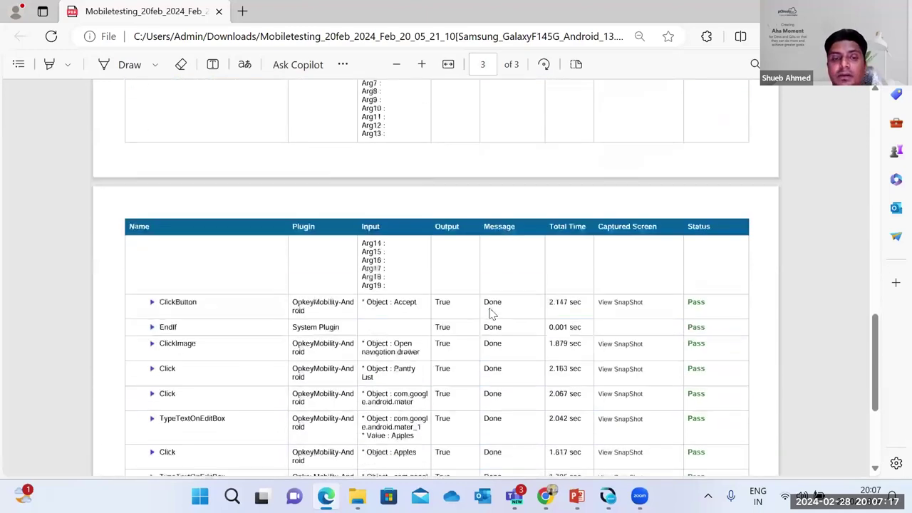
pyautogui.scroll(-2, 490, 313)
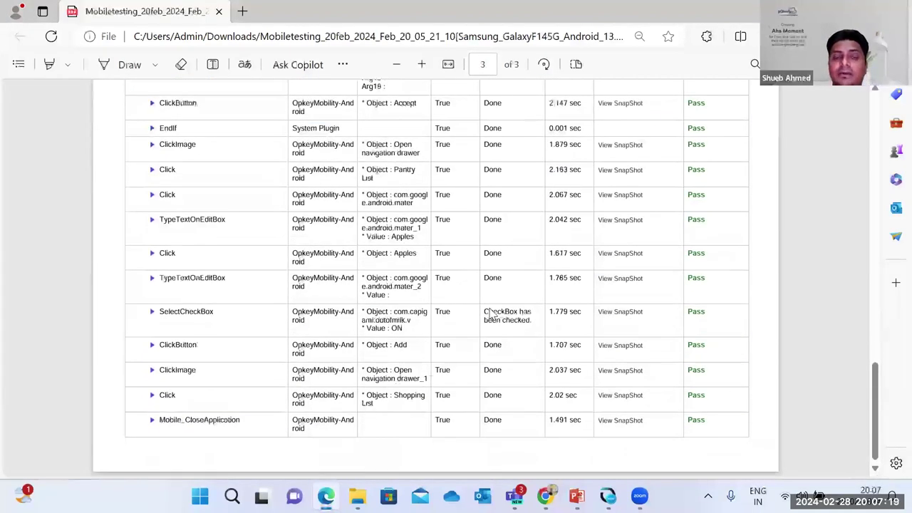
pyautogui.scroll(15, 490, 313)
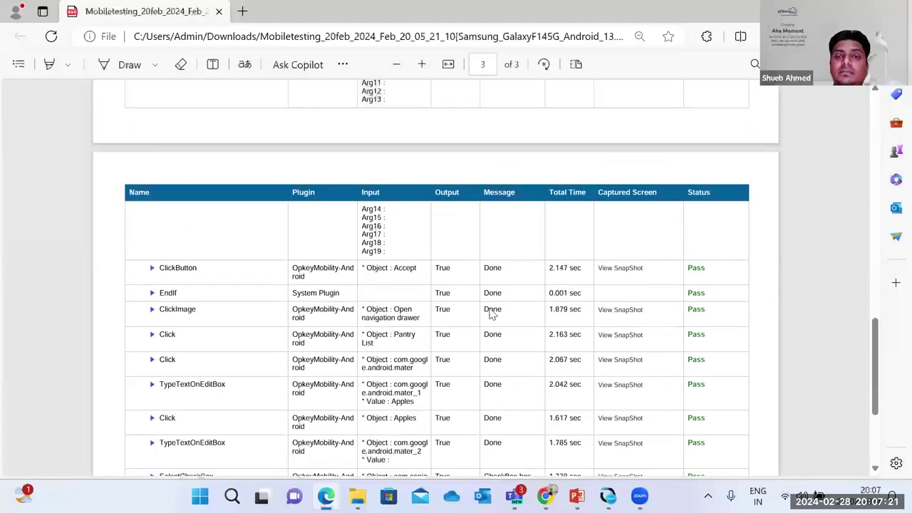
pyautogui.scroll(5, 490, 313)
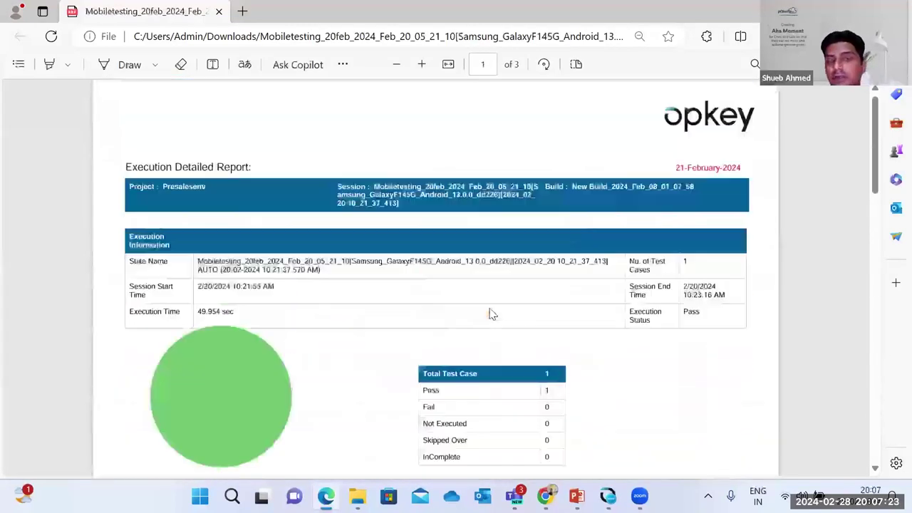
pyautogui.scroll(-3, 490, 313)
pyautogui.scroll(-6, 490, 314)
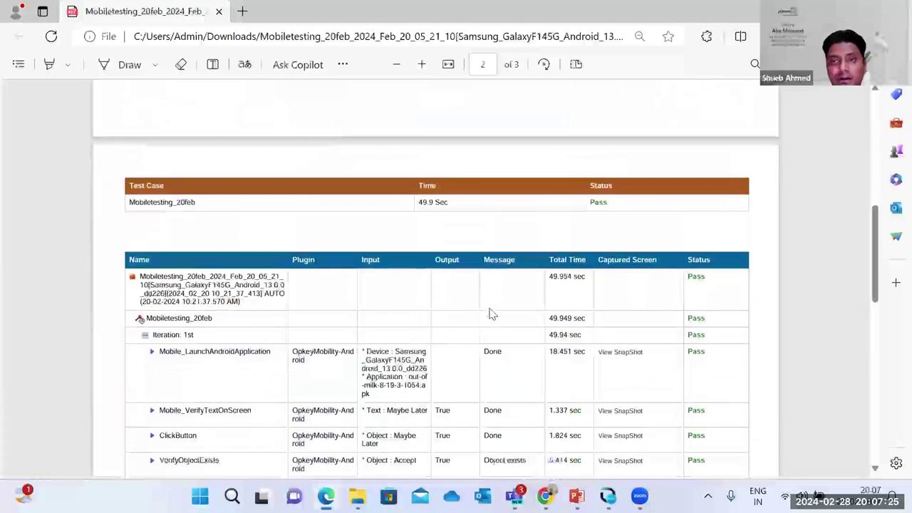
pyautogui.hotkey('alt', 'Tab')
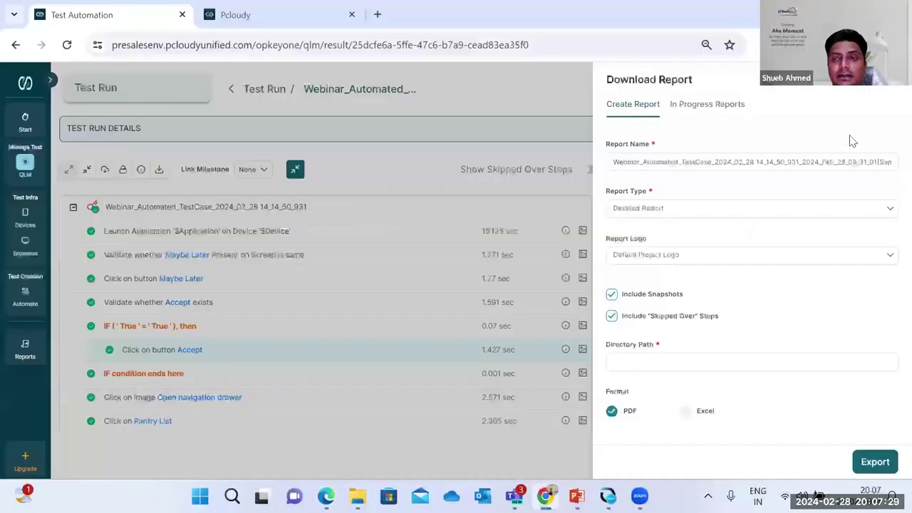
# Close the report download form and open the TC_Apply for Credit Card test case from the ADCB Website folder of the automation tests.
pyautogui.click(889, 80)
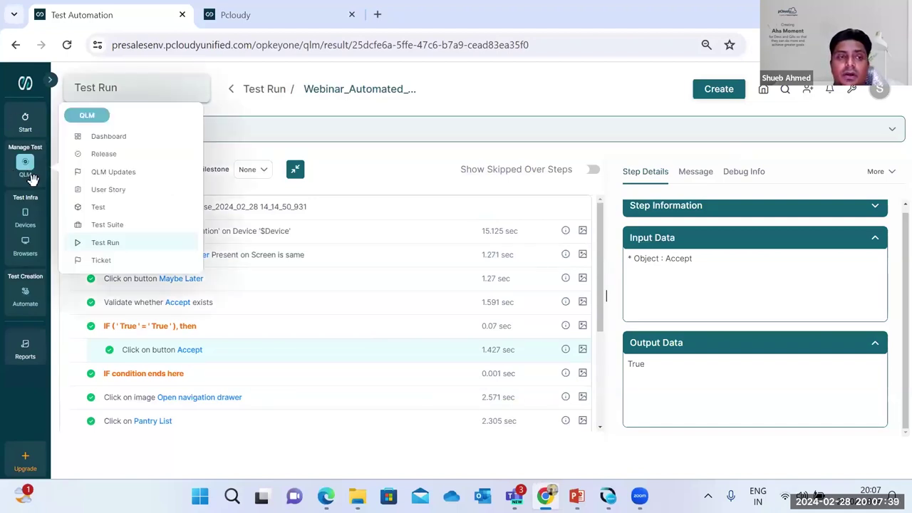
pyautogui.moveTo(27, 293)
pyautogui.click(79, 263)
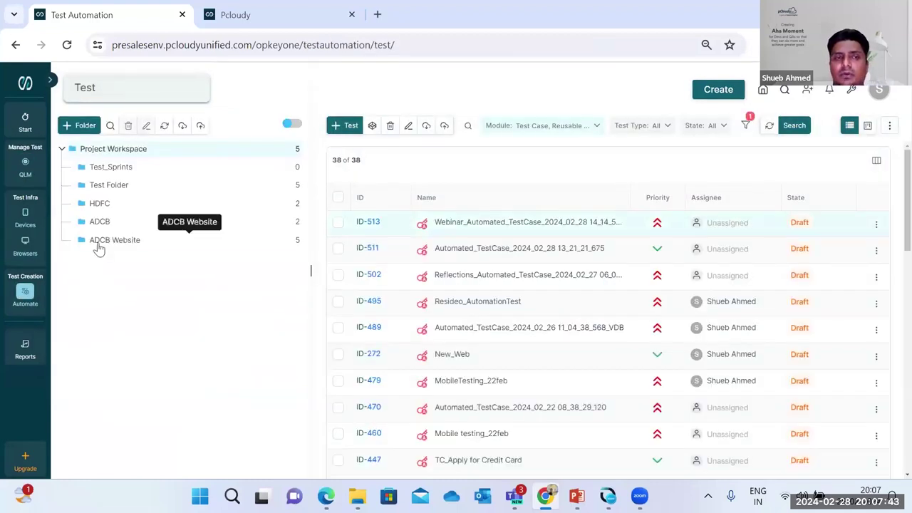
pyautogui.click(98, 241)
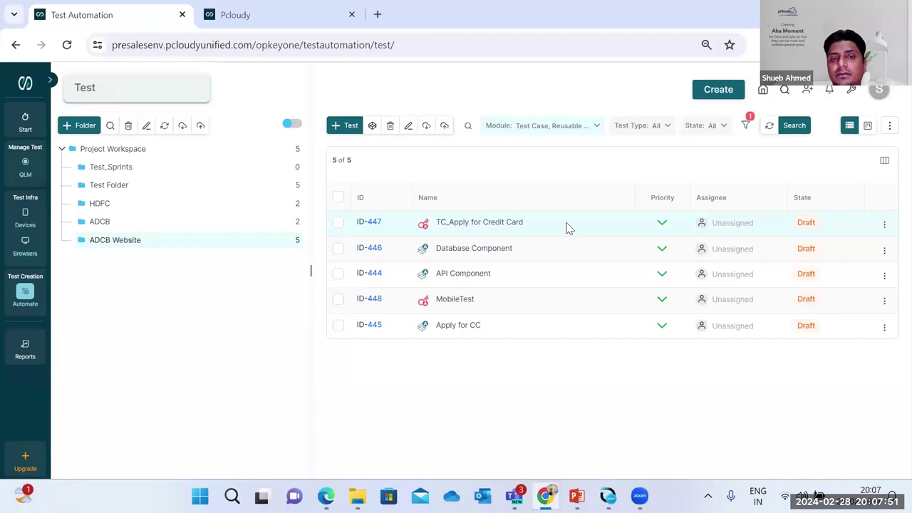
pyautogui.click(568, 226)
pyautogui.click(507, 221)
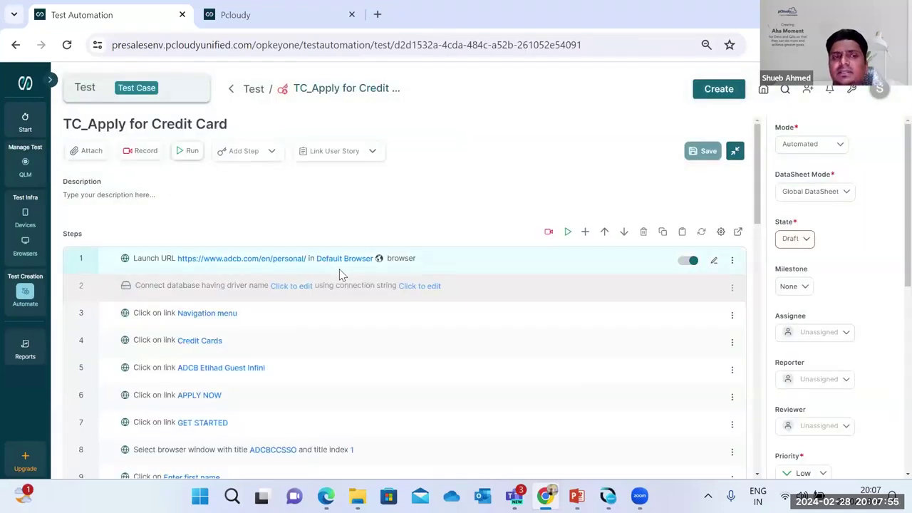
# View the available recorders and the Web recorder's URL field for this test case, and cancel without recording.
pyautogui.click(145, 150)
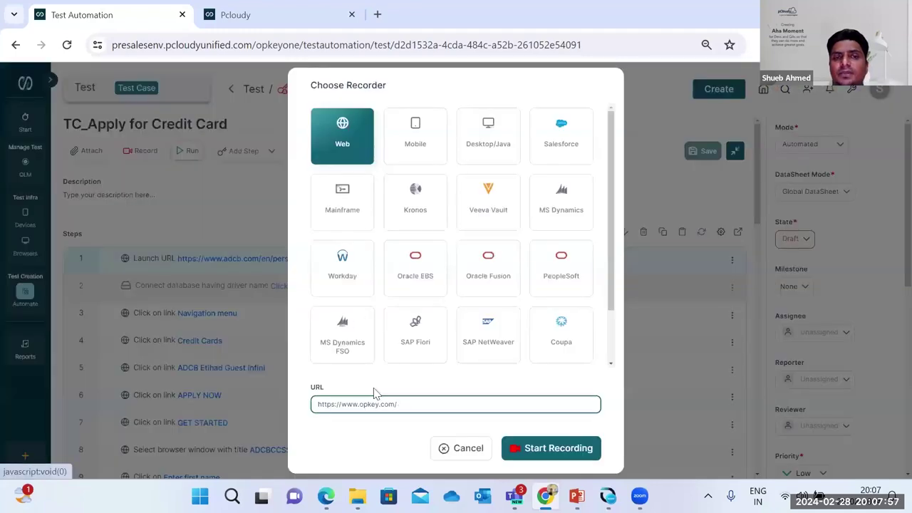
pyautogui.tripleClick(409, 405)
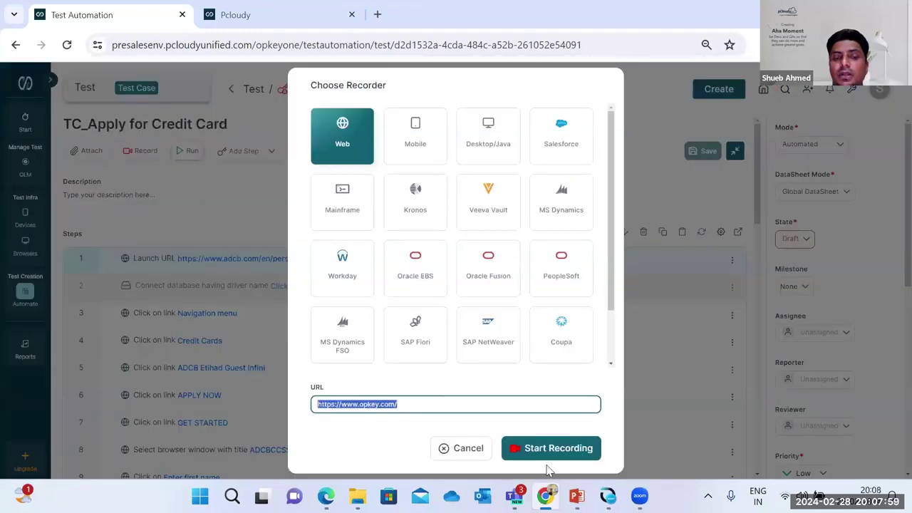
pyautogui.click(473, 456)
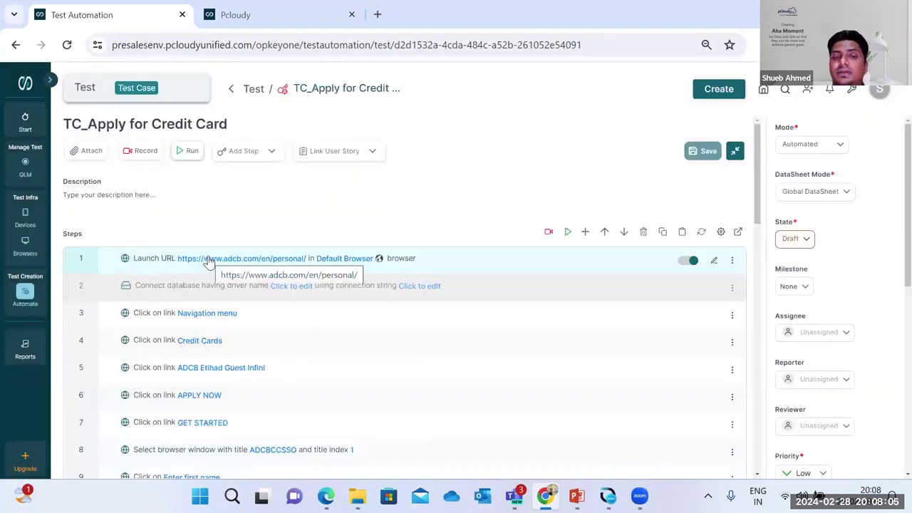
# Review the credit card test case's steps through the email validation condition, expanding the API Component to inspect its sub-steps and collapsing it again.
pyautogui.scroll(-1, 208, 262)
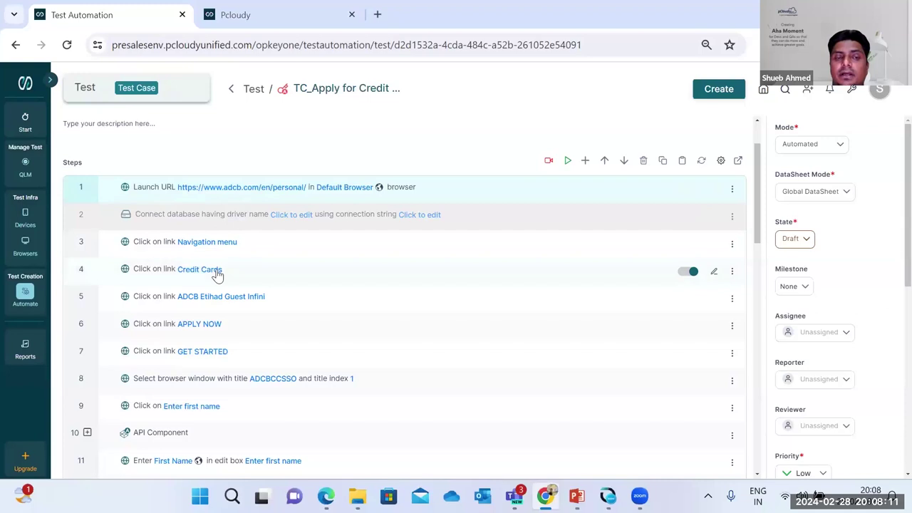
pyautogui.scroll(-1, 237, 331)
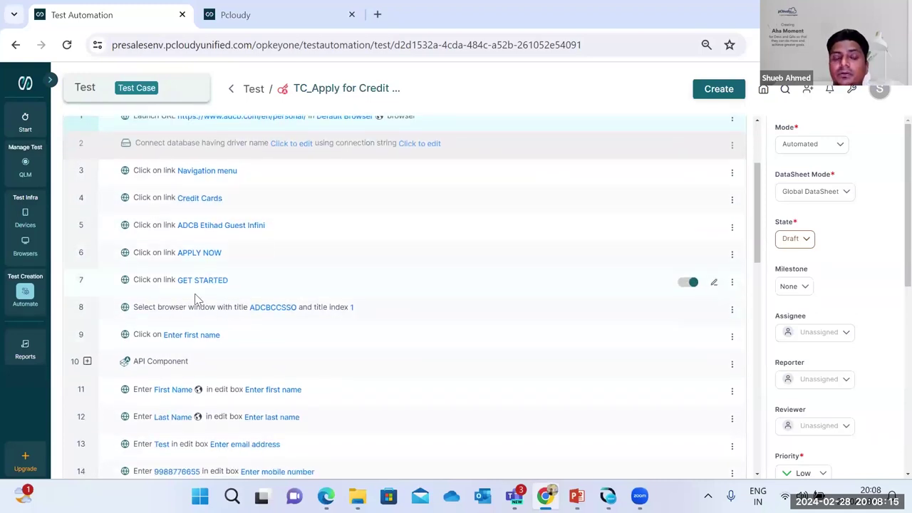
pyautogui.scroll(-1, 253, 341)
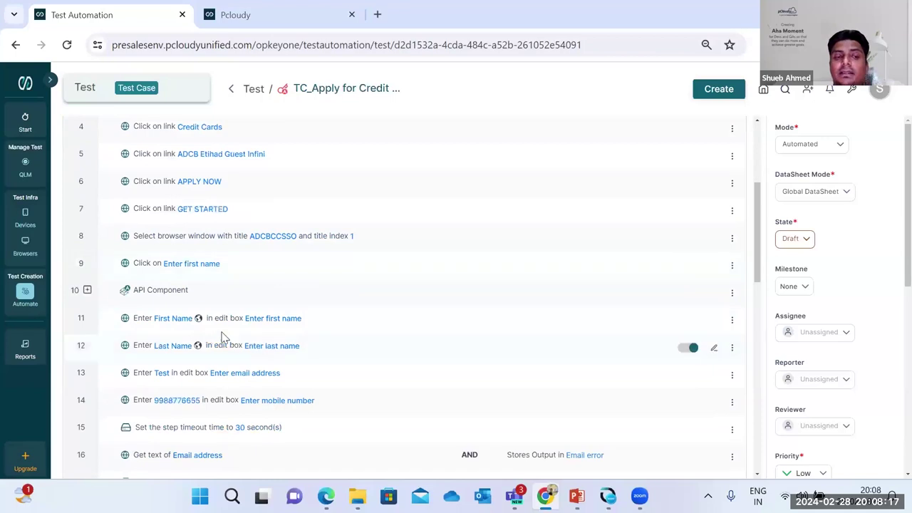
pyautogui.scroll(-1, 179, 337)
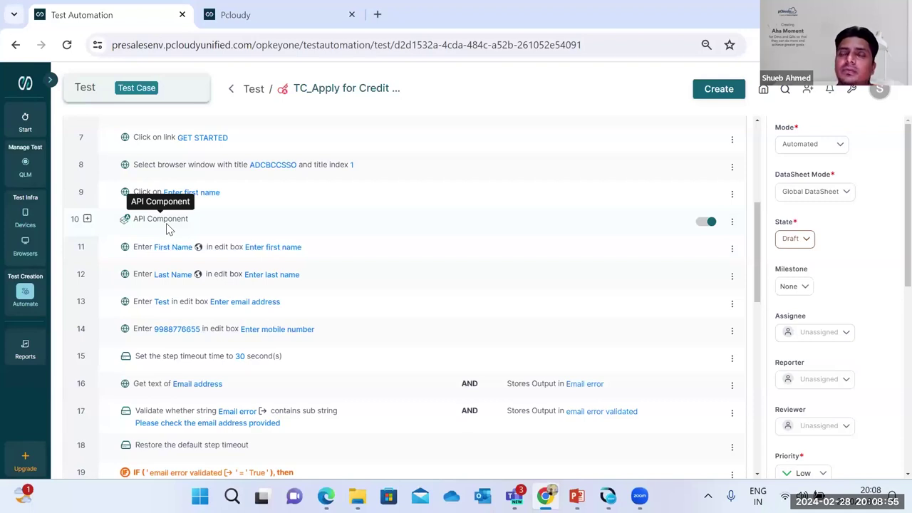
pyautogui.click(87, 221)
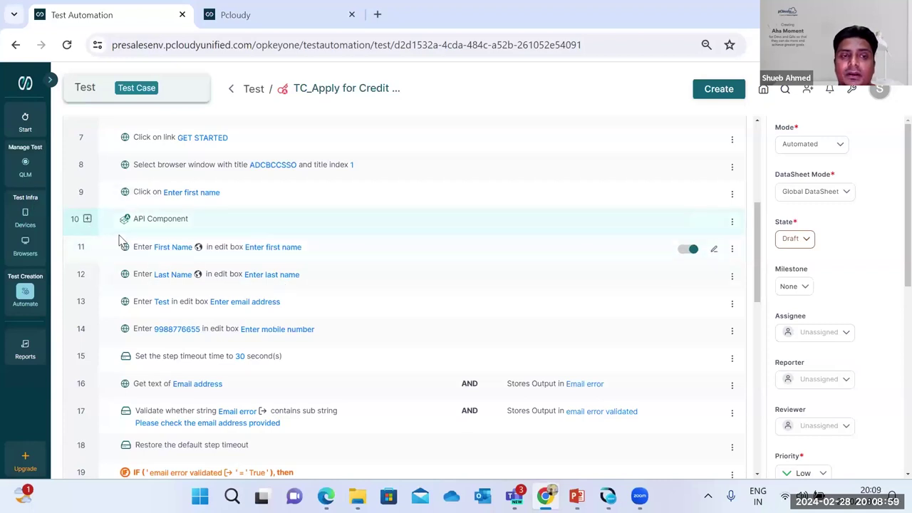
pyautogui.click(87, 219)
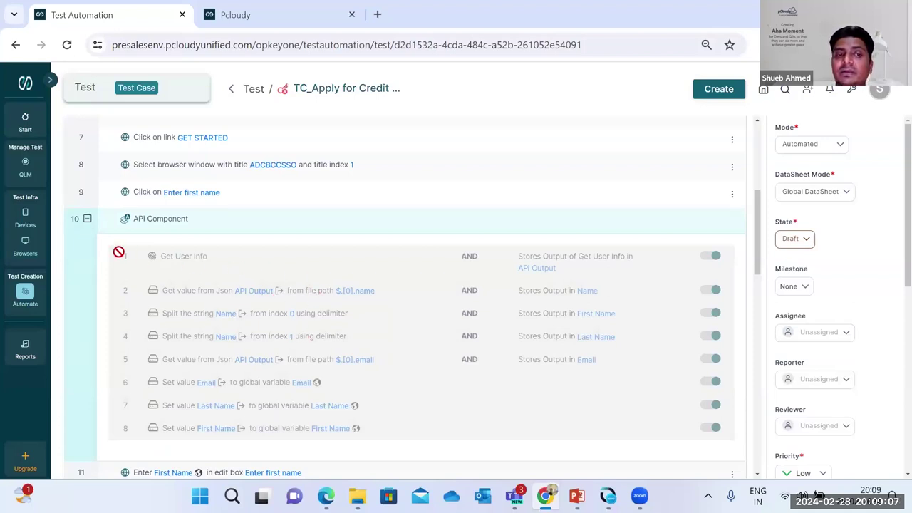
pyautogui.click(87, 220)
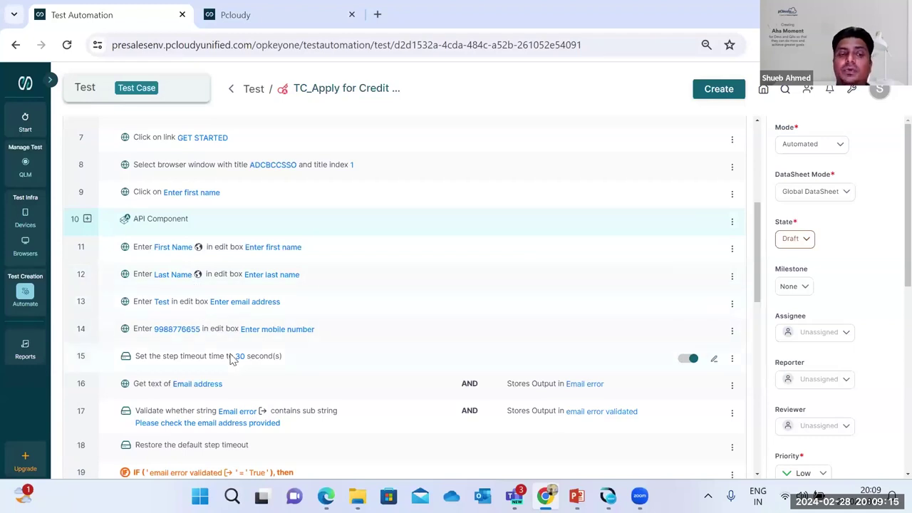
pyautogui.scroll(-2, 231, 358)
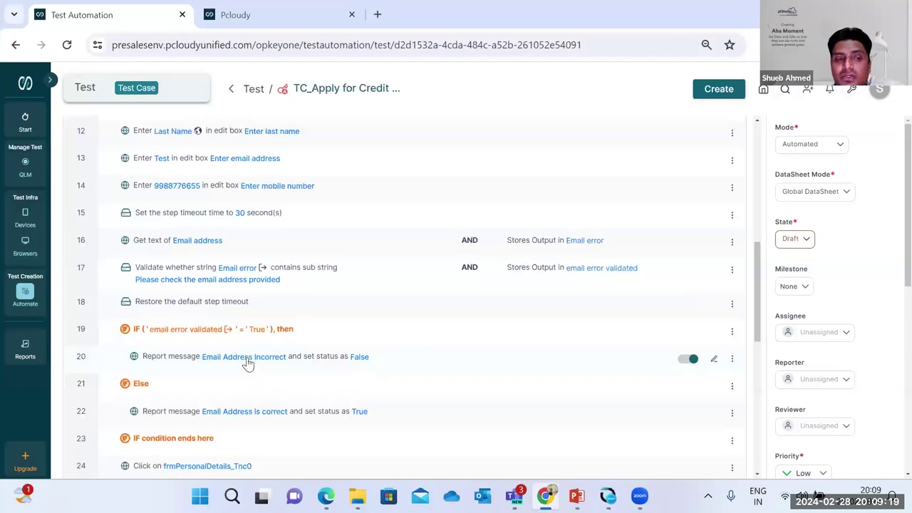
# Review the credit card test case's steps around the email validation condition and return to the start of its step list.
pyautogui.scroll(-3, 247, 363)
pyautogui.scroll(3, 248, 364)
pyautogui.scroll(6, 247, 363)
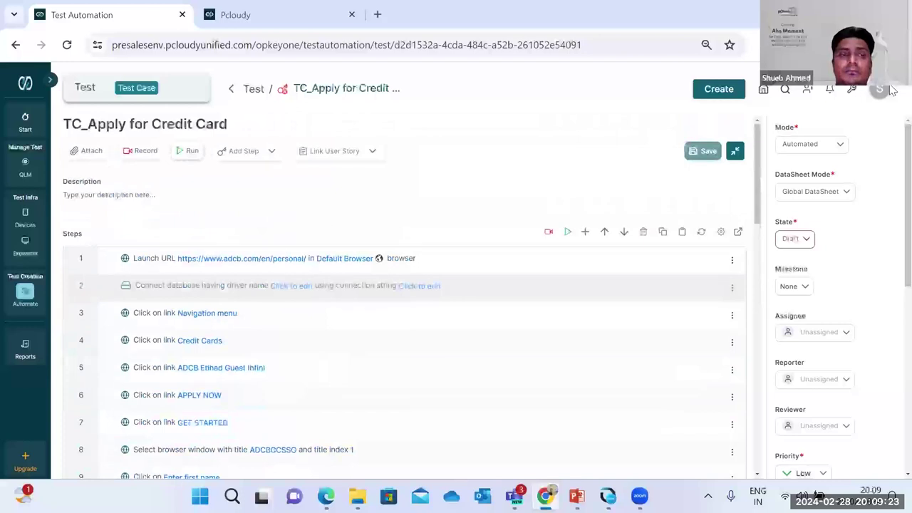
# Return to the test list, open the Login to LMS reusable component and review its login steps.
pyautogui.click(23, 52)
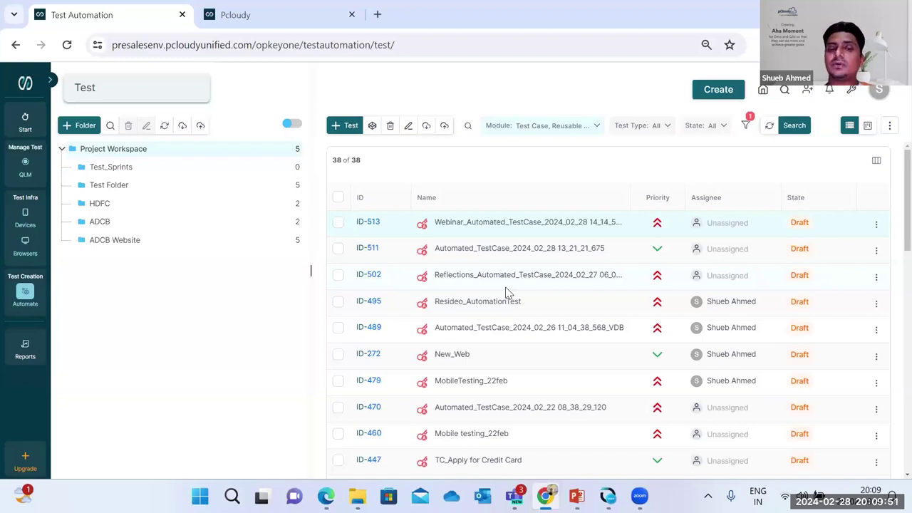
pyautogui.scroll(-6, 508, 292)
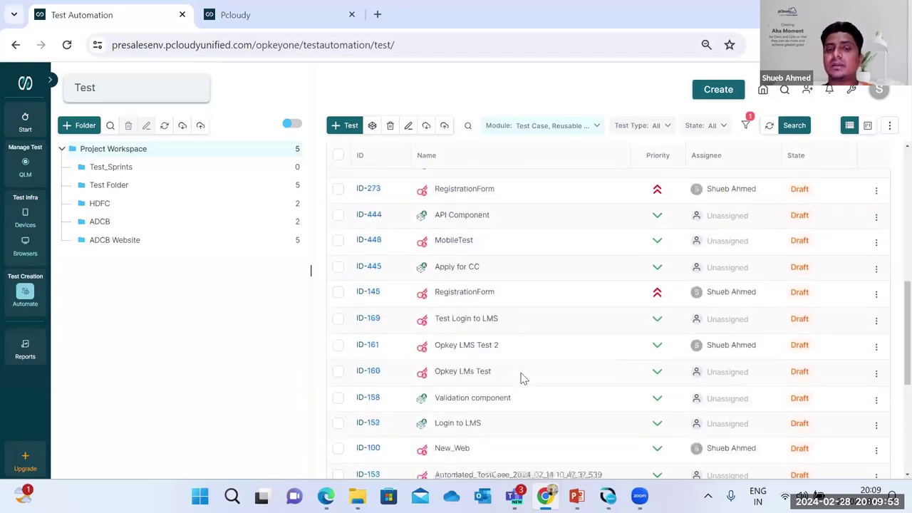
pyautogui.scroll(-1, 520, 377)
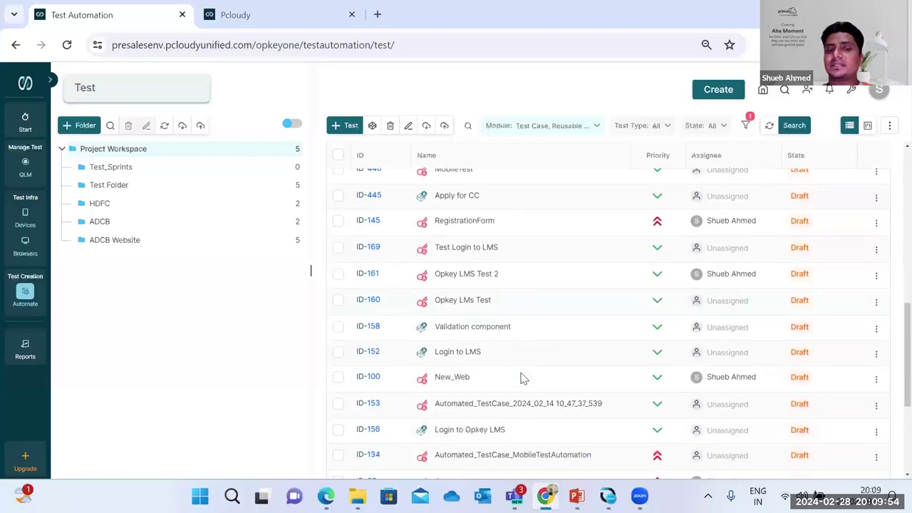
pyautogui.click(389, 360)
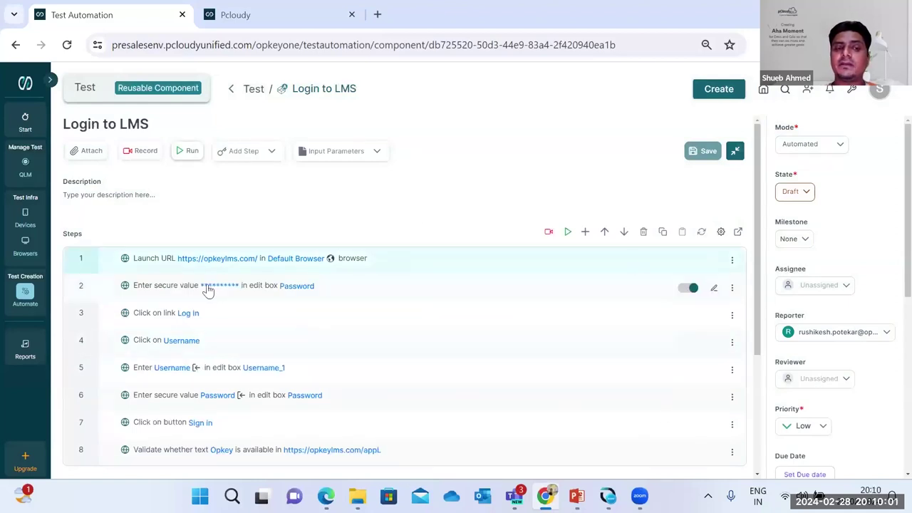
pyautogui.scroll(-1, 279, 327)
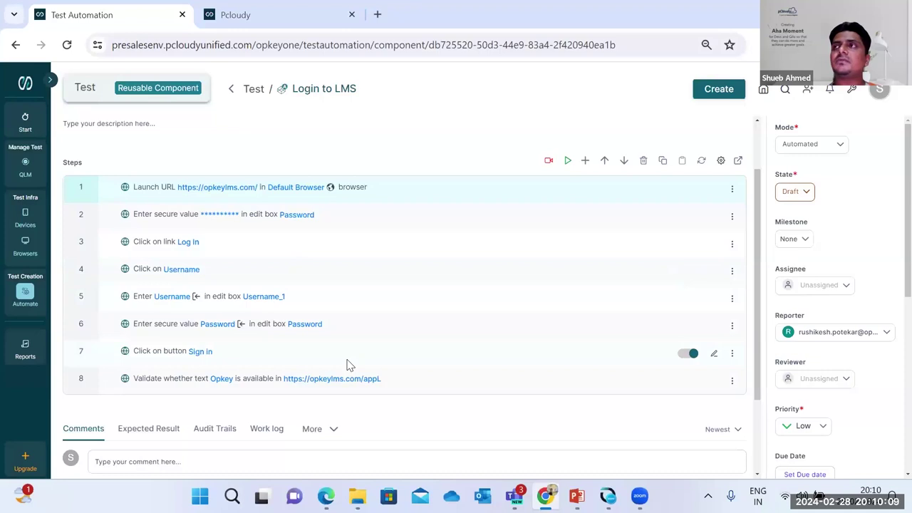
# Go back to the test list and open the Database Component to view its database connection and query steps.
pyautogui.click(16, 46)
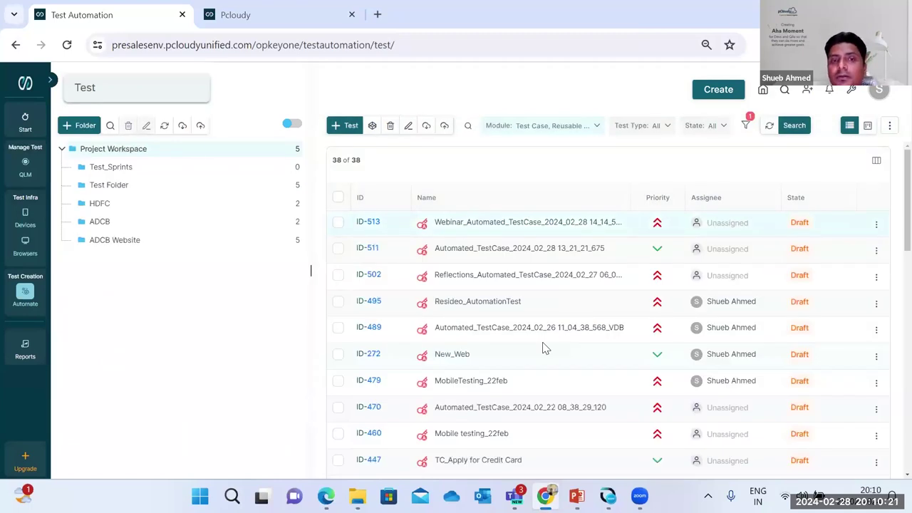
pyautogui.scroll(-2, 484, 310)
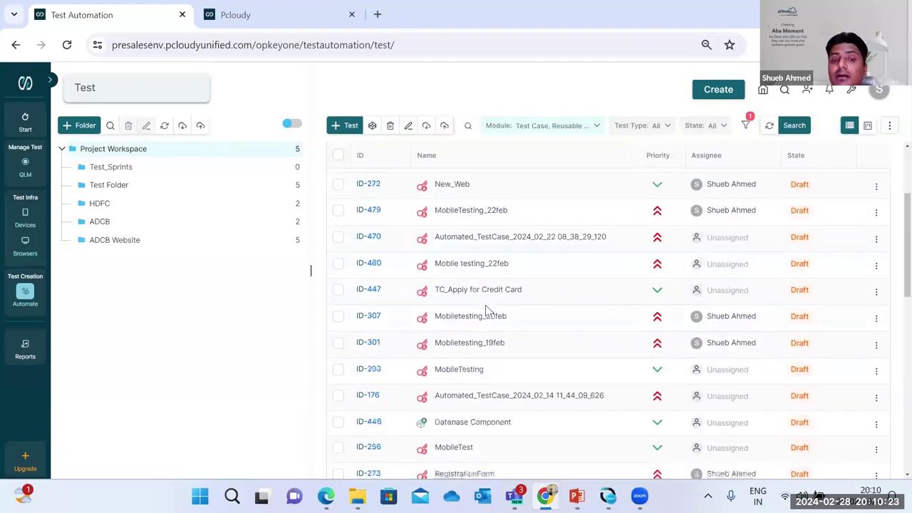
pyautogui.scroll(-1, 487, 310)
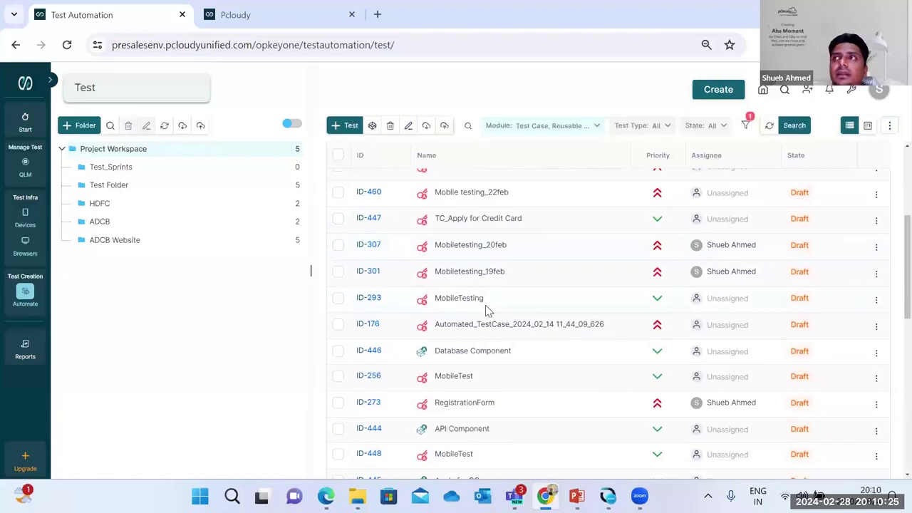
pyautogui.doubleClick(487, 356)
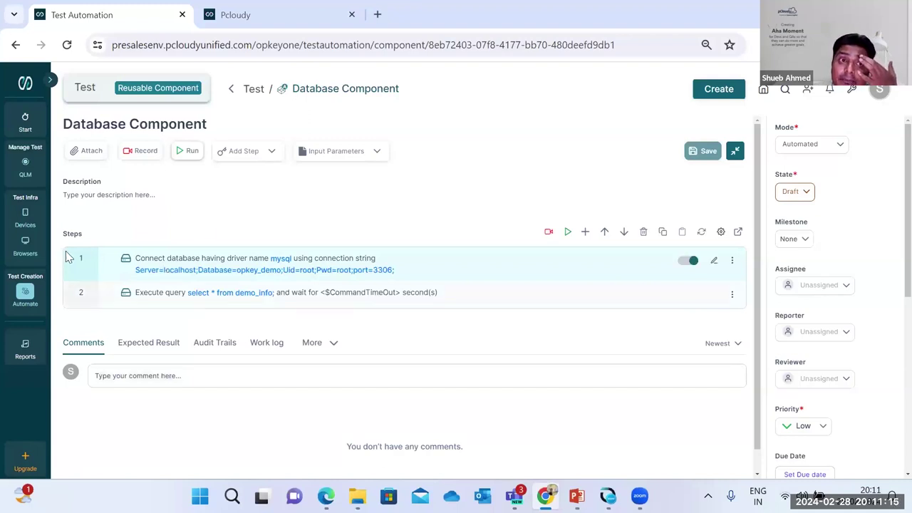
# Return to the test list and reopen TC_Apply for Credit Card from the ADCB Website folder.
pyautogui.click(16, 45)
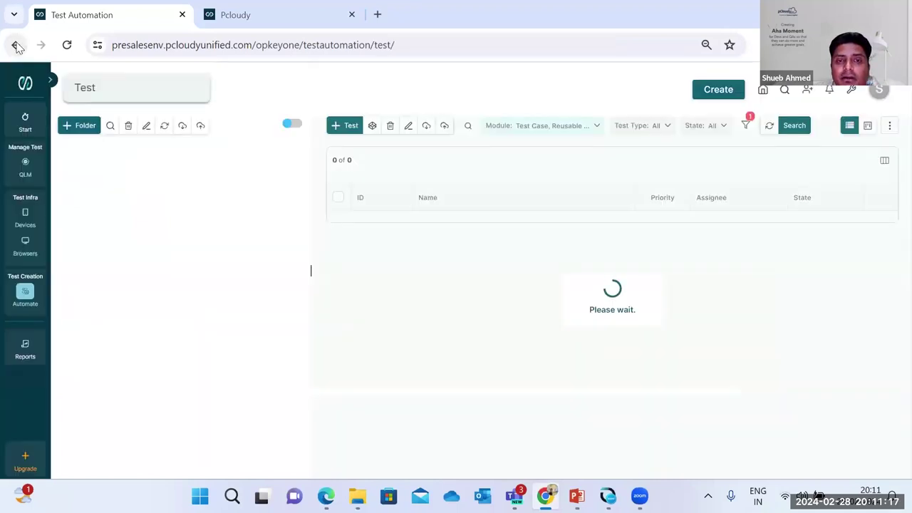
pyautogui.doubleClick(115, 240)
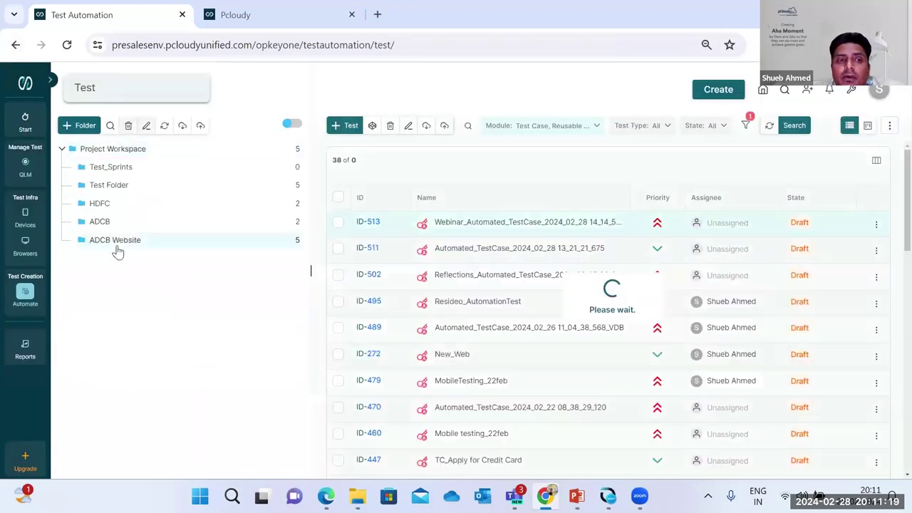
pyautogui.doubleClick(557, 234)
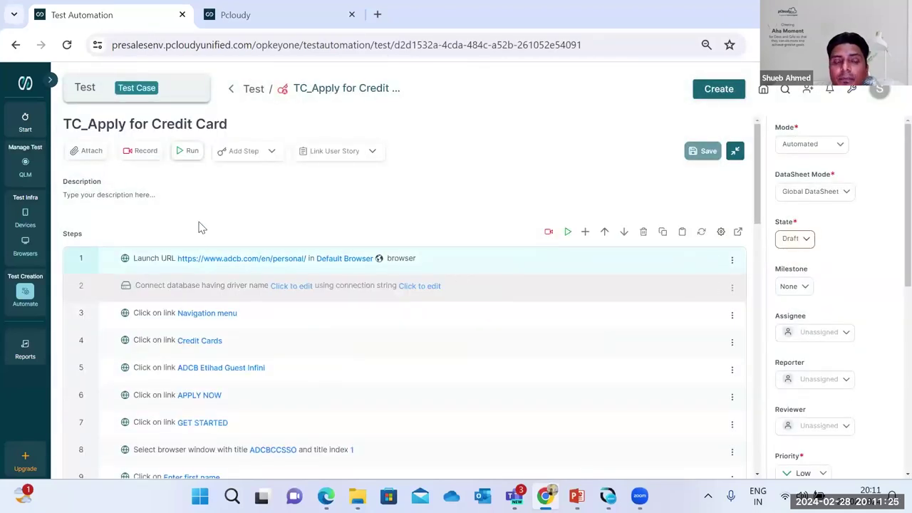
# Start a cloud browser run of the credit card test case on Windows 10 with Chrome 121 and acknowledge the queued run.
pyautogui.click(188, 154)
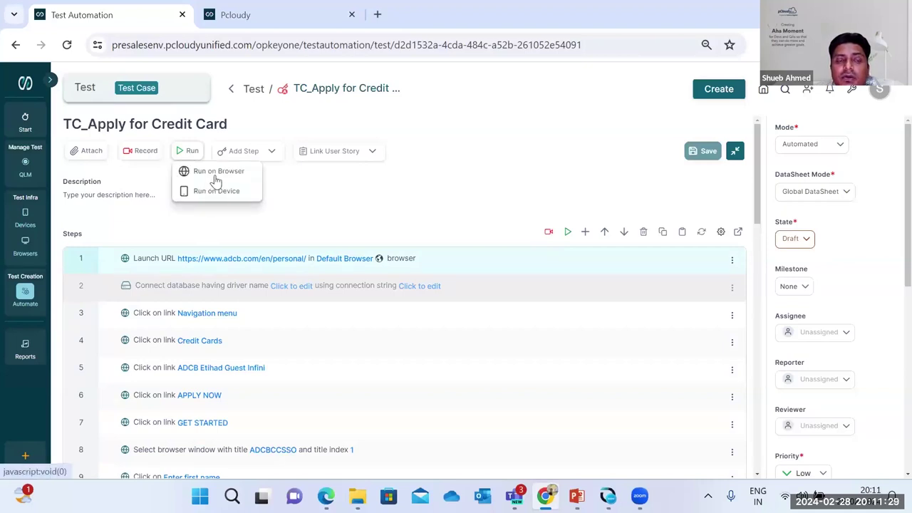
pyautogui.click(216, 176)
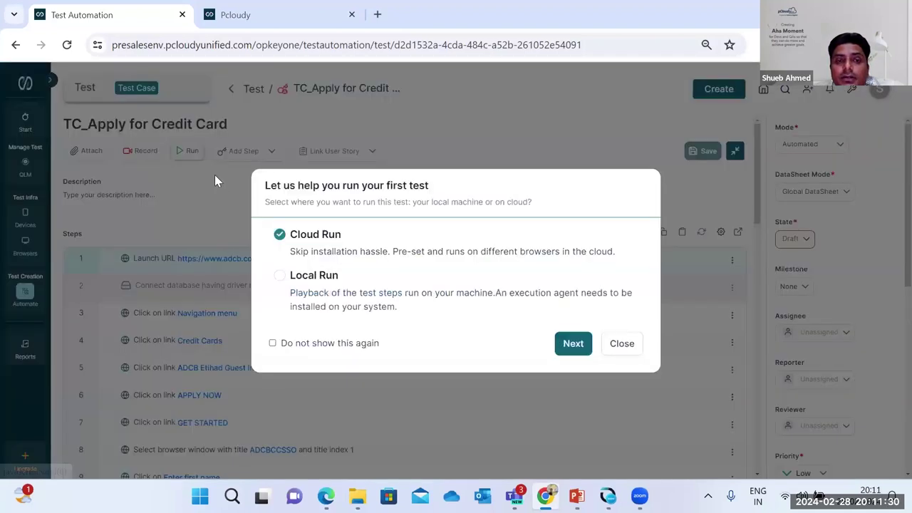
pyautogui.click(573, 344)
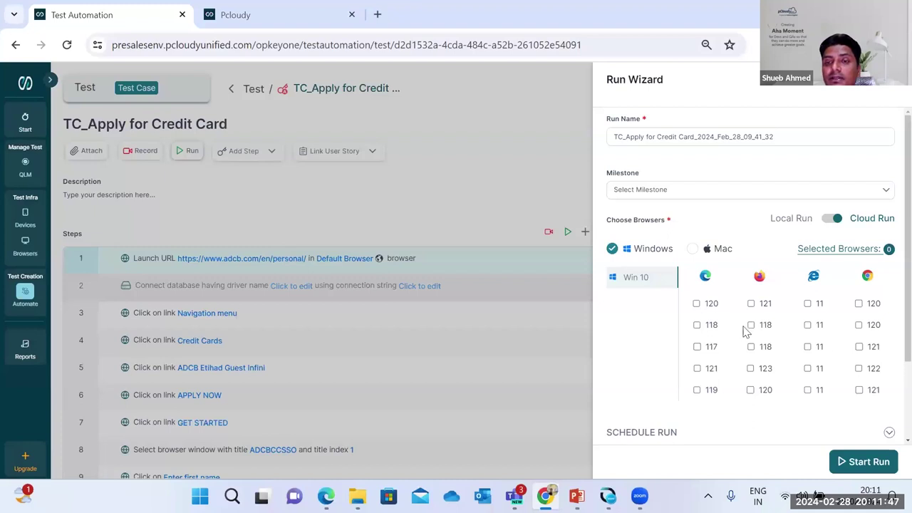
pyautogui.click(859, 347)
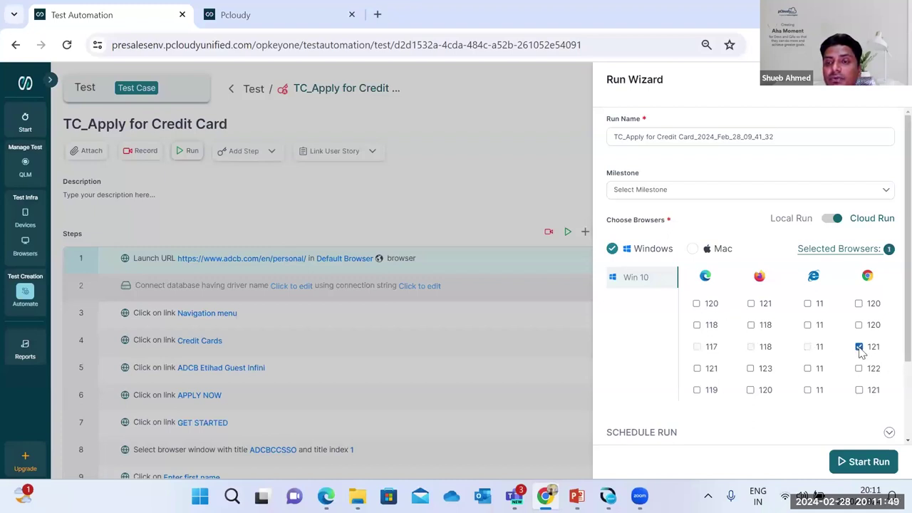
pyautogui.scroll(-3, 731, 407)
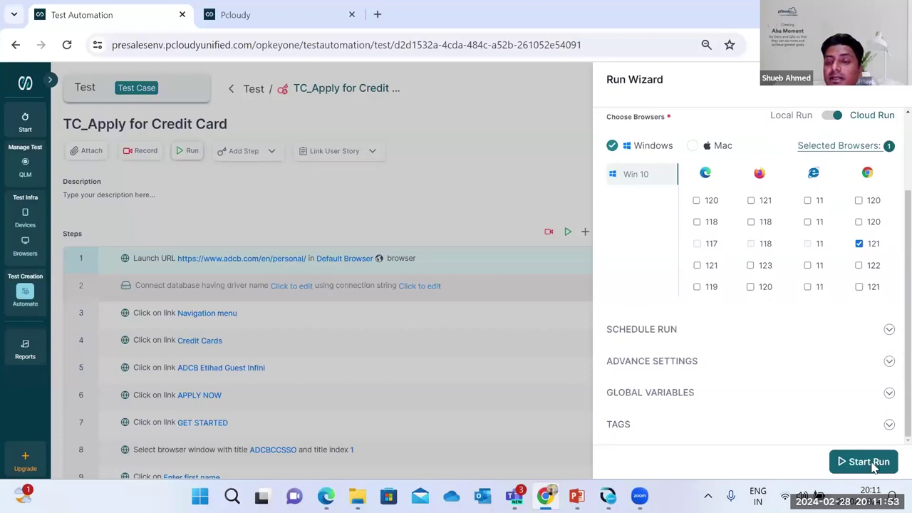
pyautogui.click(870, 463)
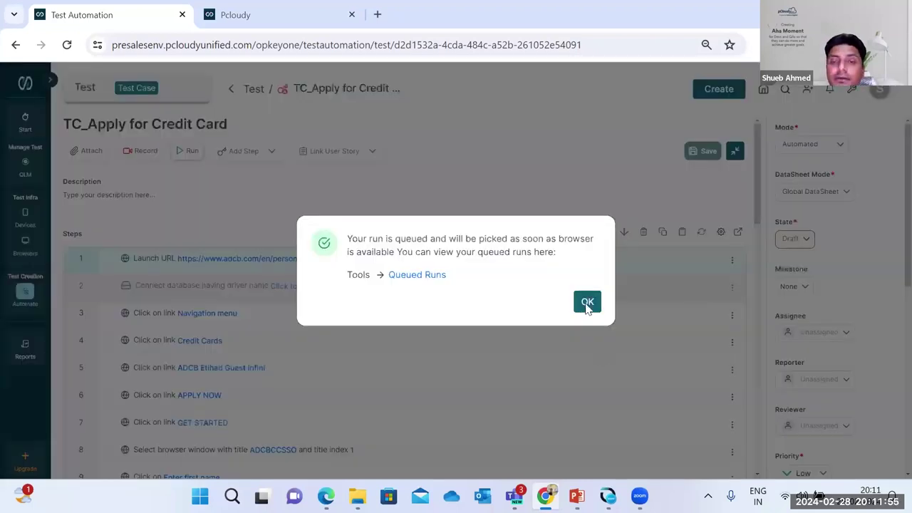
pyautogui.click(587, 303)
# Refresh the active browser sessions list and open the live Windows_10_chrome_121 session to watch the run.
pyautogui.moveTo(24, 285)
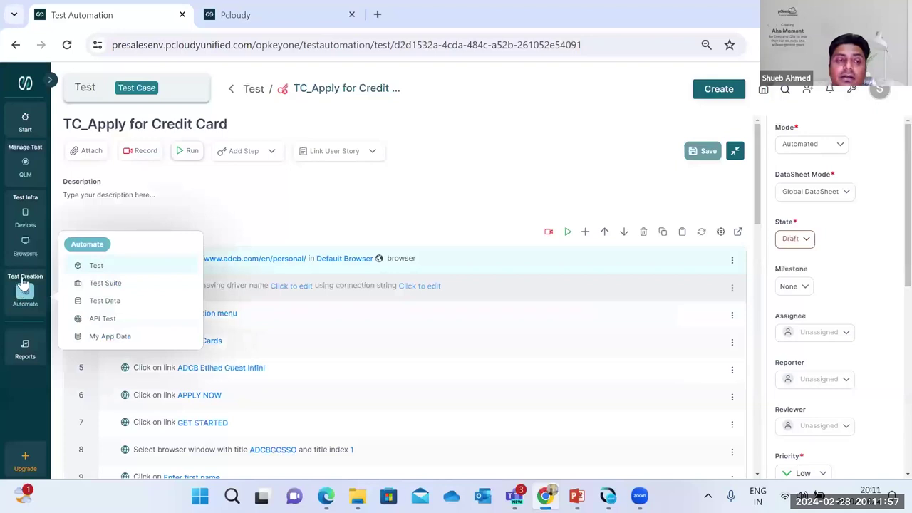
pyautogui.moveTo(23, 249)
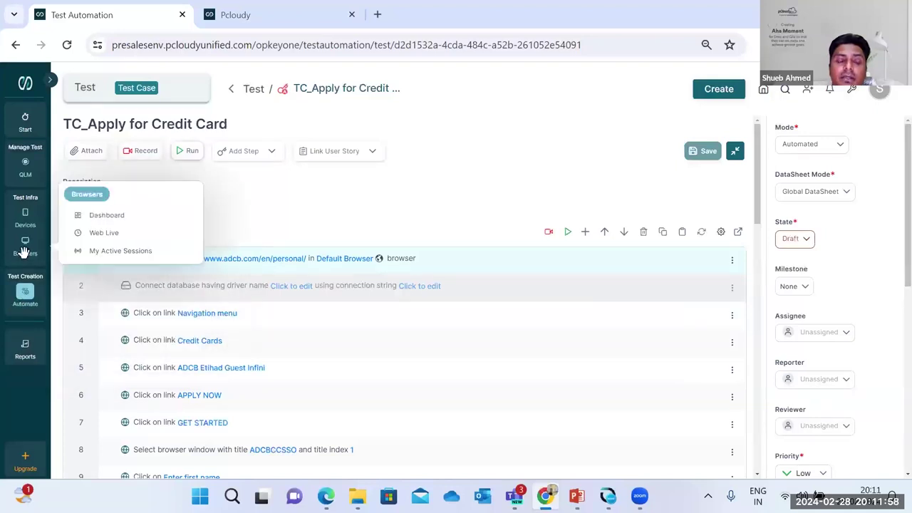
pyautogui.click(106, 253)
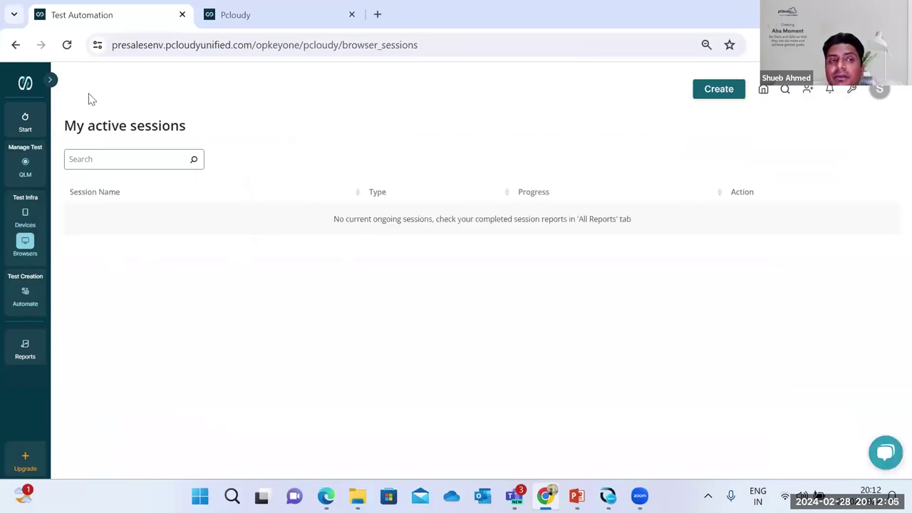
pyautogui.click(67, 45)
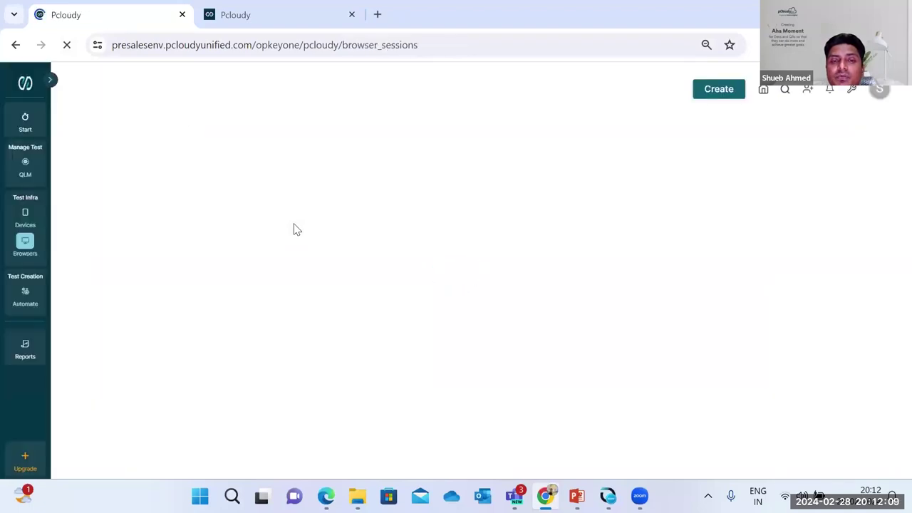
pyautogui.moveTo(23, 172)
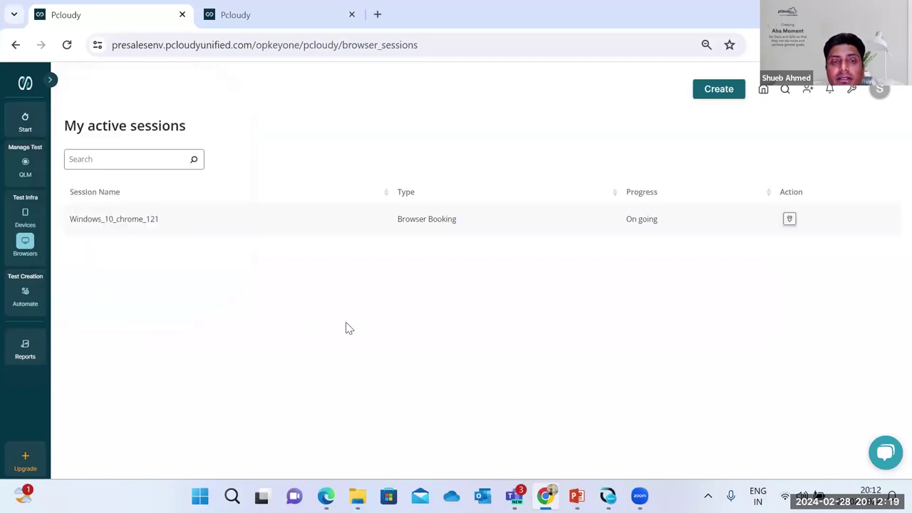
pyautogui.click(789, 219)
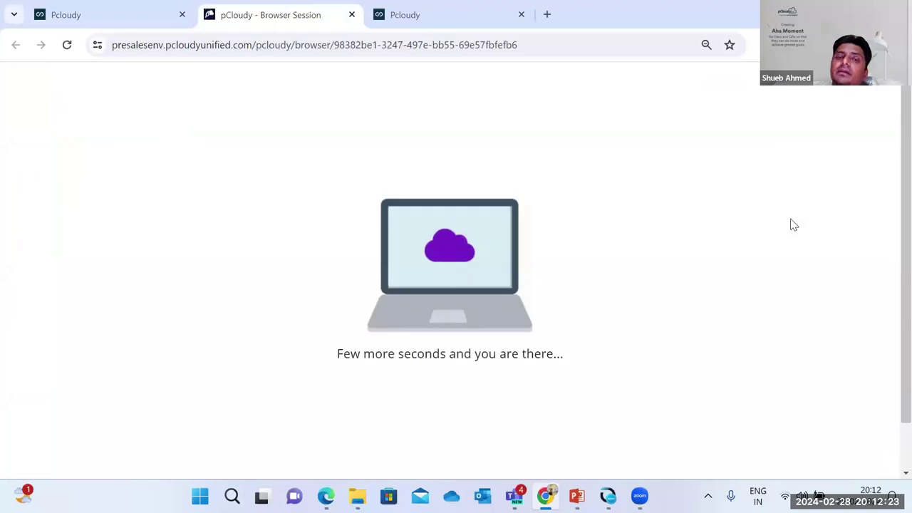
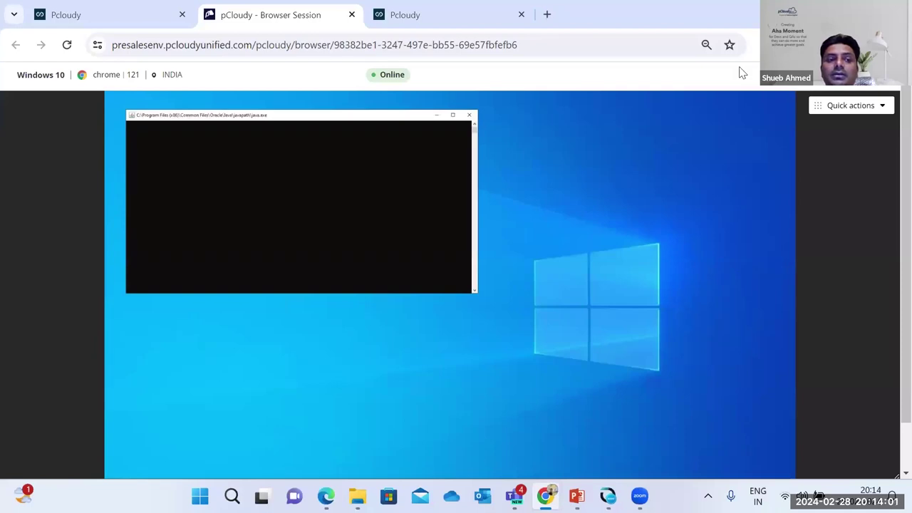
# Return to the active sessions tab, check the QLM test runs, and open the TC_Apply for Credit Card run from the Test Runs report.
pyautogui.click(38, 24)
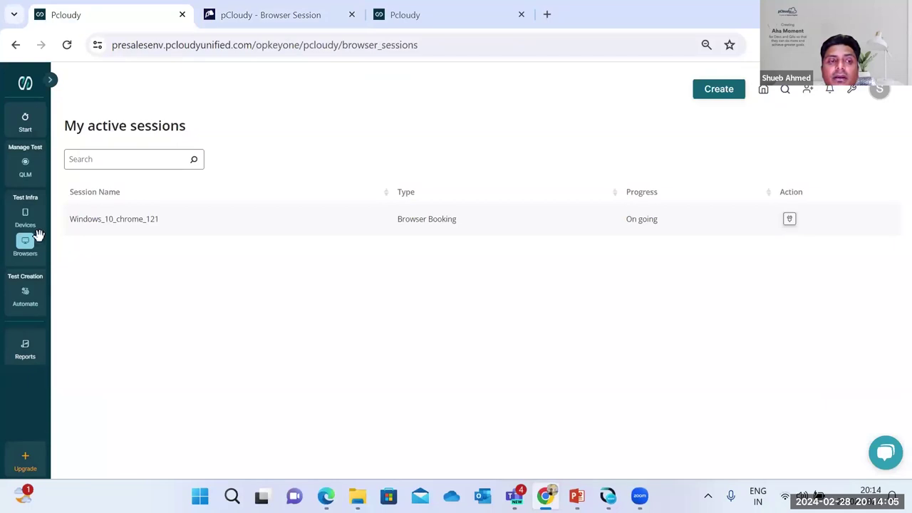
pyautogui.moveTo(19, 148)
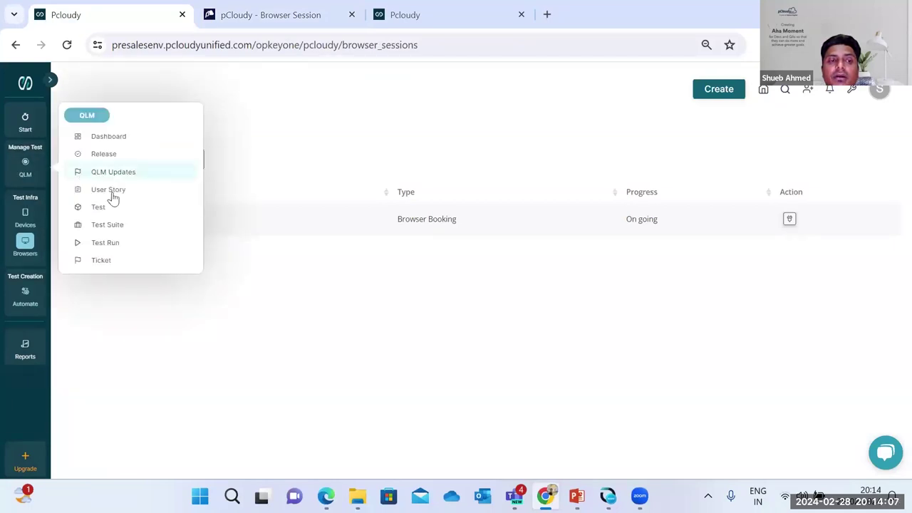
pyautogui.click(132, 245)
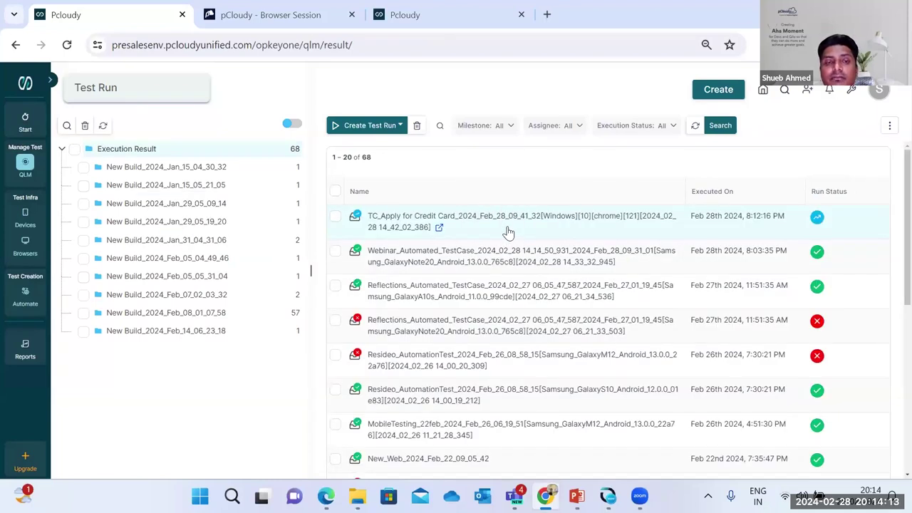
pyautogui.moveTo(25, 351)
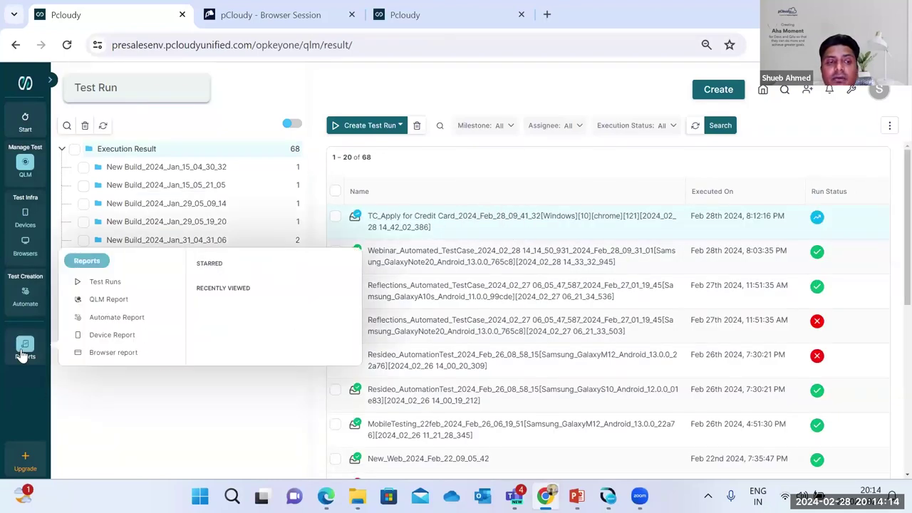
pyautogui.click(119, 288)
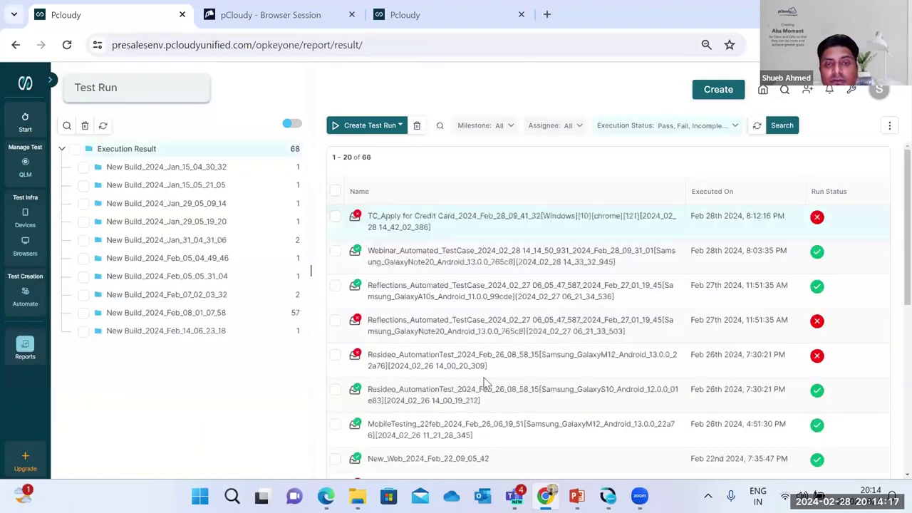
pyautogui.click(562, 232)
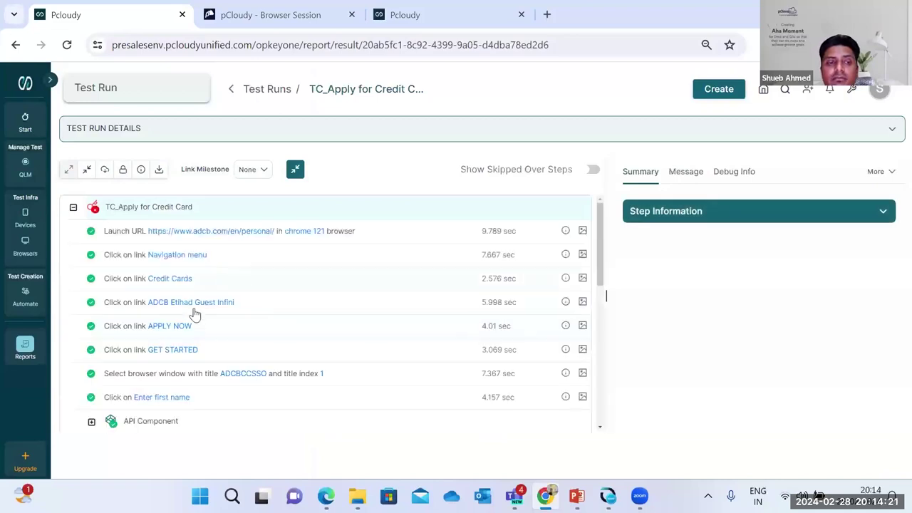
# Examine the step-by-step results of the credit card run, including the API Component and the email validation condition.
pyautogui.scroll(-6, 322, 281)
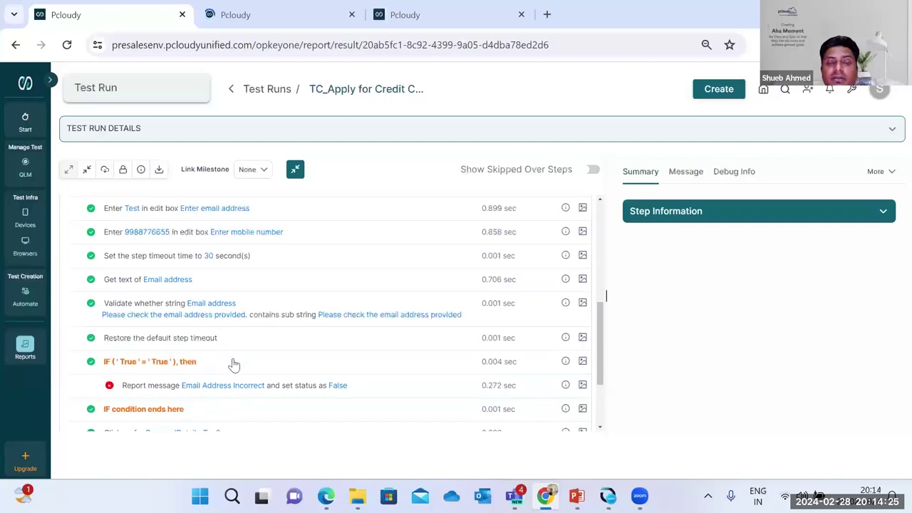
pyautogui.scroll(6, 246, 354)
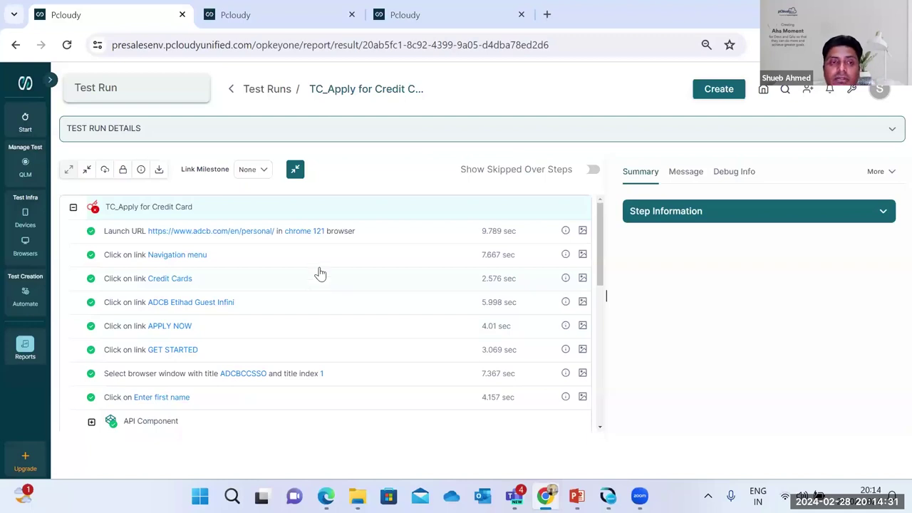
pyautogui.scroll(-3, 499, 335)
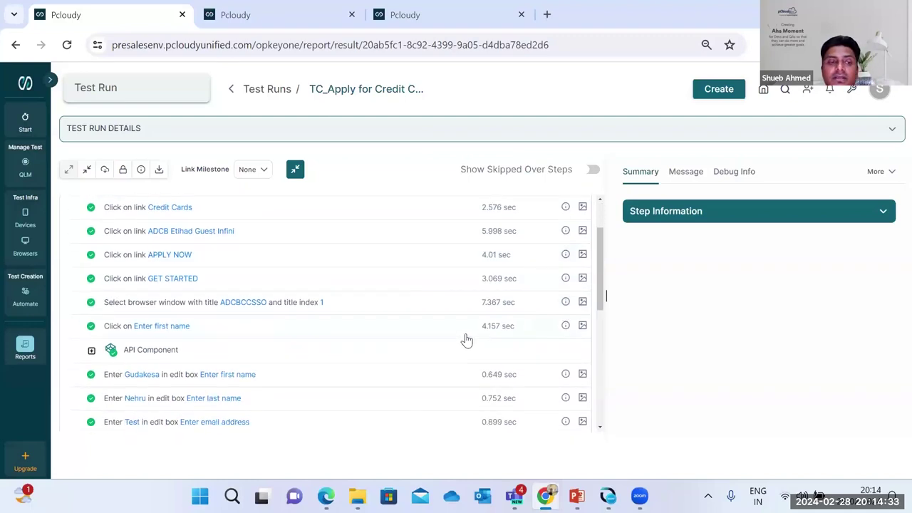
# Expand the API Component in the credit card run and examine the output data of its Get User Info step.
pyautogui.click(92, 280)
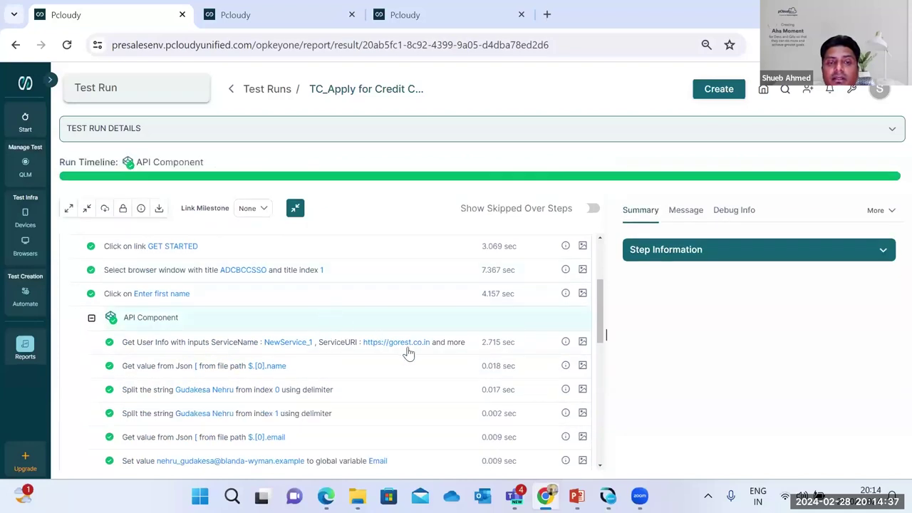
pyautogui.click(484, 349)
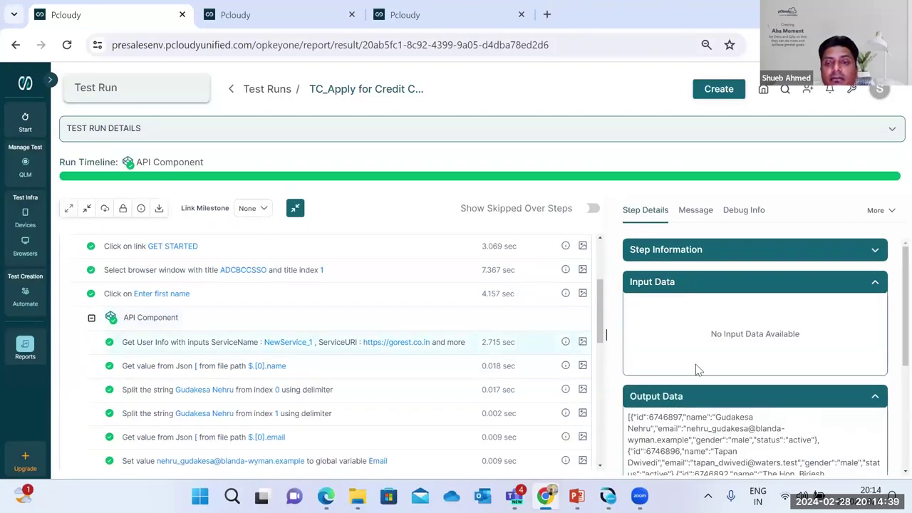
pyautogui.scroll(-2, 636, 382)
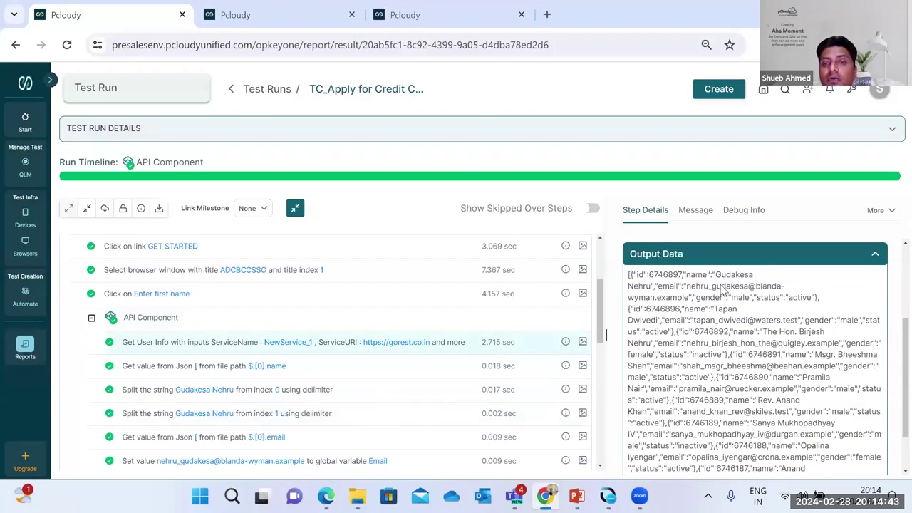
pyautogui.moveTo(713, 277); pyautogui.dragTo(732, 276)
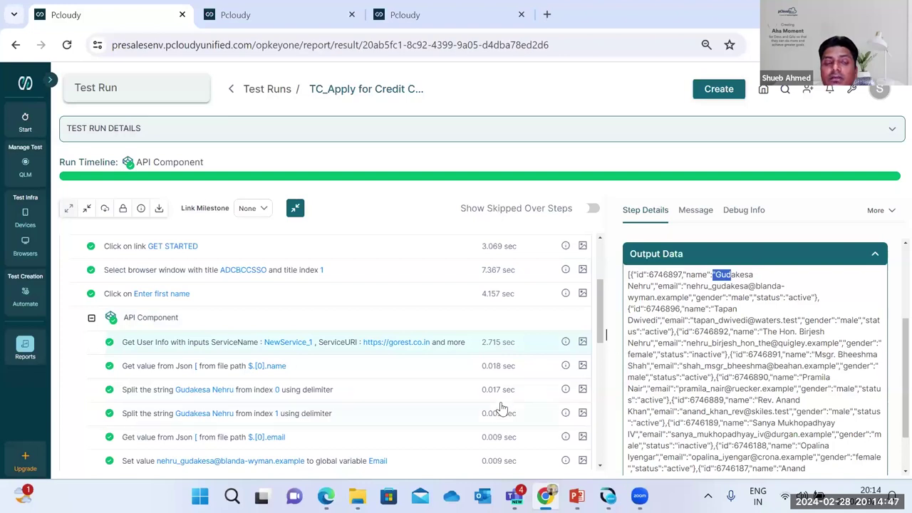
# Examine the failed Email Address Incorrect report step in the run results, including its input and output data and its screenshot.
pyautogui.scroll(-3, 503, 407)
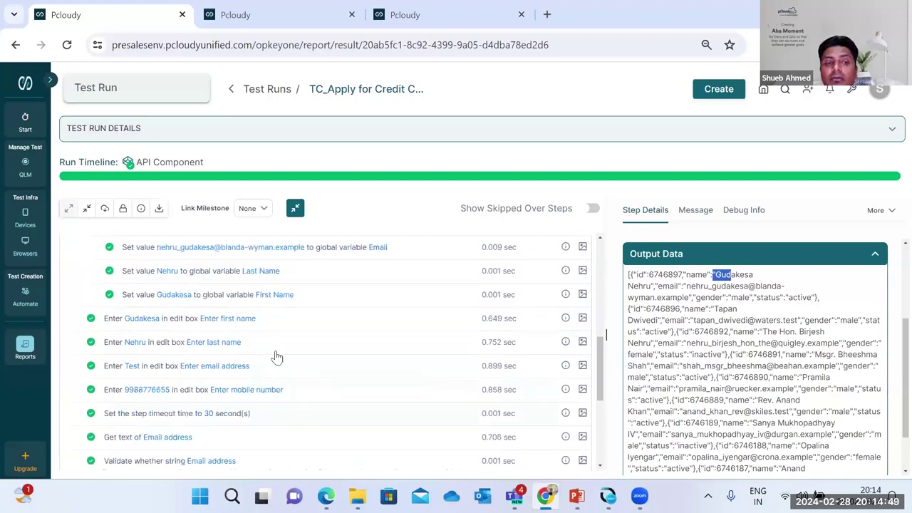
pyautogui.scroll(-3, 281, 347)
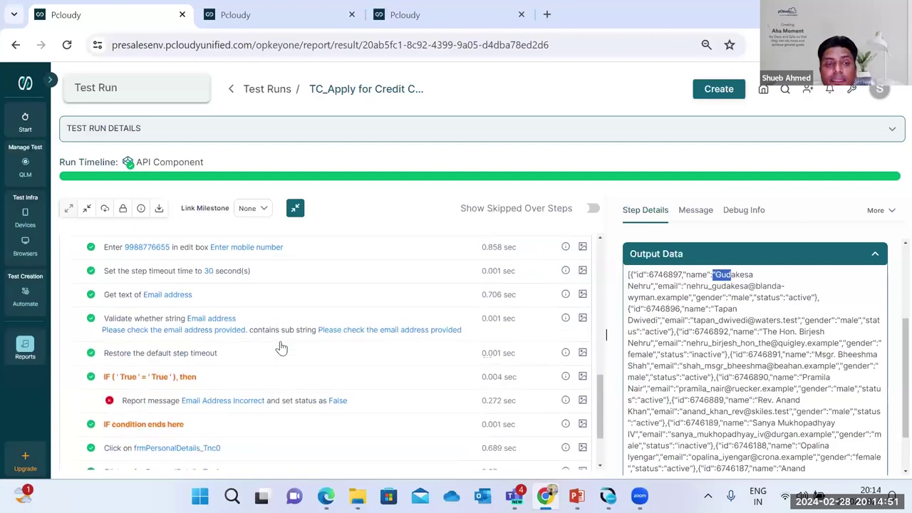
pyautogui.click(372, 333)
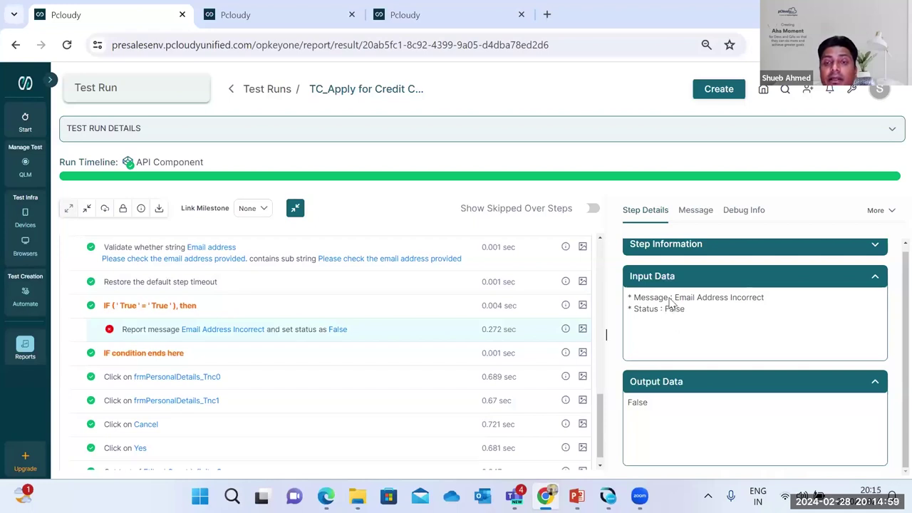
pyautogui.click(581, 330)
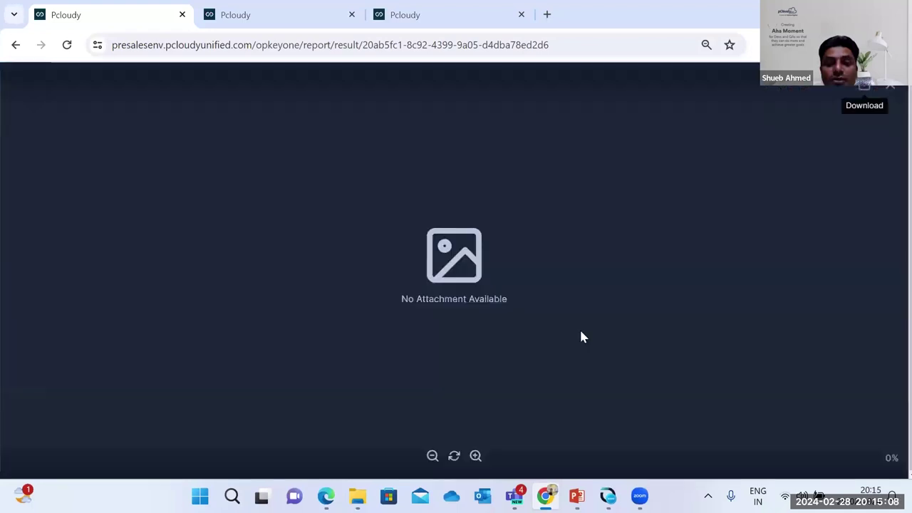
pyautogui.click(890, 93)
pyautogui.scroll(-1, 338, 423)
pyautogui.scroll(3, 339, 425)
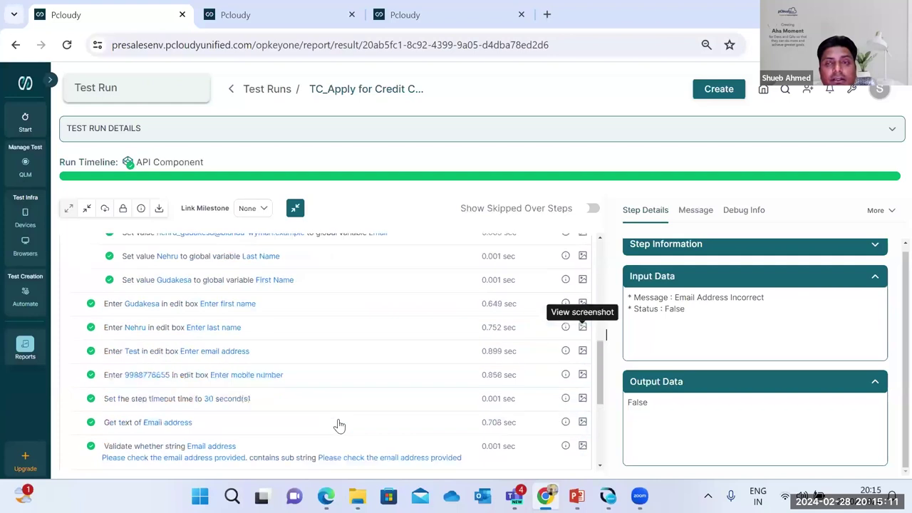
pyautogui.scroll(5, 339, 425)
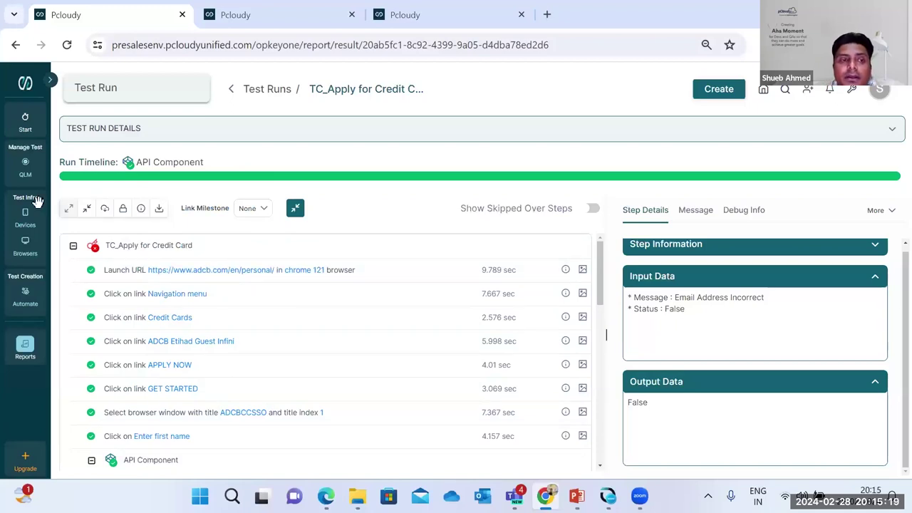
# Open the device list and review its OS, OEM, screen size and network filter options.
pyautogui.moveTo(32, 288)
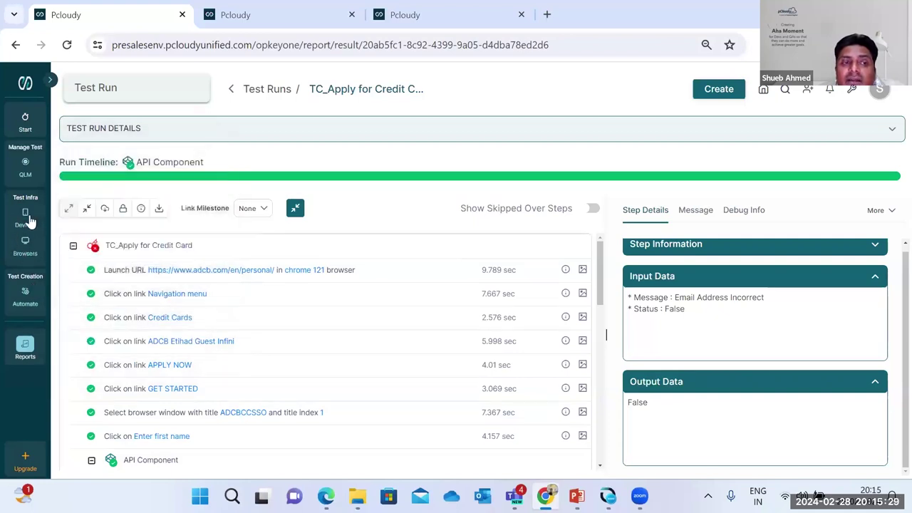
pyautogui.moveTo(24, 222)
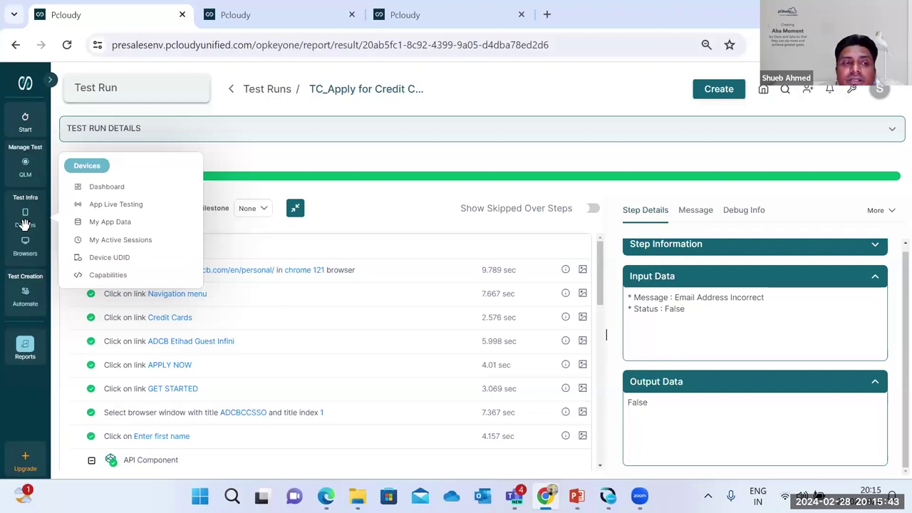
pyautogui.click(27, 219)
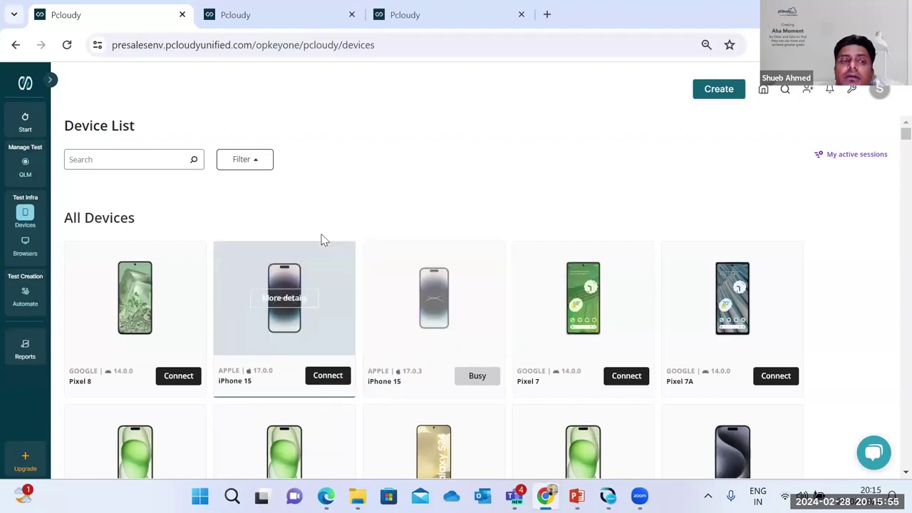
pyautogui.click(255, 164)
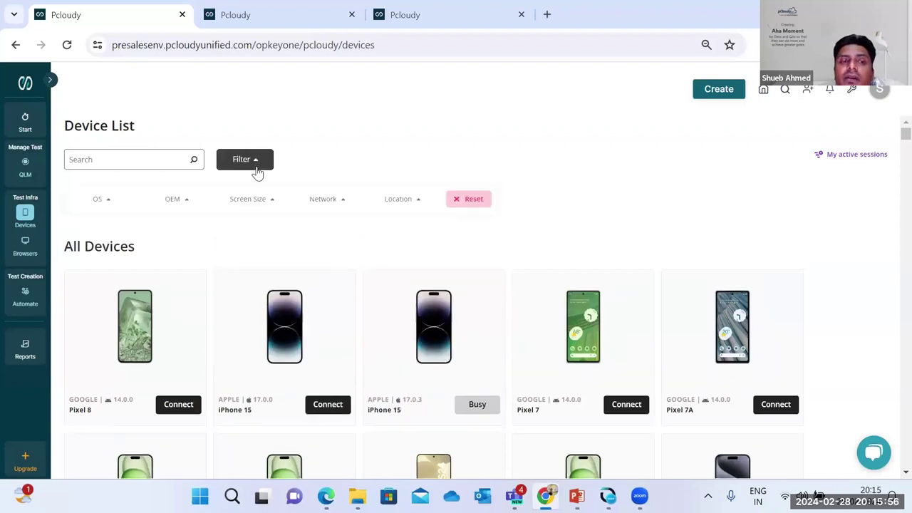
pyautogui.click(105, 206)
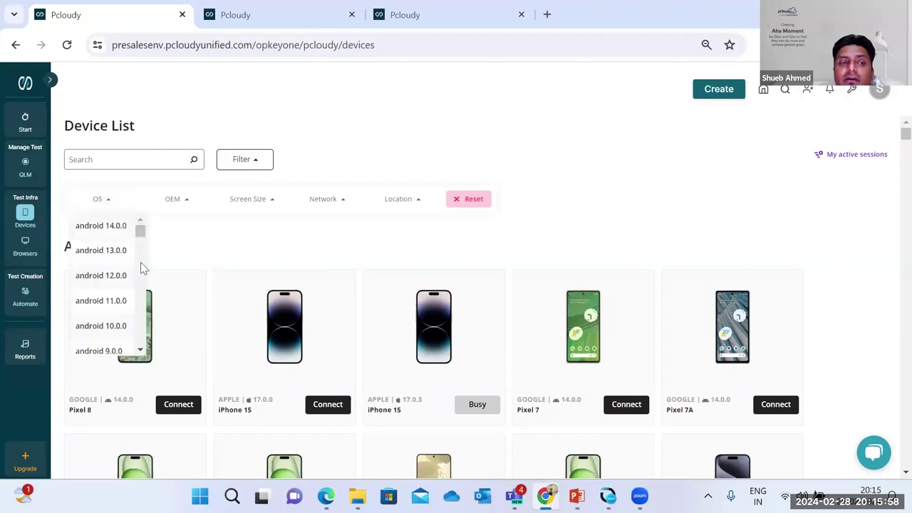
pyautogui.click(177, 207)
pyautogui.click(269, 208)
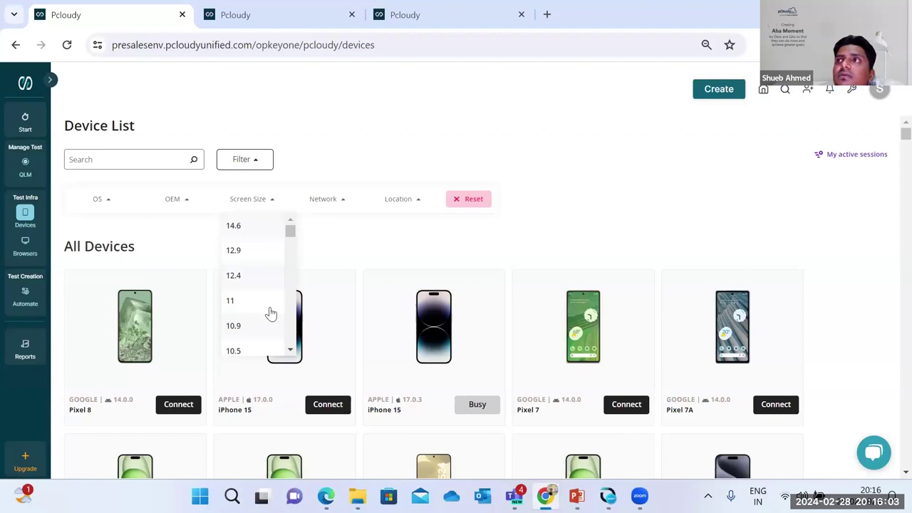
pyautogui.click(334, 206)
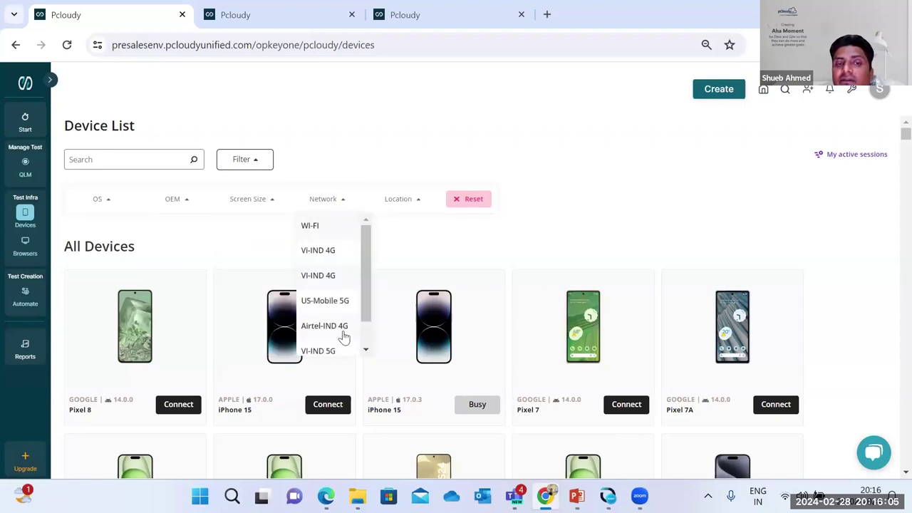
pyautogui.click(391, 266)
# Filter the device list by location India and connect to the Samsung Galaxy S10 running Android 12.0.0.
pyautogui.click(411, 202)
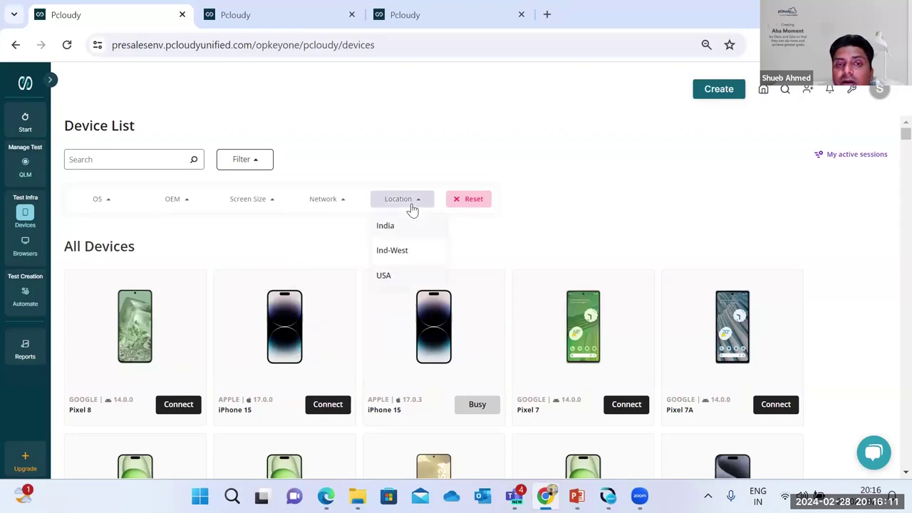
pyautogui.click(404, 227)
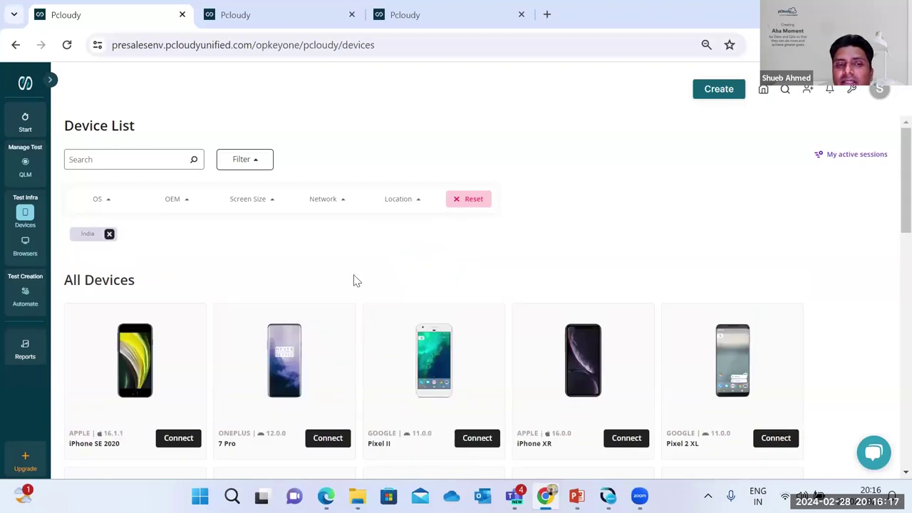
pyautogui.scroll(-3, 356, 280)
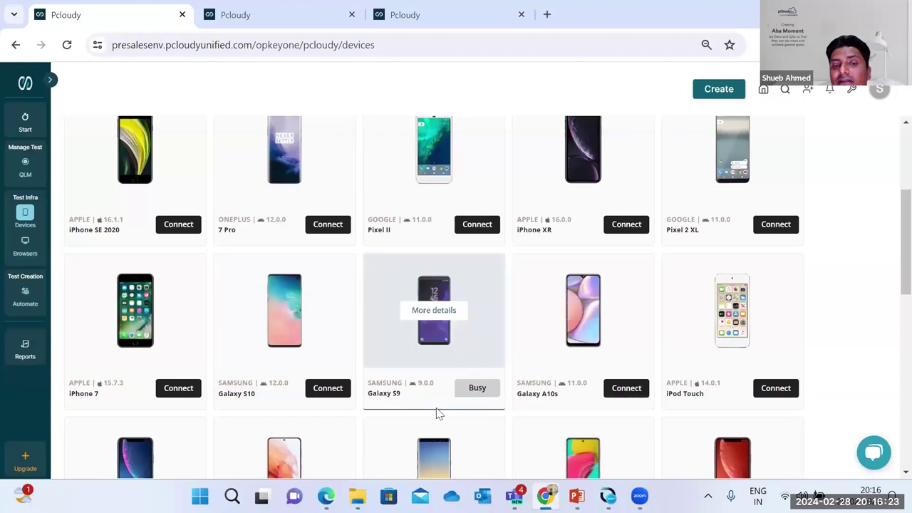
pyautogui.click(329, 390)
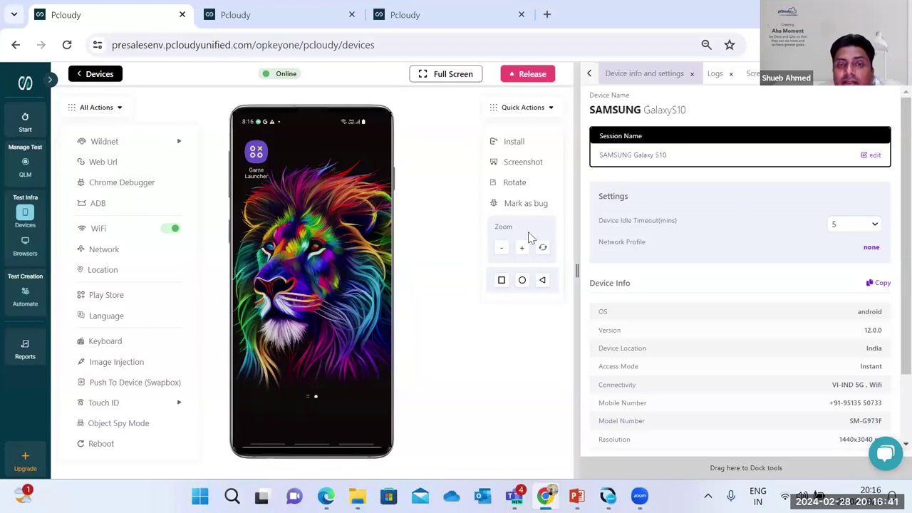
# Look at the App Center install option, and install pCloudyAppiumDemo.apk from MyApp/Data on the Galaxy S10.
pyautogui.click(123, 118)
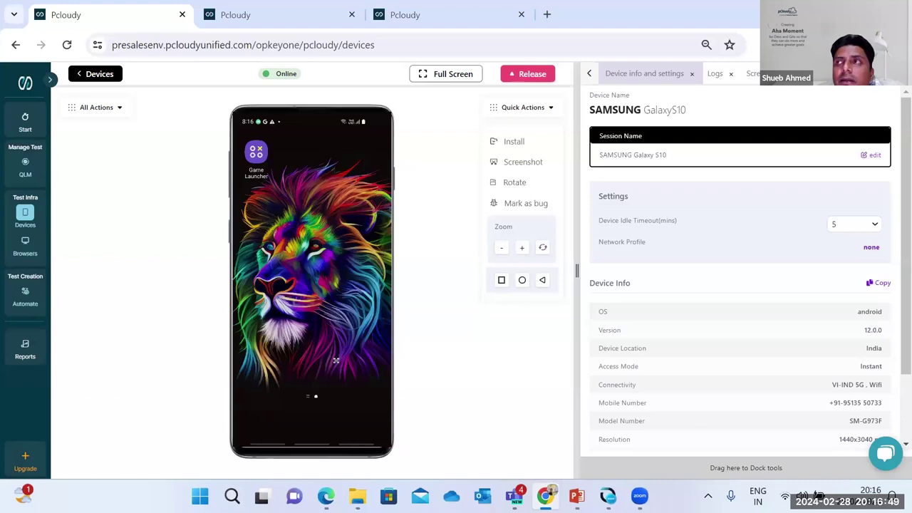
pyautogui.click(514, 141)
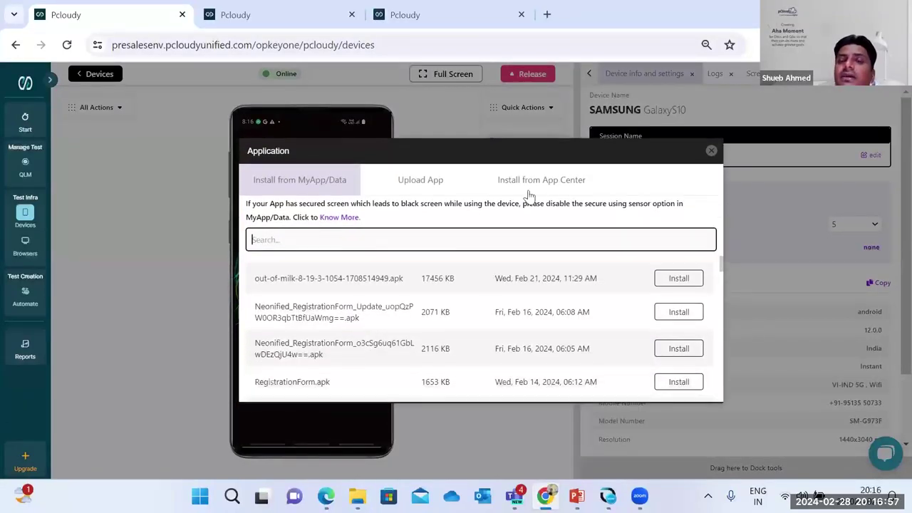
pyautogui.click(531, 186)
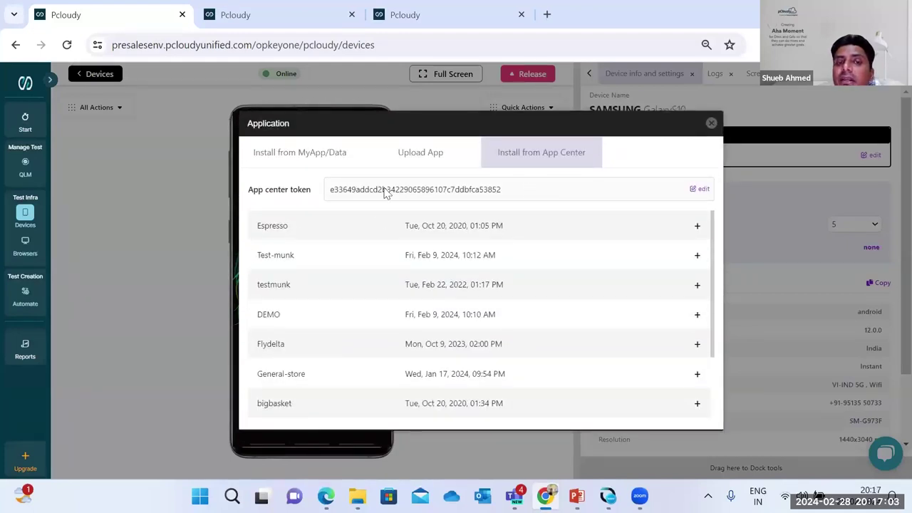
pyautogui.click(307, 163)
pyautogui.scroll(-10, 482, 345)
pyautogui.scroll(-10, 482, 349)
pyautogui.scroll(-2, 482, 348)
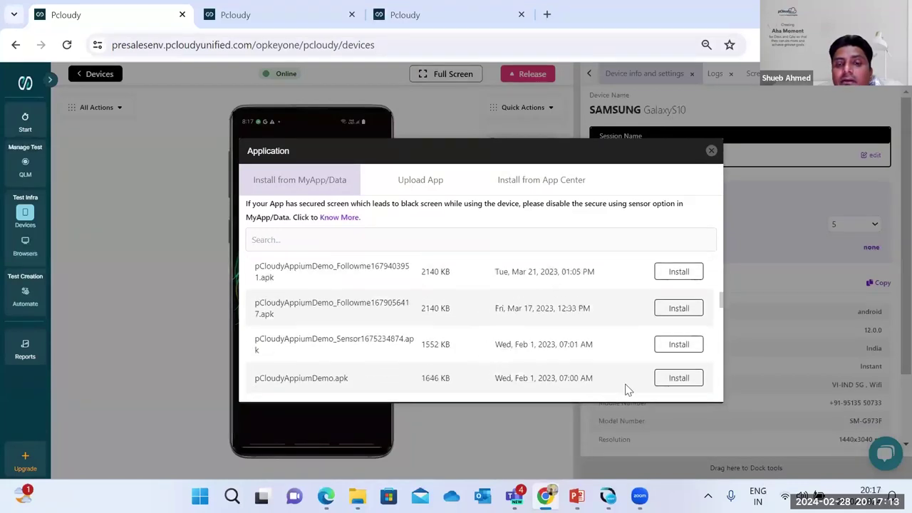
pyautogui.click(661, 377)
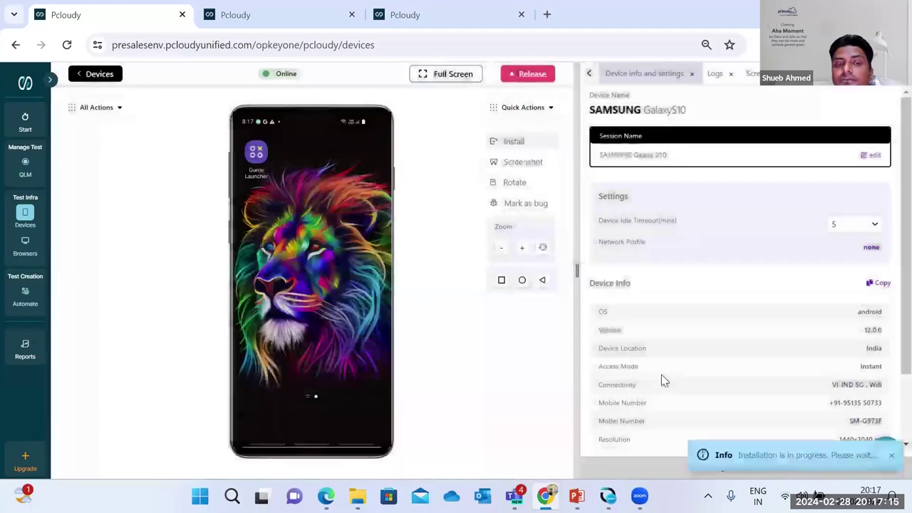
# Start the live device logs and show the performance graphs for the com.pcloudy.appiumdemo app.
pyautogui.click(715, 75)
pyautogui.click(767, 292)
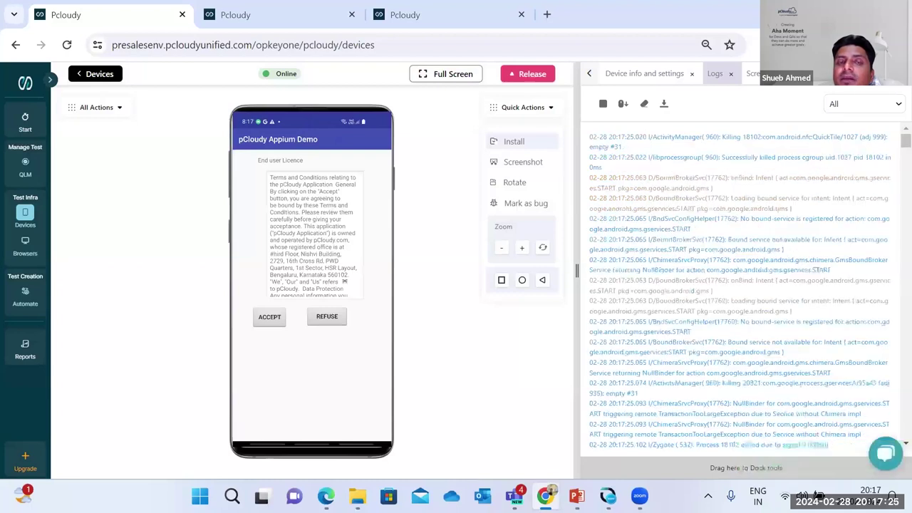
pyautogui.click(819, 73)
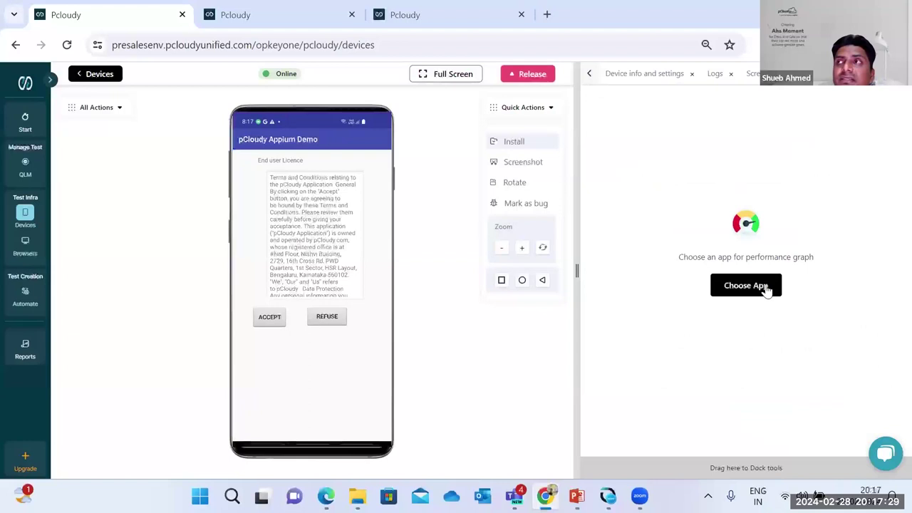
pyautogui.click(765, 286)
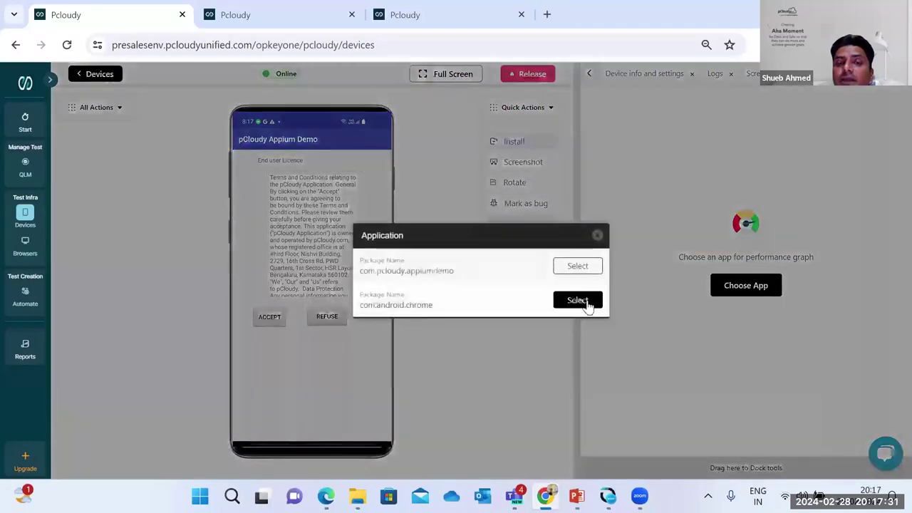
pyautogui.click(577, 265)
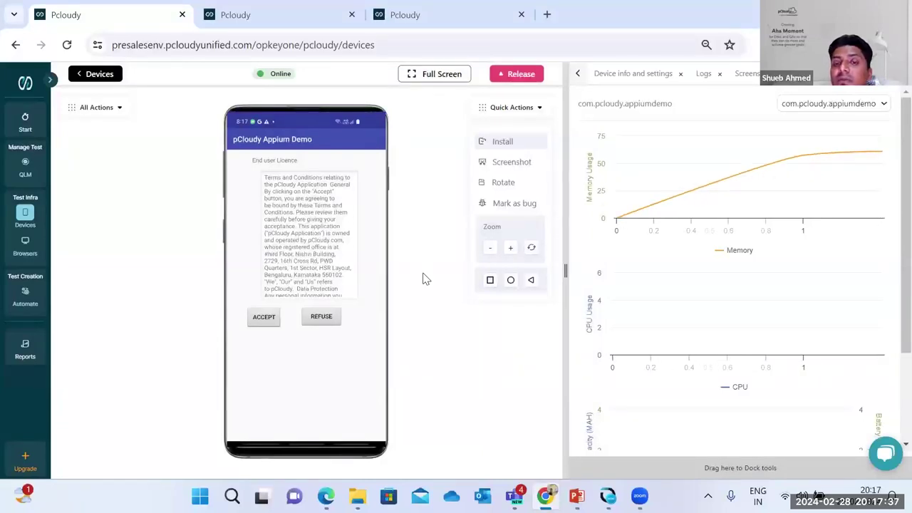
pyautogui.moveTo(800, 186)
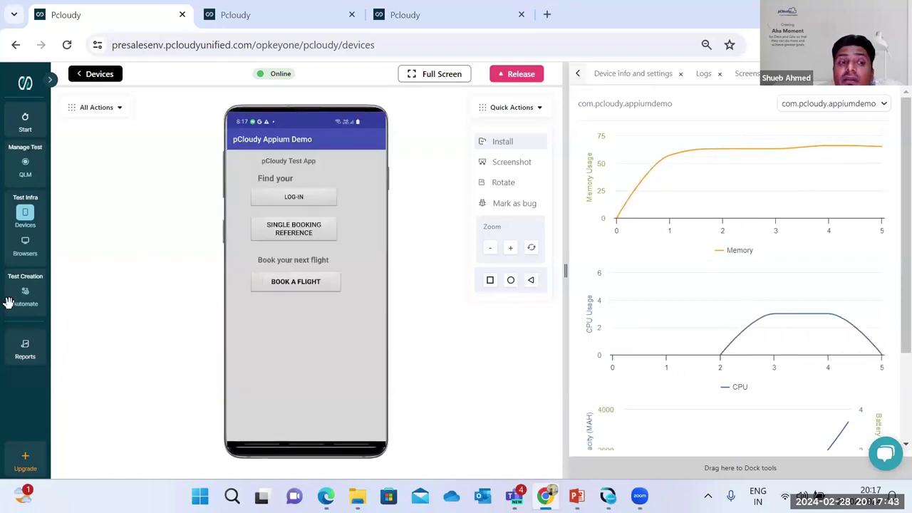
# Open the device's network simulation and look through its selectable profiles, from 4G-Advanced-Average to 4G-LTE-Poor and beyond.
pyautogui.click(93, 108)
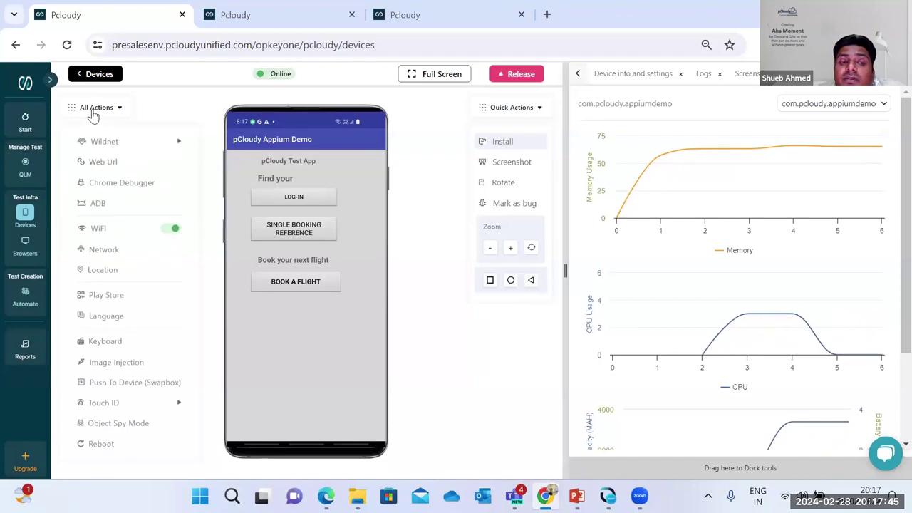
pyautogui.hotkey('ctrl', '-')
pyautogui.hotkey('ctrl', '-')
pyautogui.hotkey('ctrl', '-')
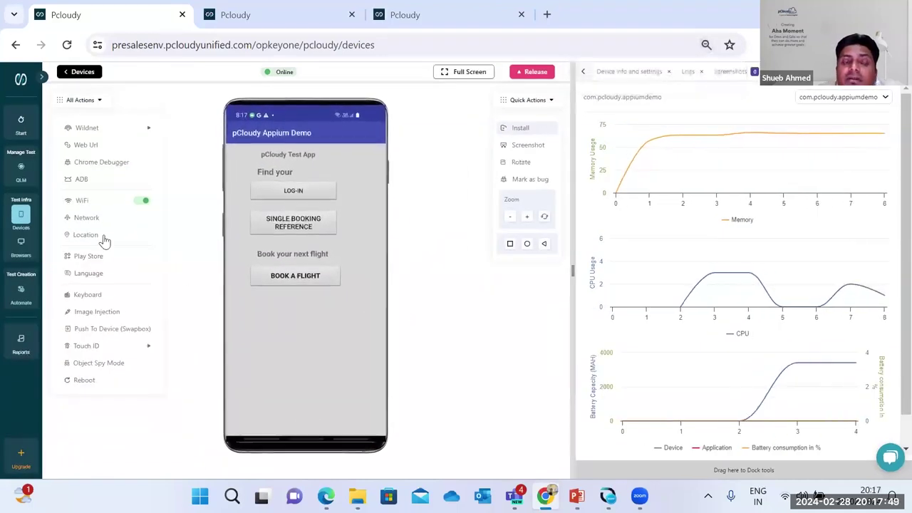
pyautogui.click(95, 222)
pyautogui.click(447, 298)
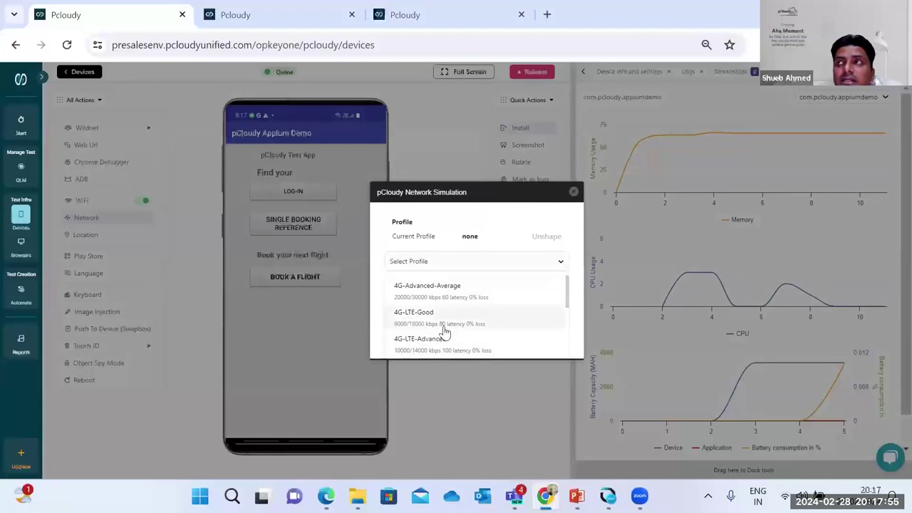
pyautogui.scroll(-1, 443, 331)
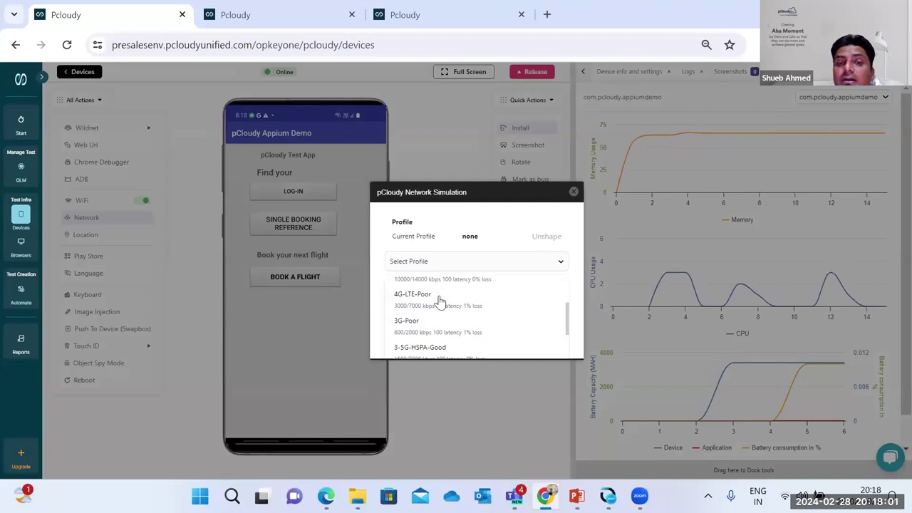
pyautogui.click(440, 302)
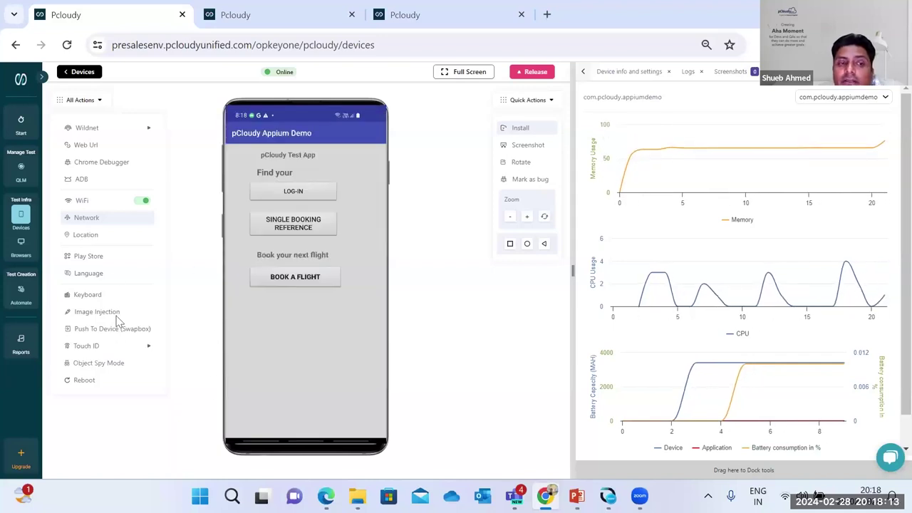
# Look at the Touch ID result options and the injectable images for Image Injection on the device.
pyautogui.click(87, 346)
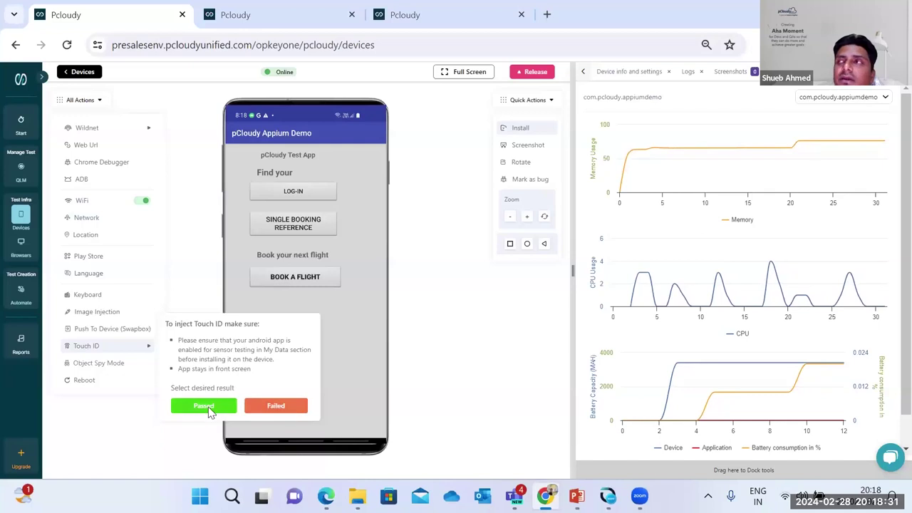
pyautogui.click(138, 349)
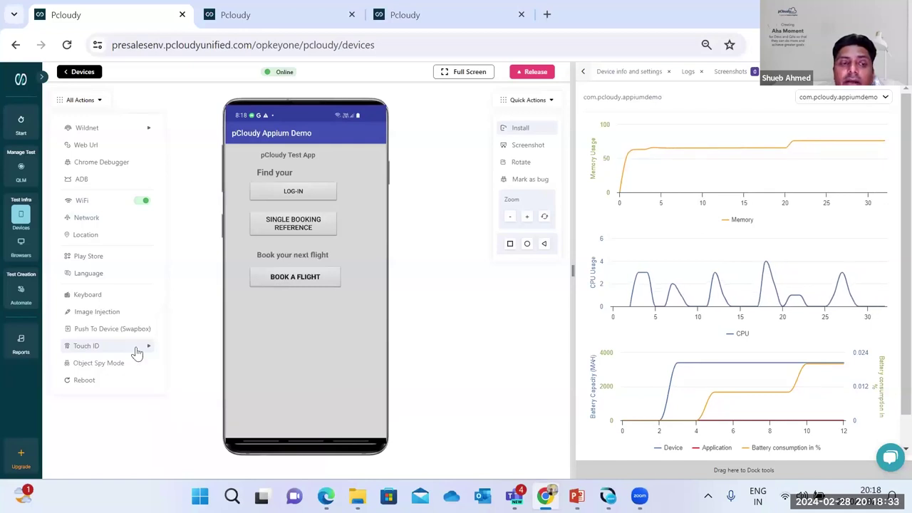
pyautogui.click(106, 313)
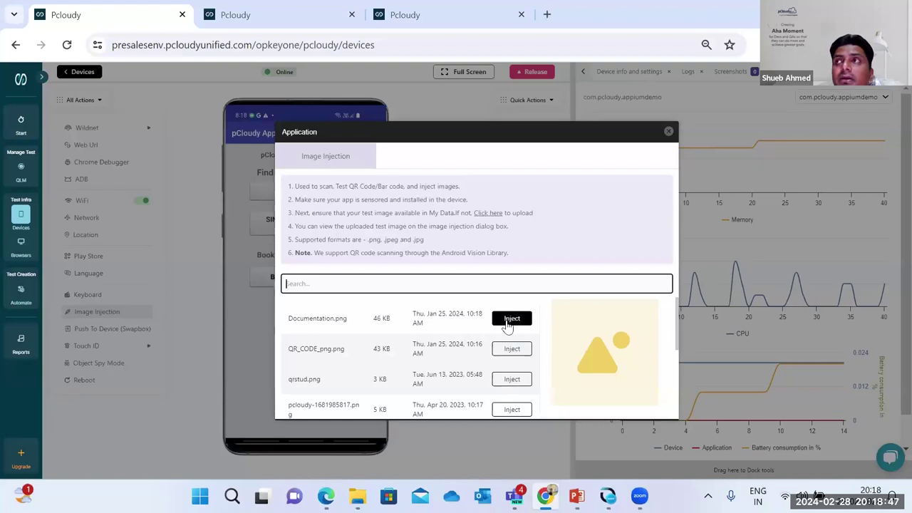
pyautogui.click(668, 132)
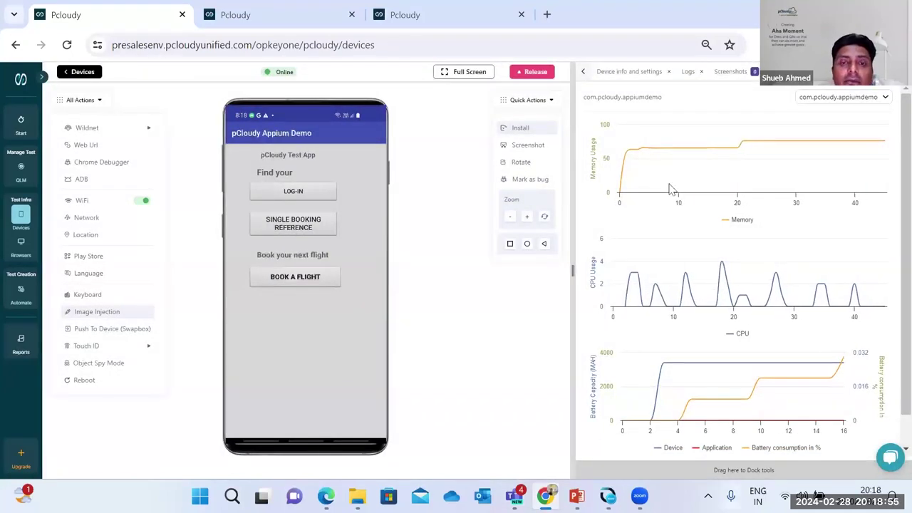
# Release the Galaxy S10, go to its reports, and open the February 28 manual session report for SAMSUNG Galaxy S10.
pyautogui.click(532, 72)
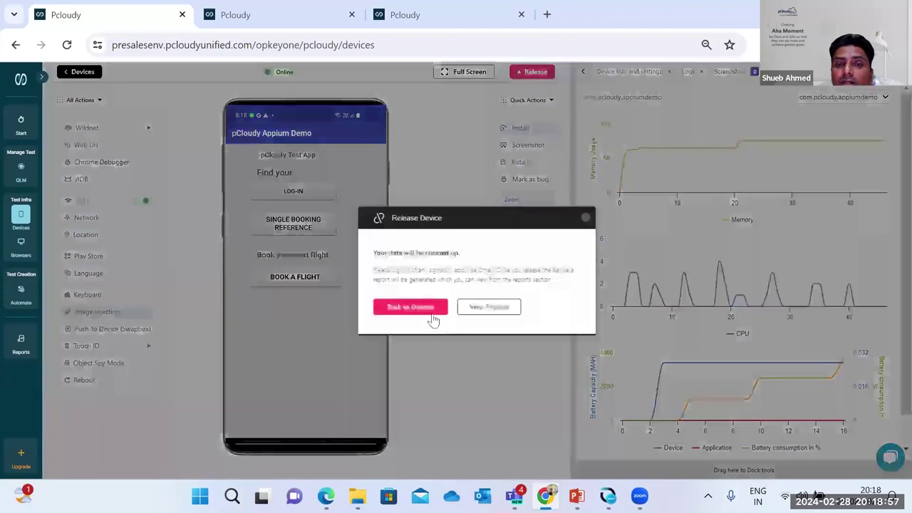
pyautogui.click(471, 308)
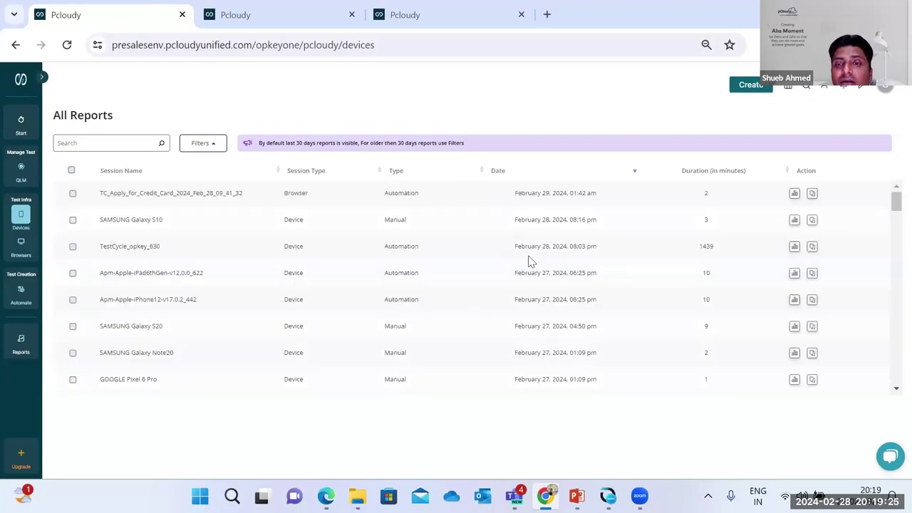
pyautogui.click(794, 220)
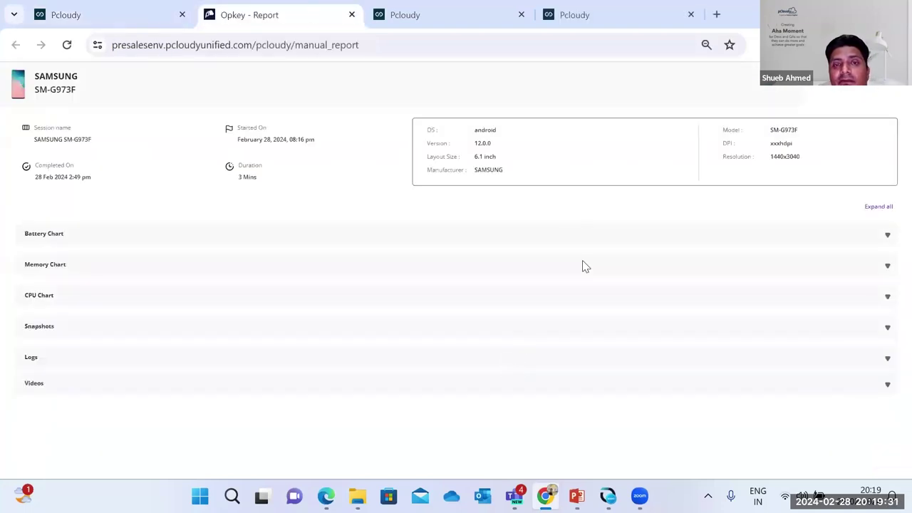
# Expand all sections of the session report and examine the battery, memory and CPU charts, snapshots, logs and videos.
pyautogui.hotkey('ctrl', '+')
pyautogui.scroll(-1, 587, 293)
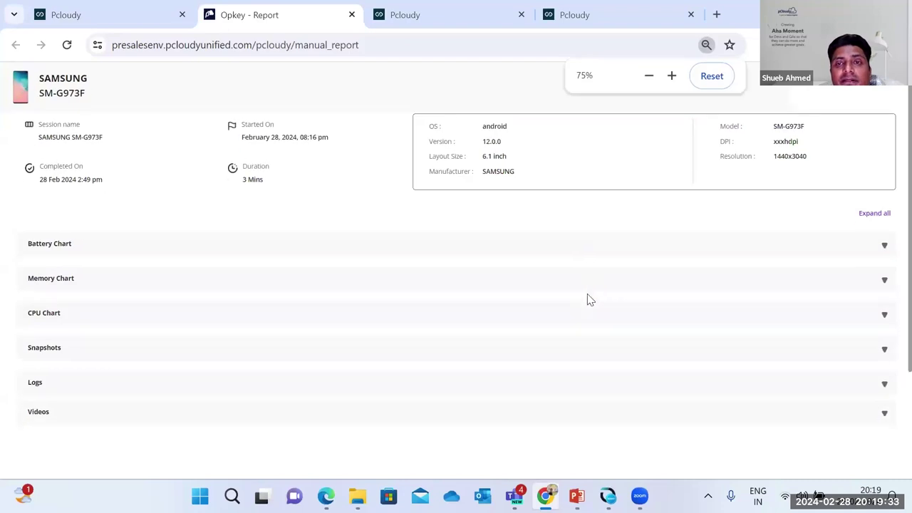
pyautogui.scroll(1, 587, 297)
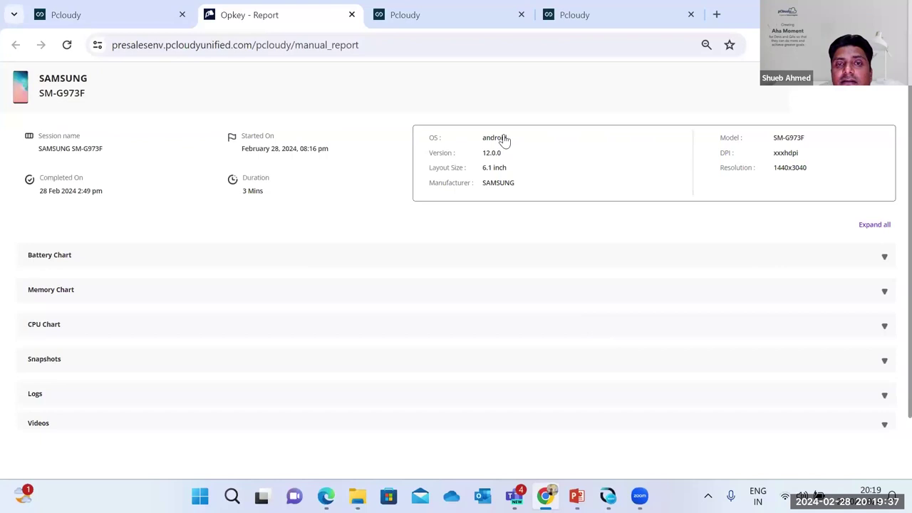
pyautogui.click(870, 228)
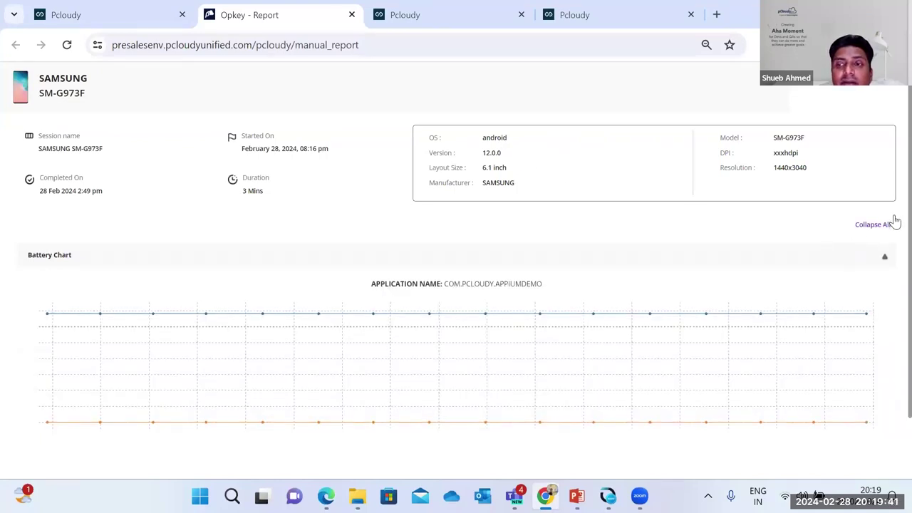
pyautogui.scroll(-3, 895, 242)
pyautogui.scroll(-5, 894, 292)
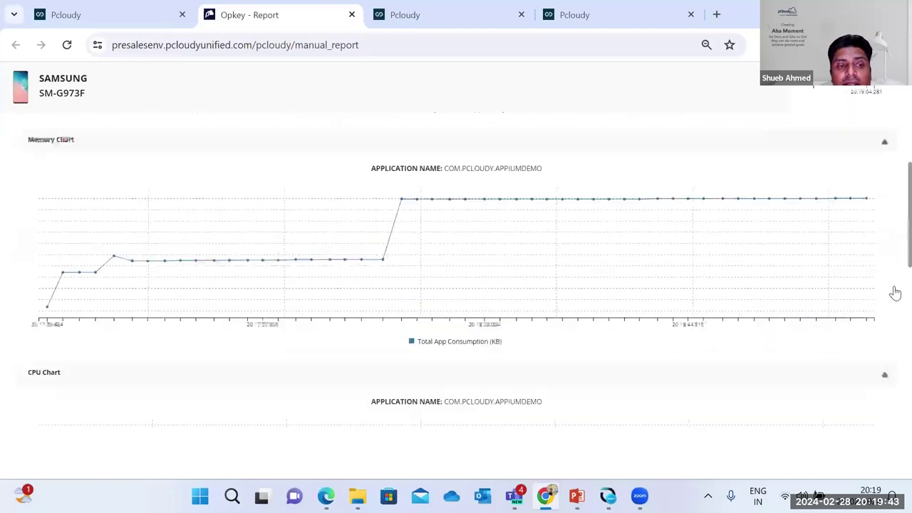
pyautogui.scroll(1, 894, 377)
pyautogui.scroll(-3, 895, 376)
pyautogui.scroll(-1, 894, 446)
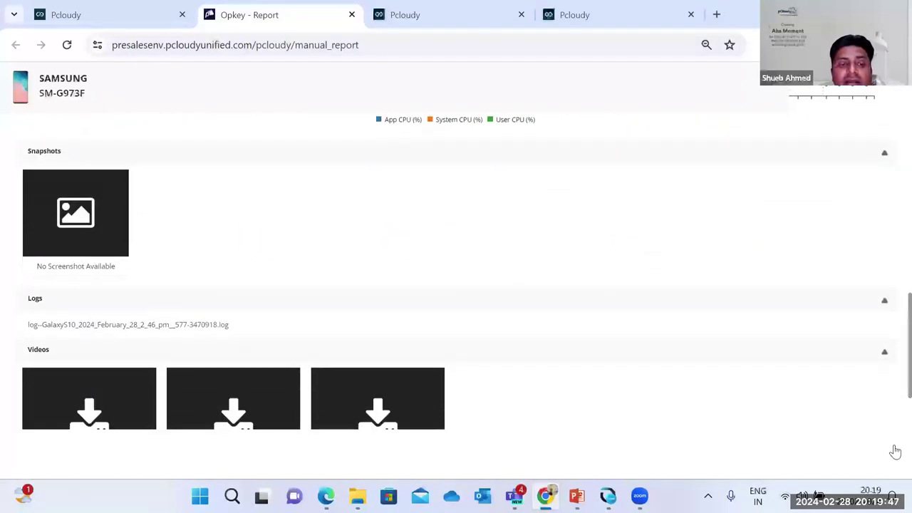
pyautogui.scroll(-1, 894, 463)
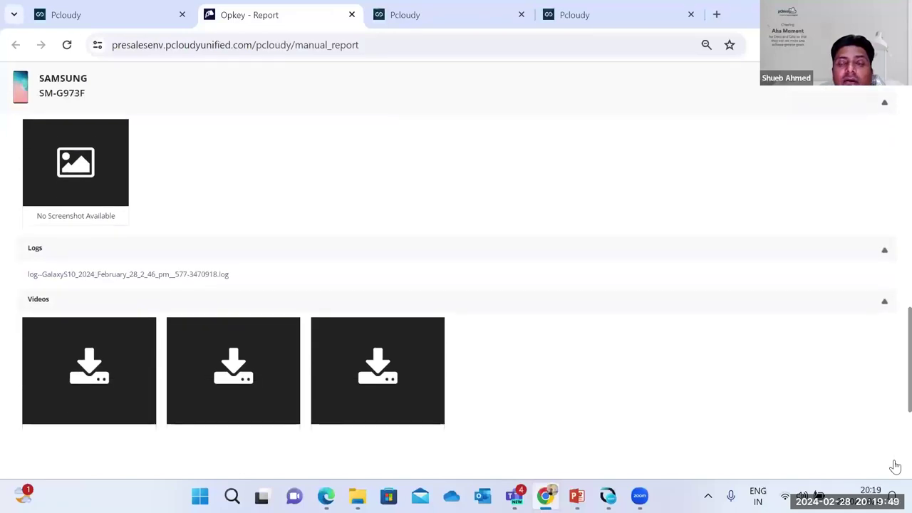
pyautogui.scroll(10, 895, 467)
# Return to the All Reports list and copy the link of the SAMSUNG Galaxy S10 report.
pyautogui.click(53, 25)
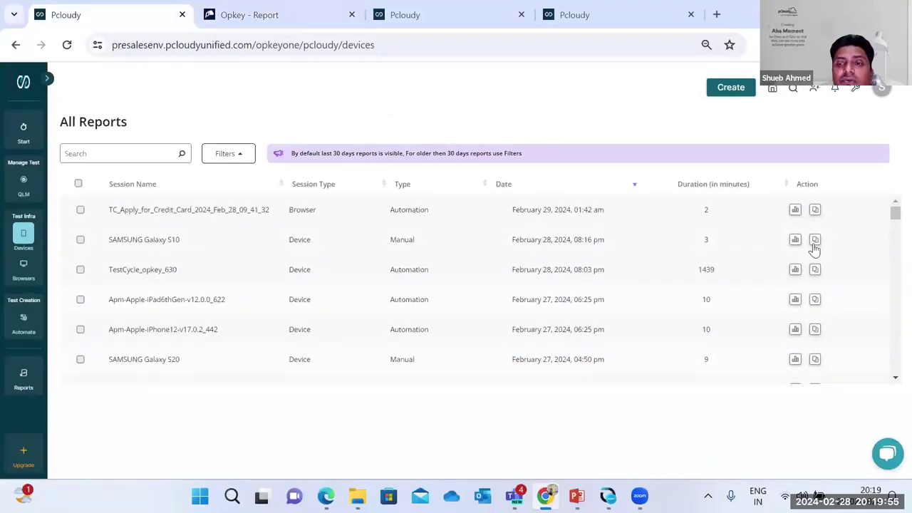
pyautogui.click(813, 243)
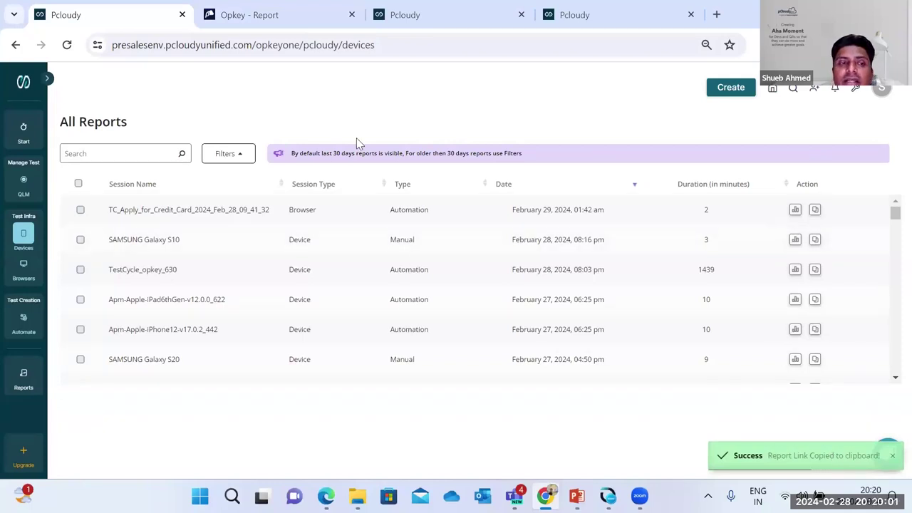
# Open the Browsers page, review its browser, OS, OS version and location filters, and look through the available Windows and Mac machines.
pyautogui.moveTo(26, 245)
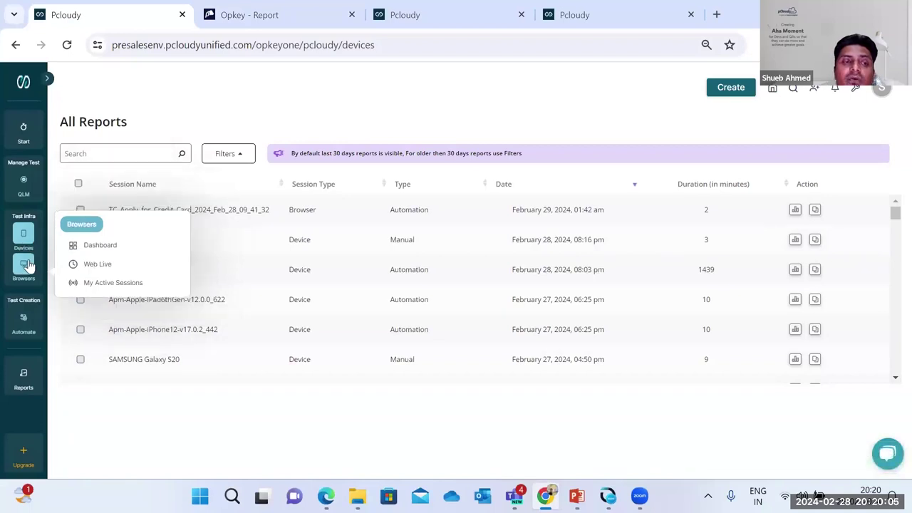
pyautogui.click(26, 265)
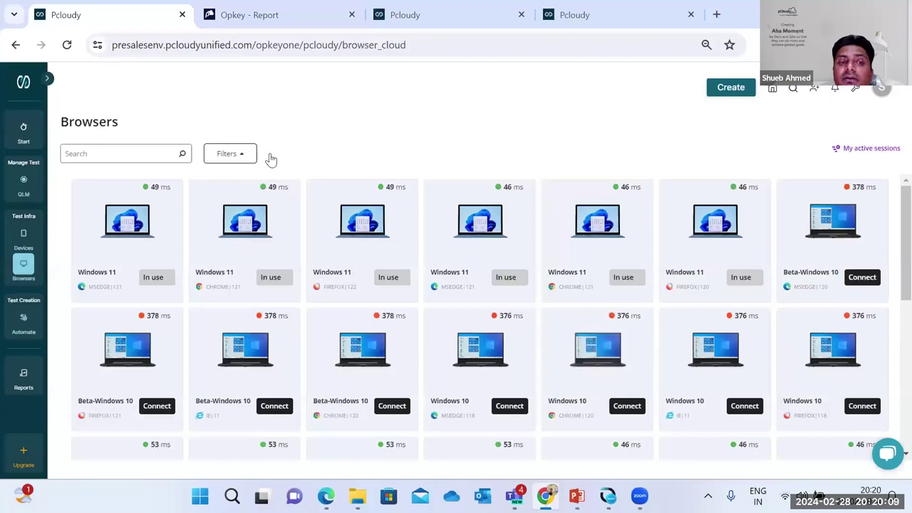
pyautogui.click(234, 156)
pyautogui.click(99, 185)
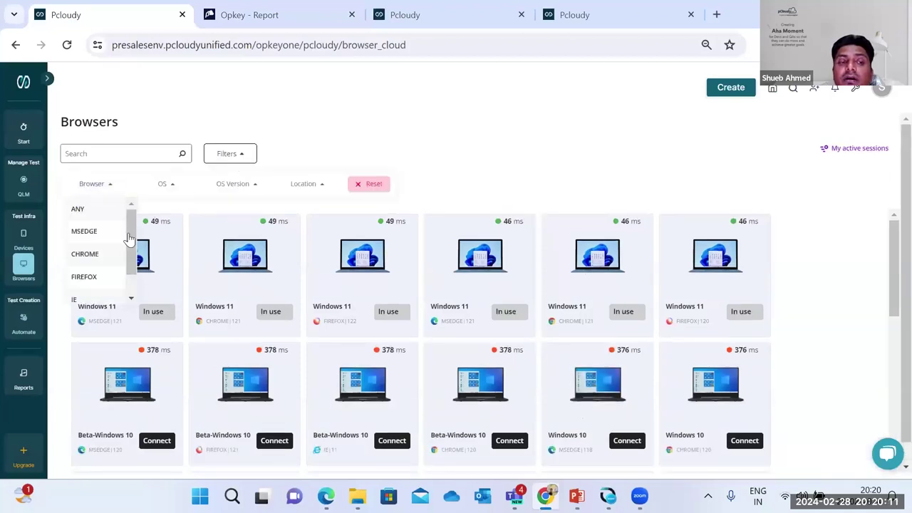
pyautogui.click(170, 191)
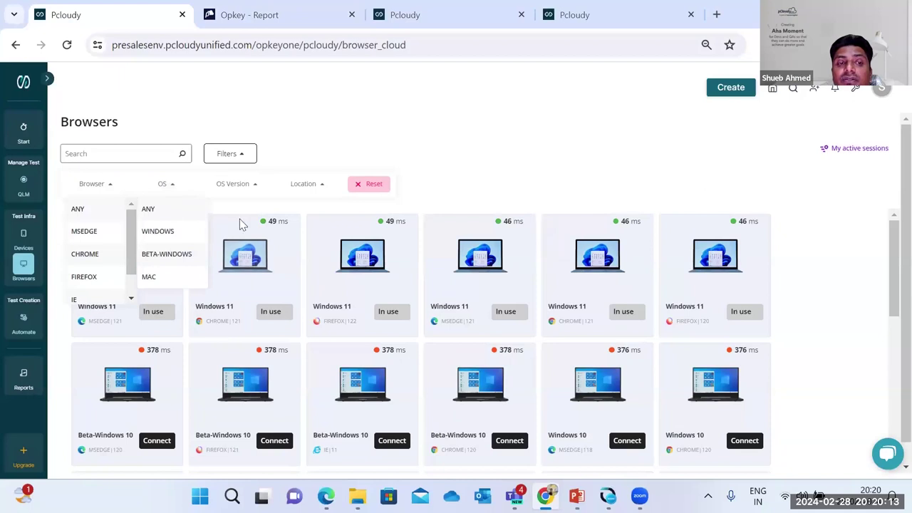
pyautogui.click(235, 185)
pyautogui.click(300, 185)
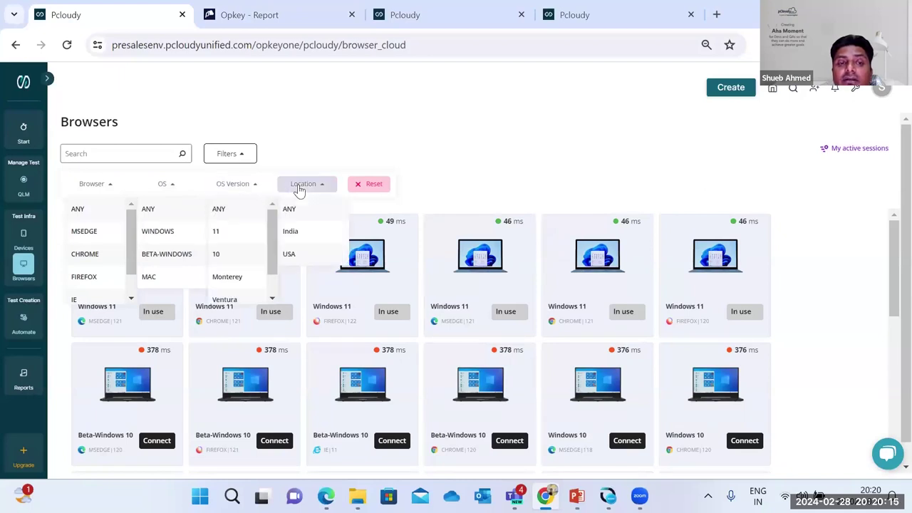
pyautogui.click(466, 157)
pyautogui.scroll(-7, 607, 278)
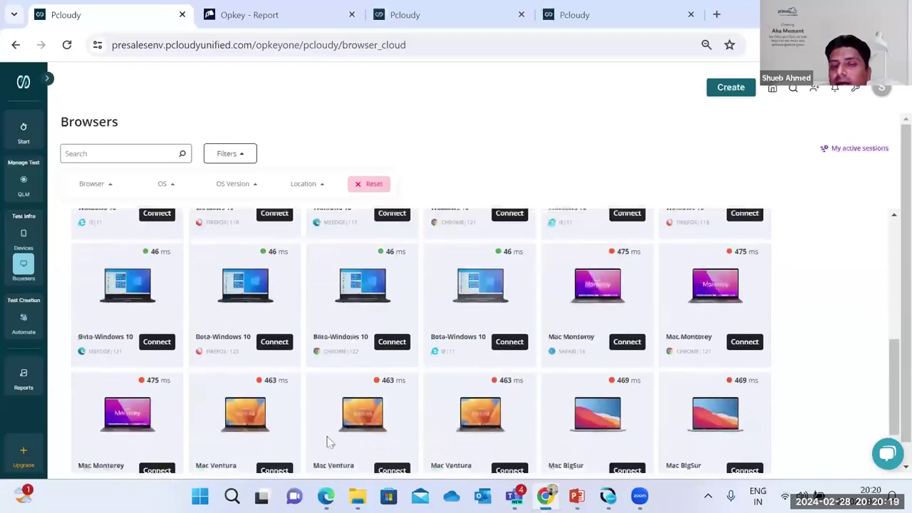
pyautogui.scroll(1, 459, 313)
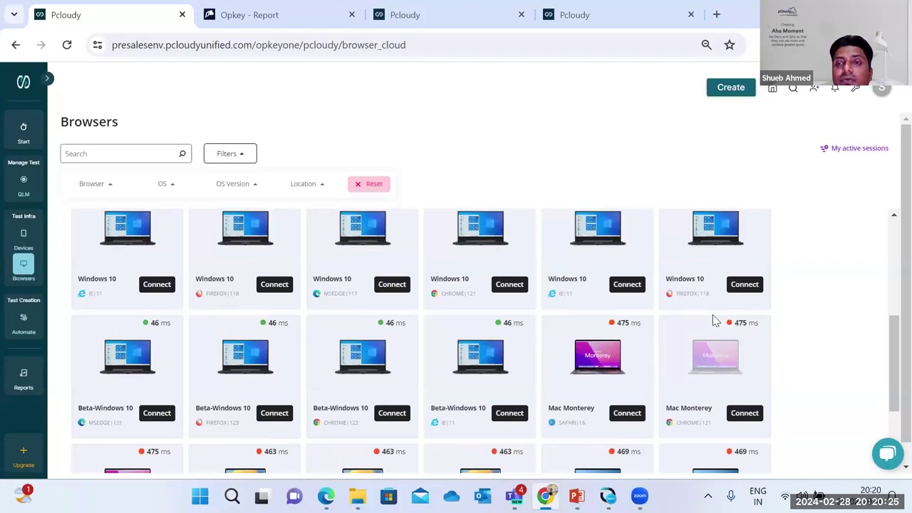
pyautogui.scroll(5, 715, 321)
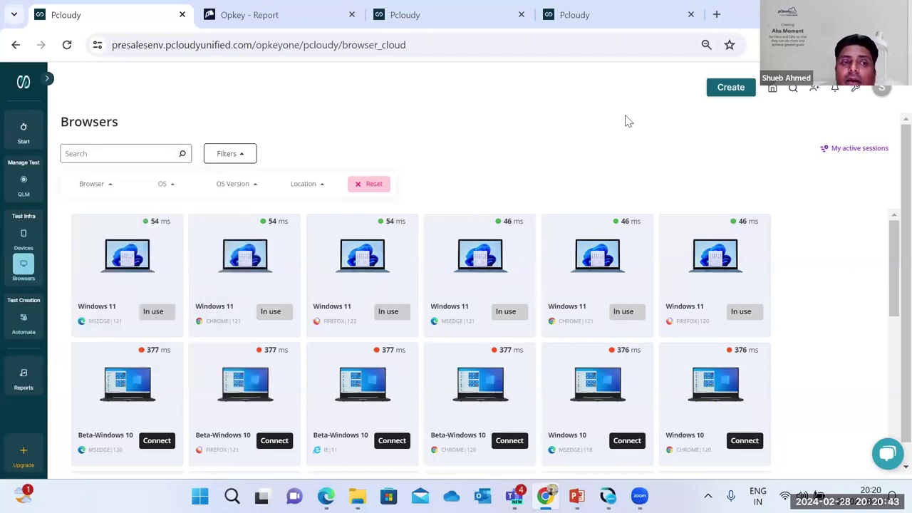
# Open Test Milestone in the Opkey LMS release, review its linked user stories, tickets and test cases, and go back.
pyautogui.moveTo(25, 184)
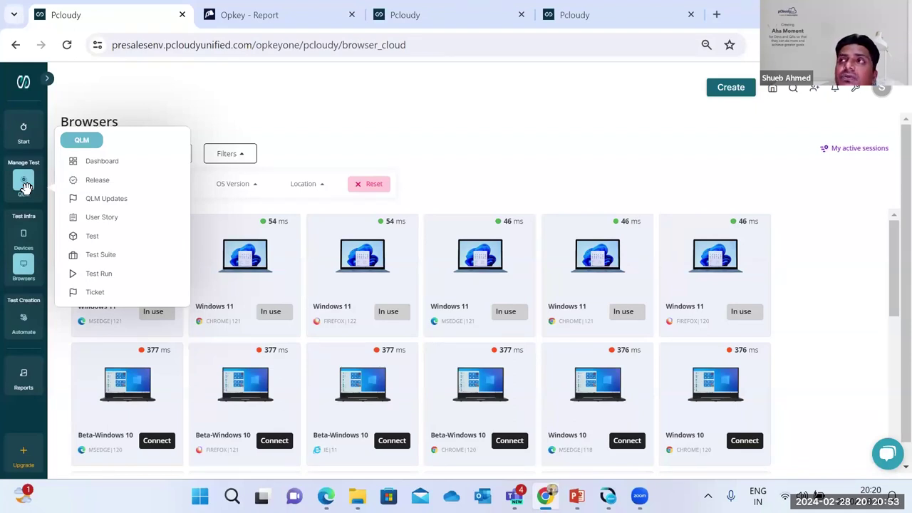
pyautogui.click(105, 182)
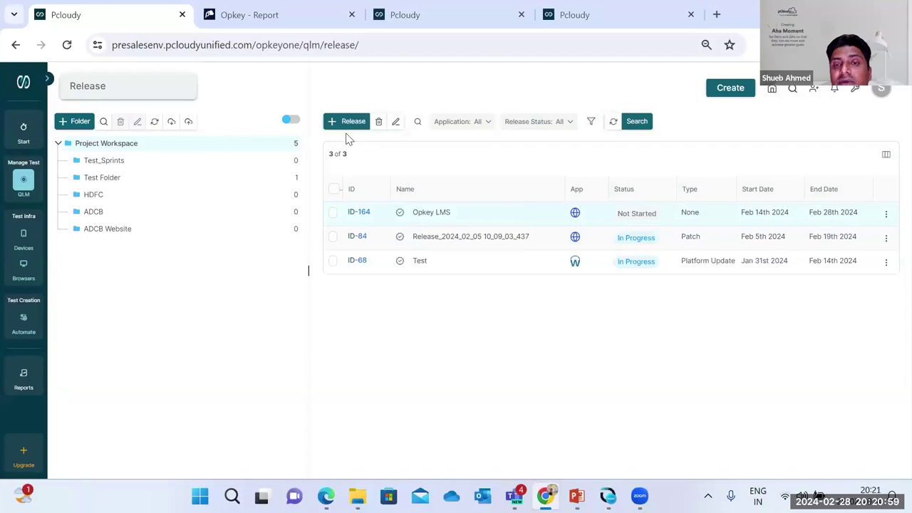
pyautogui.click(466, 218)
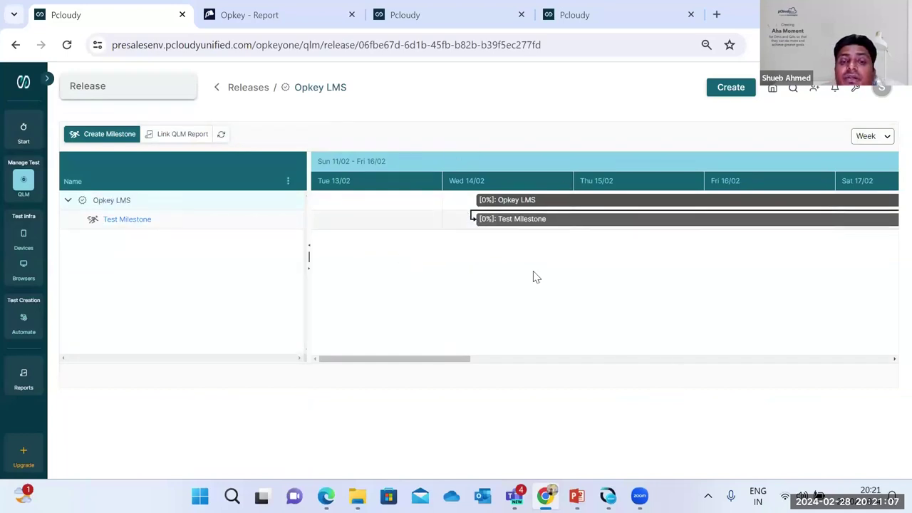
pyautogui.click(129, 219)
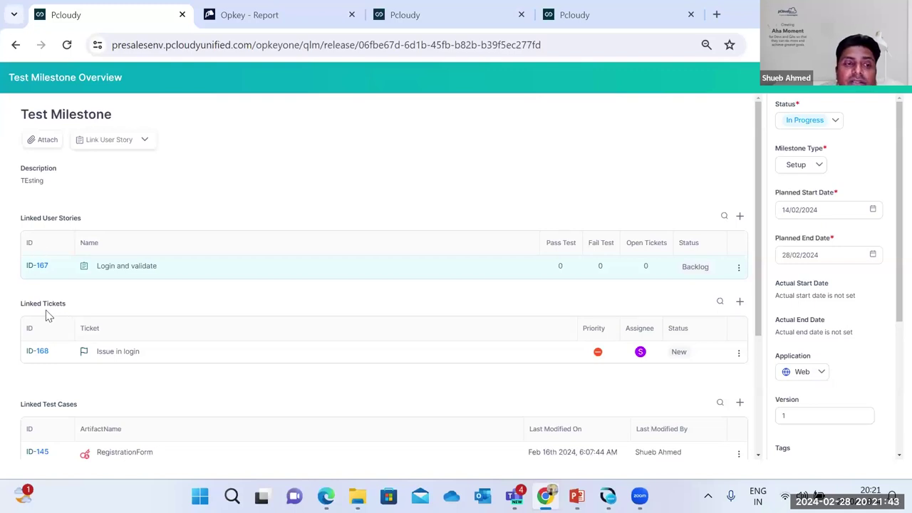
pyautogui.scroll(-2, 183, 336)
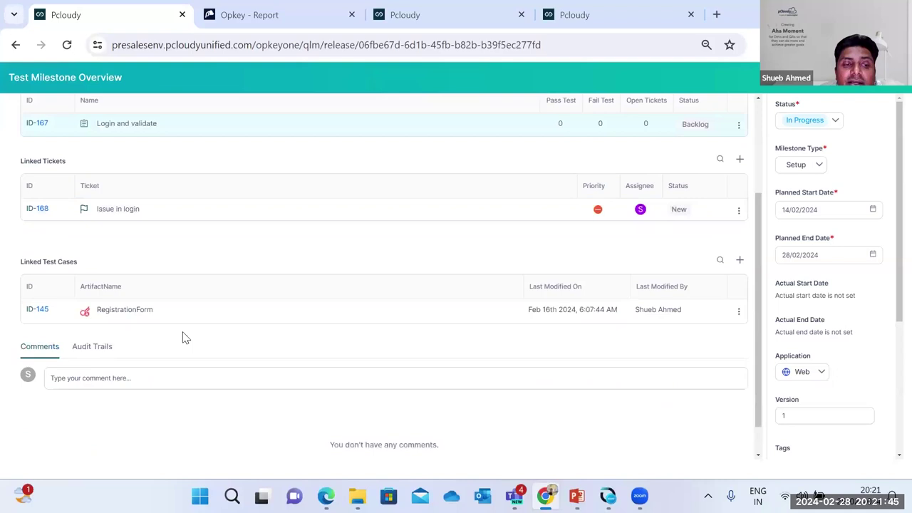
pyautogui.scroll(2, 183, 336)
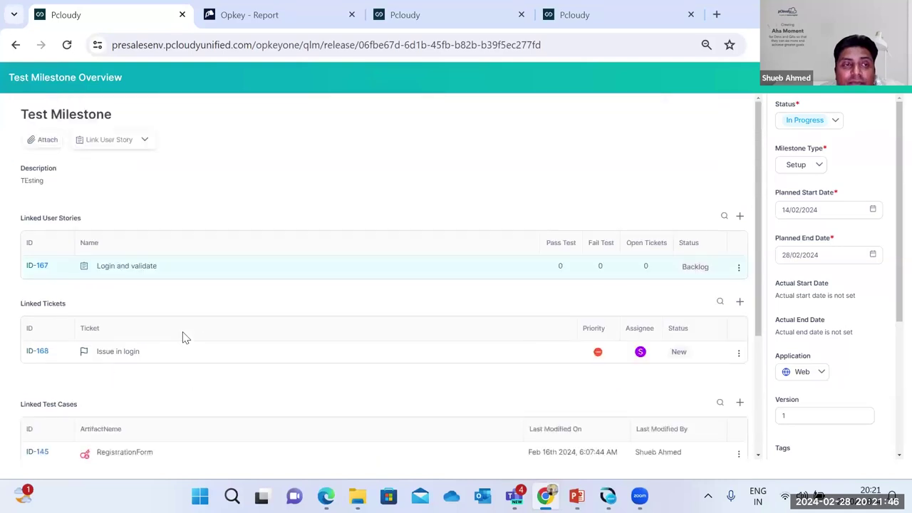
pyautogui.click(14, 52)
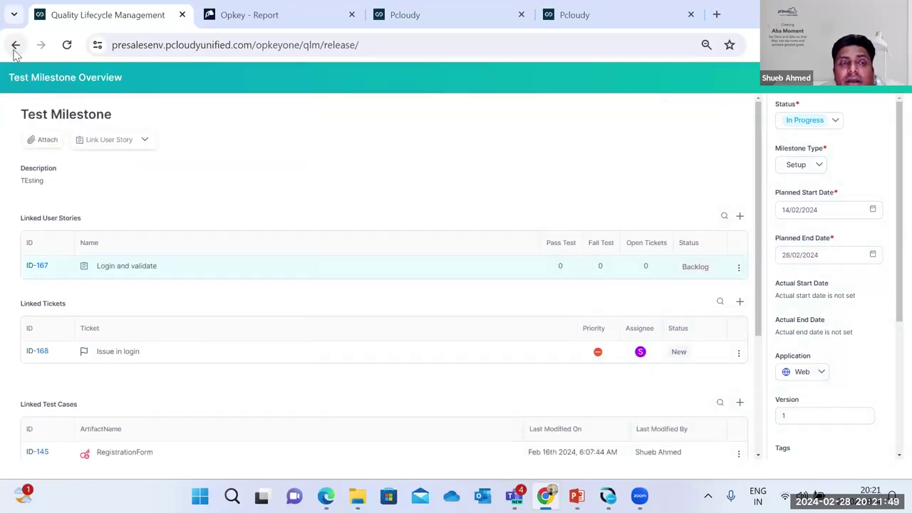
# Leave the milestone overview, open the QLM User Story page, and show the options for adding a user story.
pyautogui.click(14, 50)
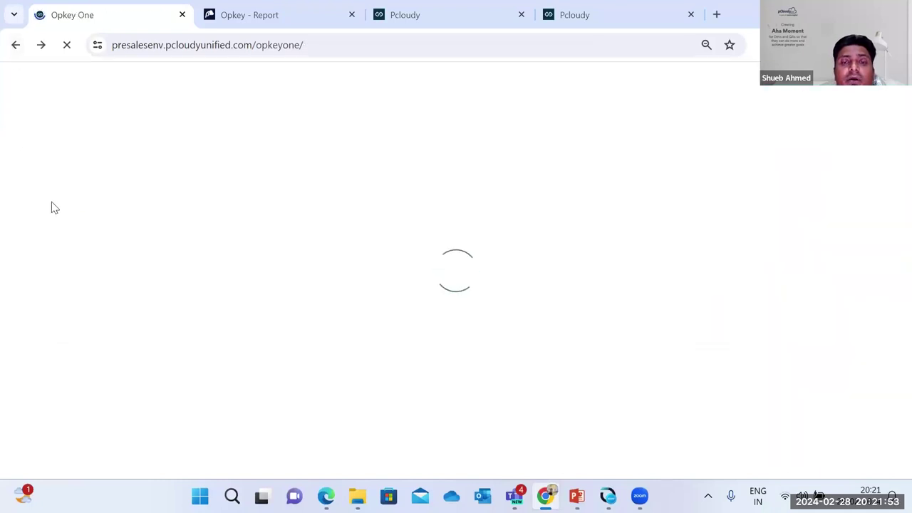
pyautogui.moveTo(24, 178)
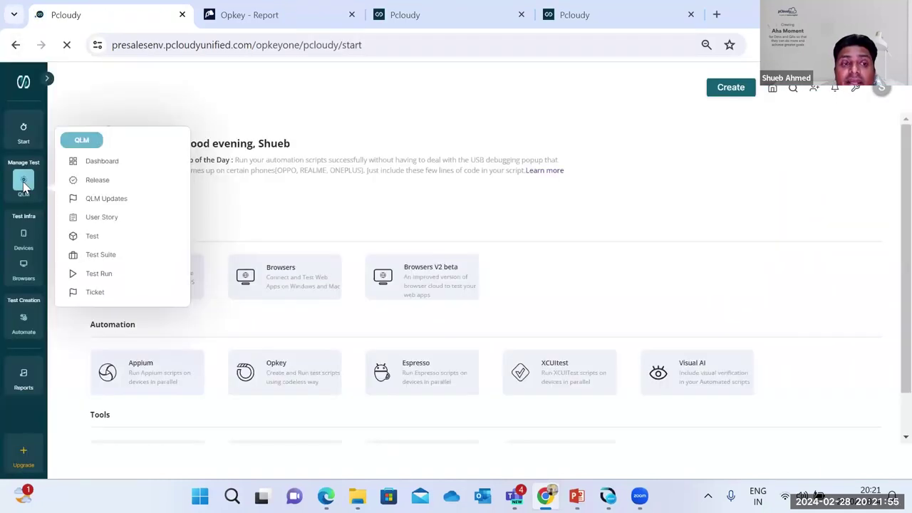
pyautogui.click(115, 218)
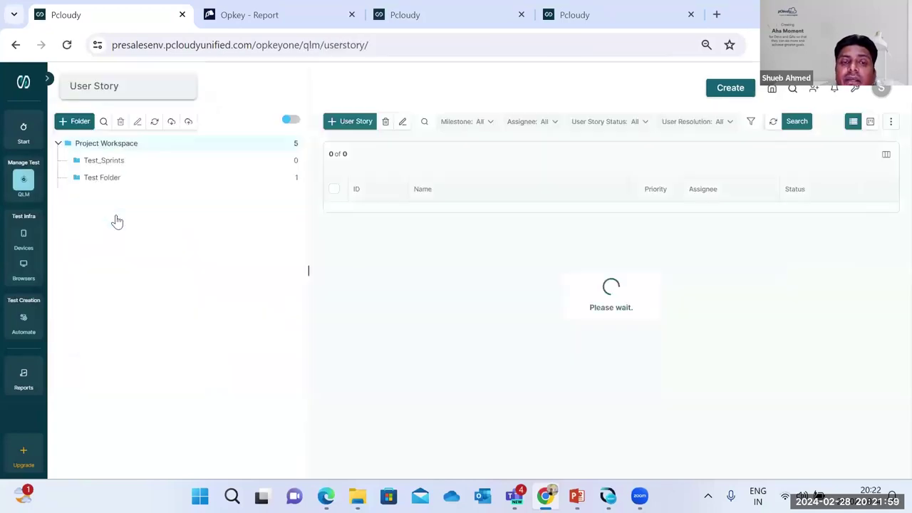
pyautogui.click(351, 126)
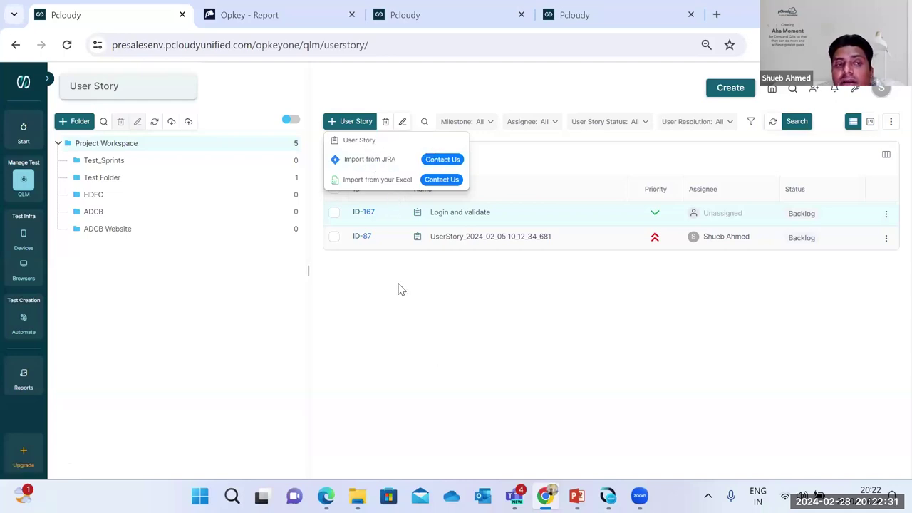
# Open the QLM Ticket page and start a new ticket with the summary Test_webinar.
pyautogui.moveTo(32, 198)
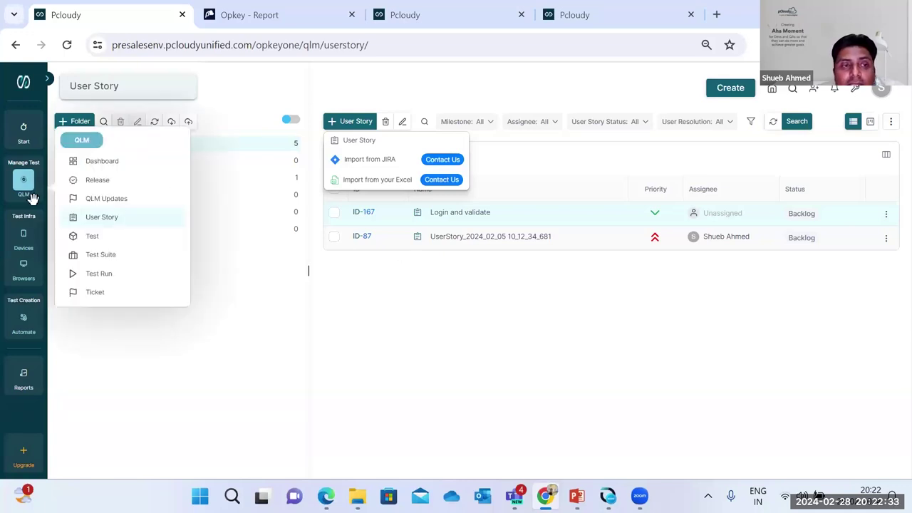
pyautogui.click(120, 297)
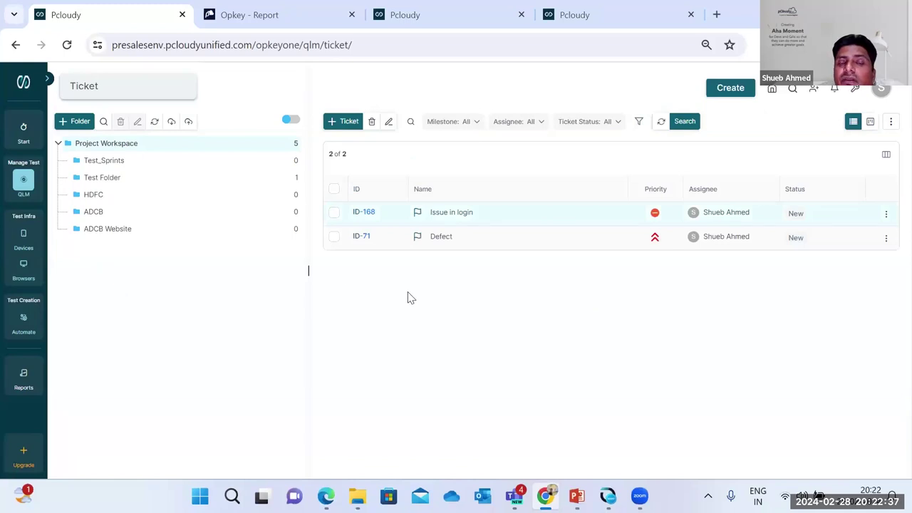
pyautogui.click(349, 128)
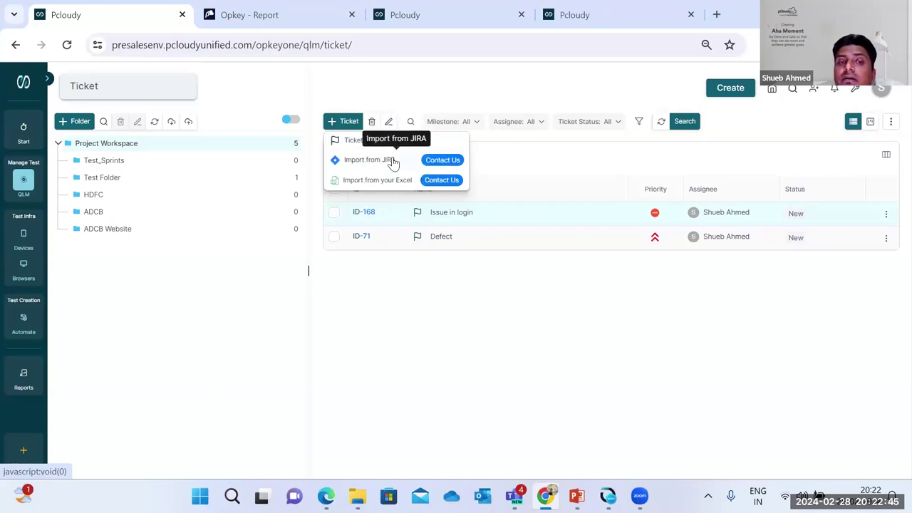
pyautogui.click(356, 141)
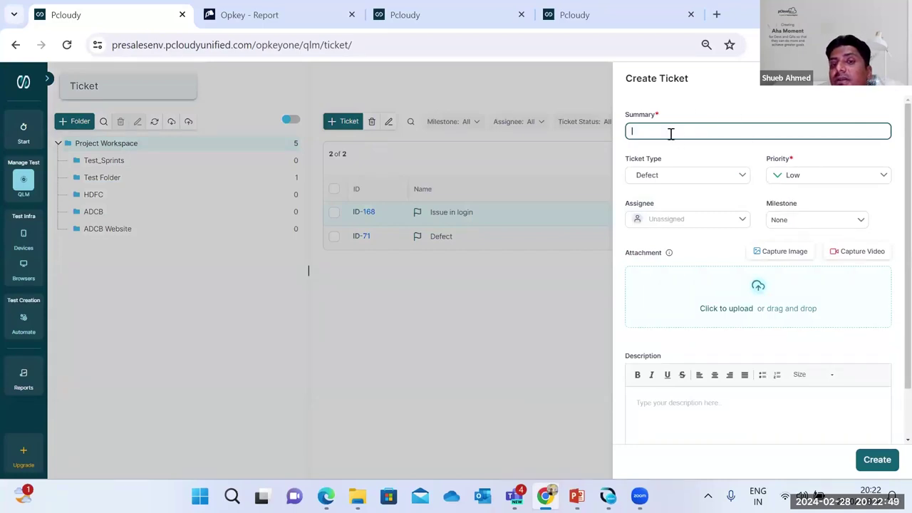
pyautogui.write('Test')
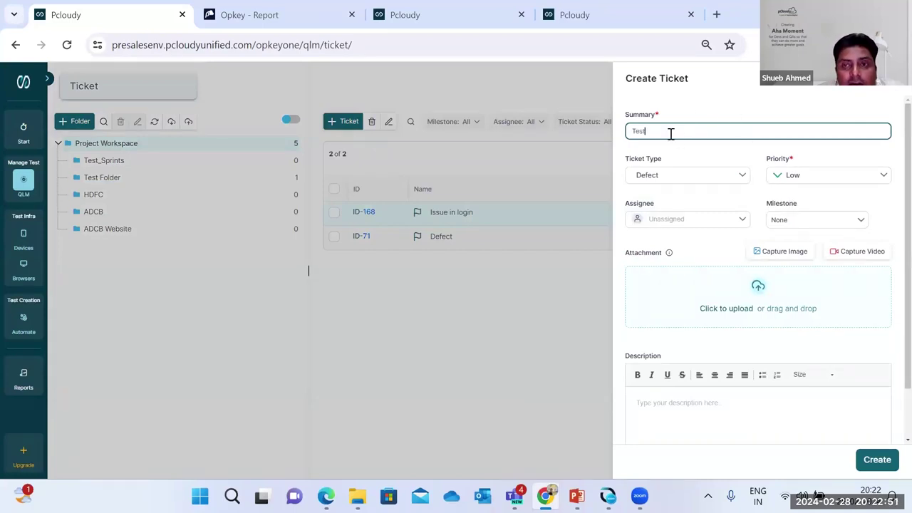
pyautogui.write('_we')
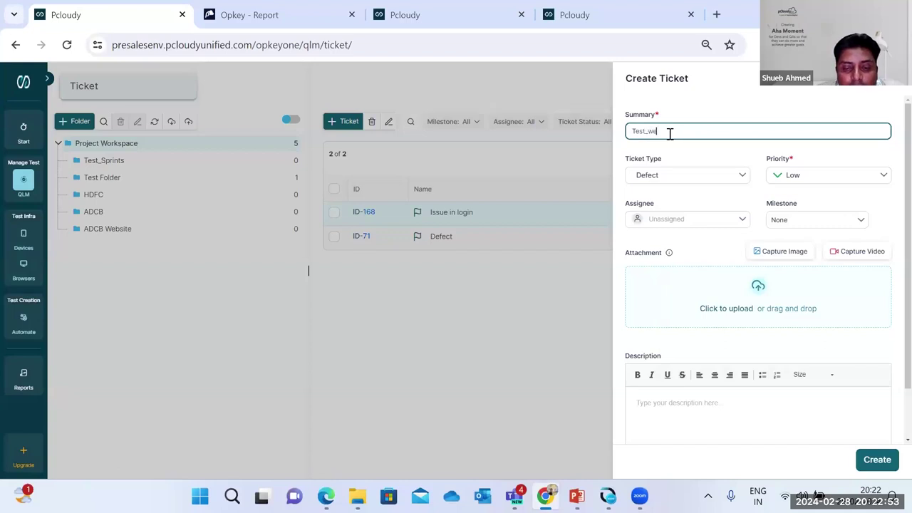
pyautogui.write('binar')
# Set the ticket's type to Functional Issue, priority to Highest, and milestone to Test Milestone, and assign it to the first listed team member.
pyautogui.click(701, 178)
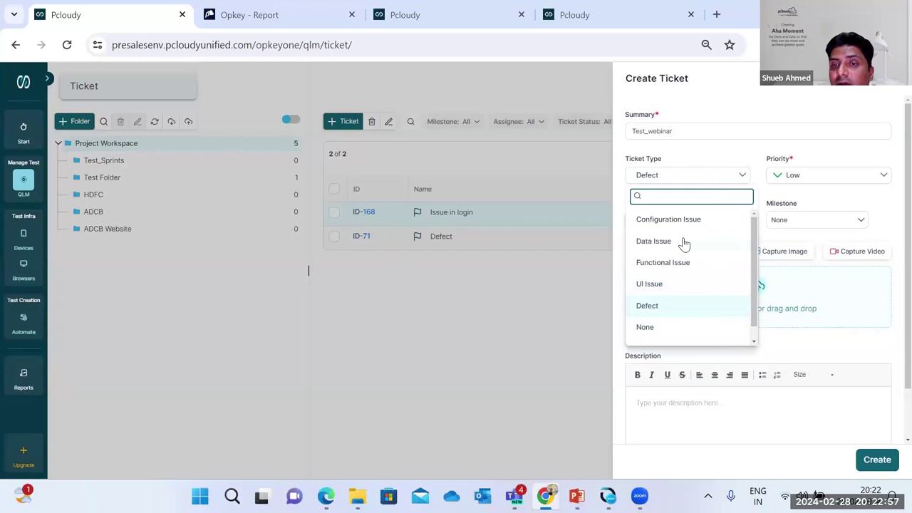
pyautogui.click(683, 264)
pyautogui.click(781, 180)
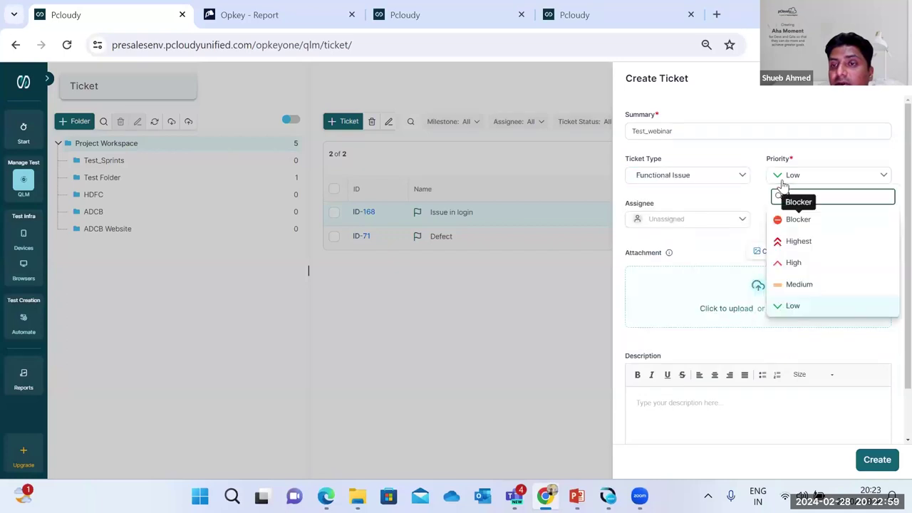
pyautogui.click(797, 240)
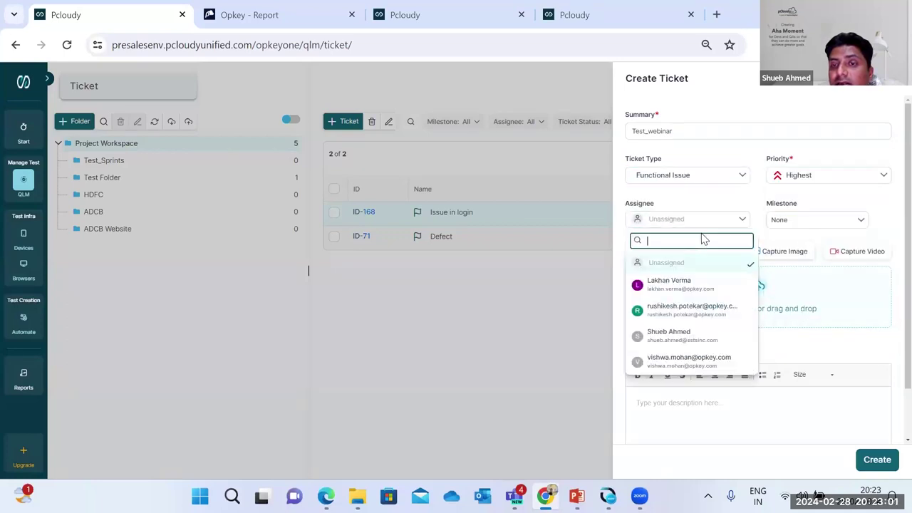
pyautogui.click(690, 287)
pyautogui.click(818, 222)
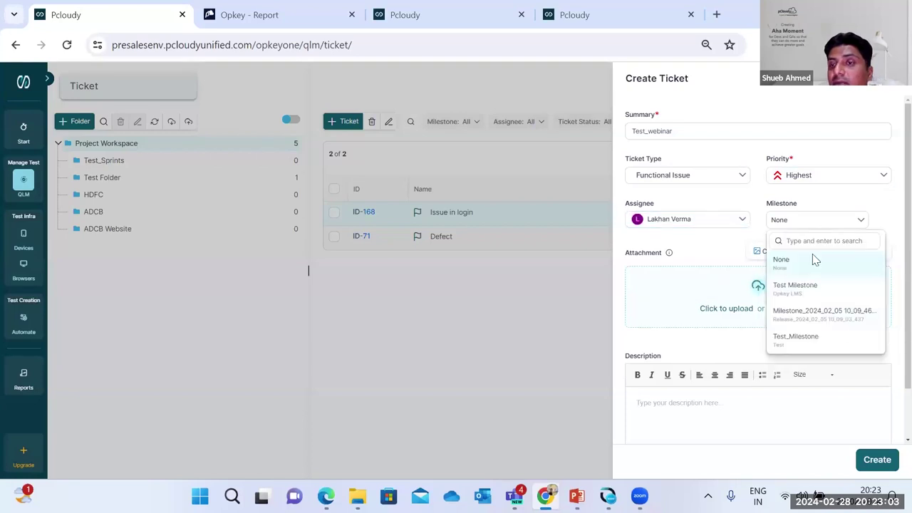
pyautogui.click(804, 284)
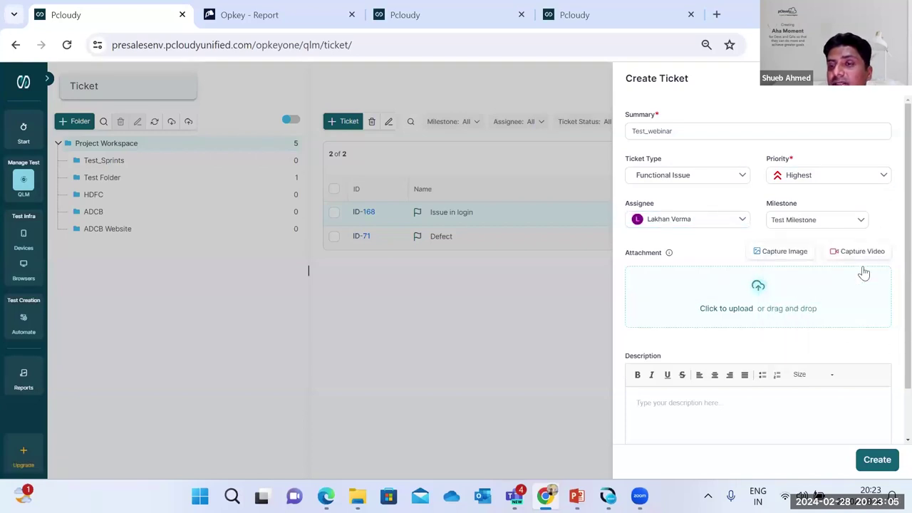
# Create the ticket with the description Test and review its options for linking other items.
pyautogui.scroll(-1, 712, 385)
pyautogui.click(688, 396)
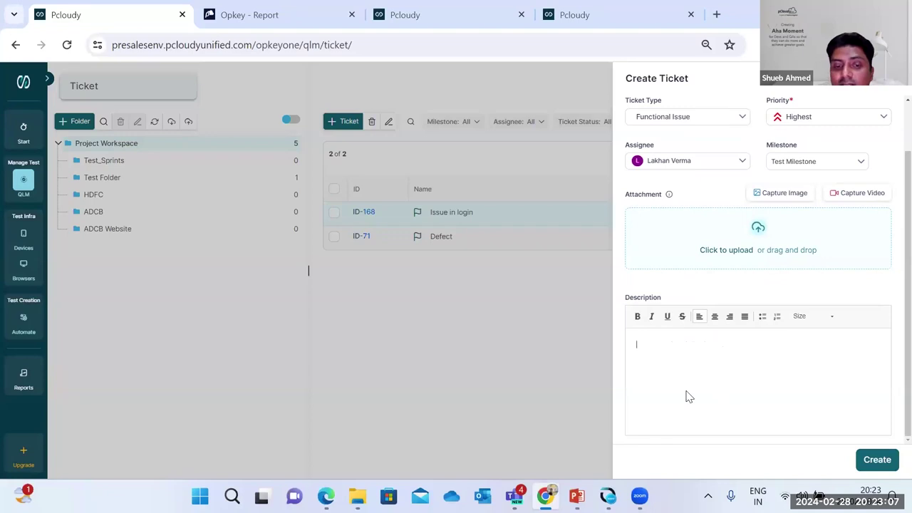
pyautogui.write('Test')
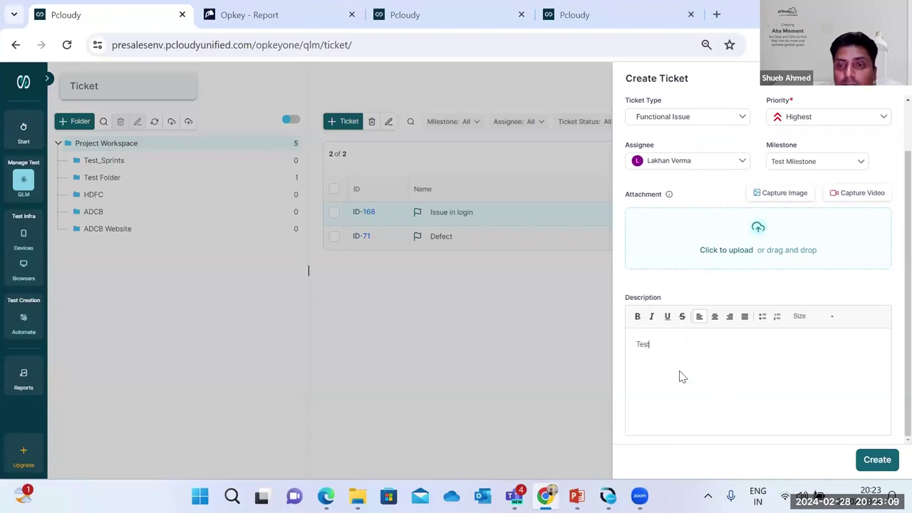
pyautogui.click(878, 458)
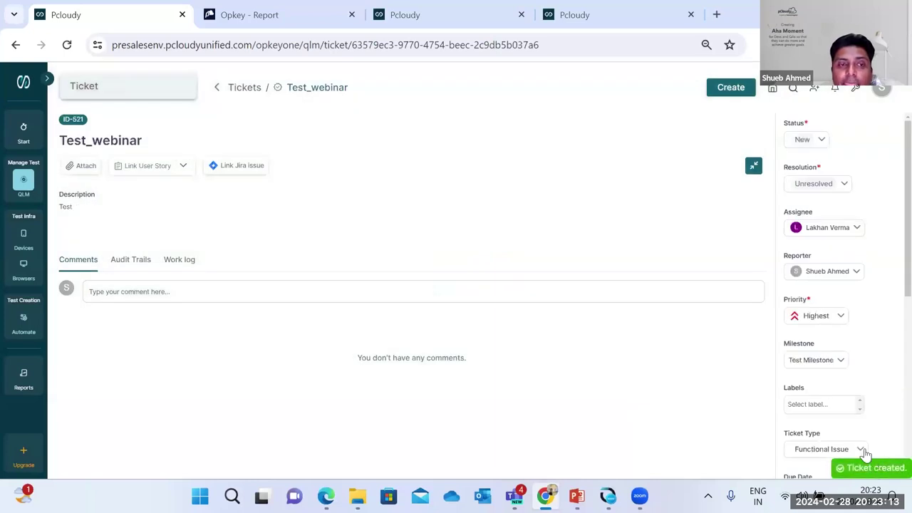
pyautogui.click(181, 168)
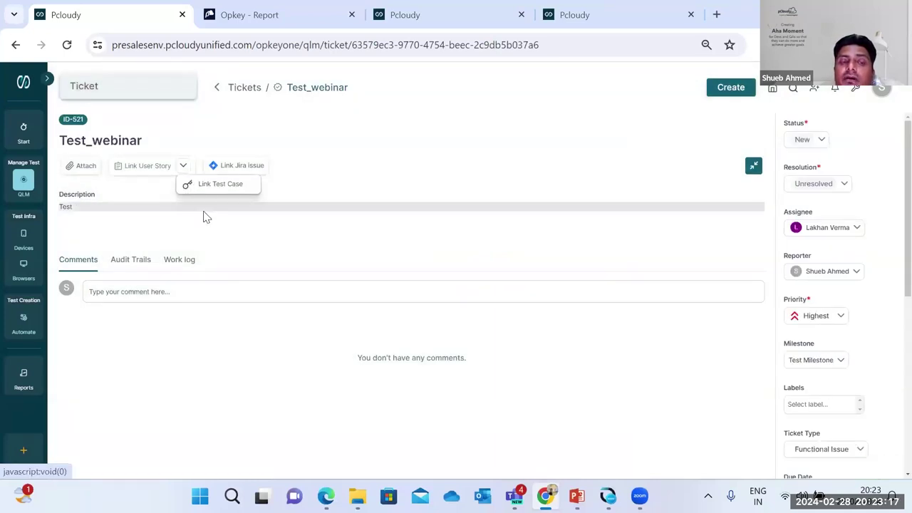
pyautogui.click(305, 161)
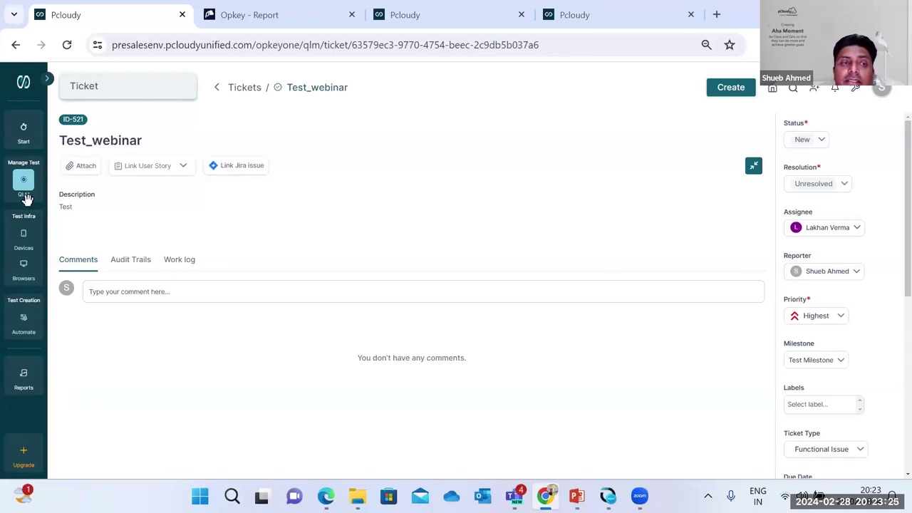
# Open the QLM dashboard and examine the release analytics, ticket priority and status charts, and test case charts.
pyautogui.moveTo(25, 196)
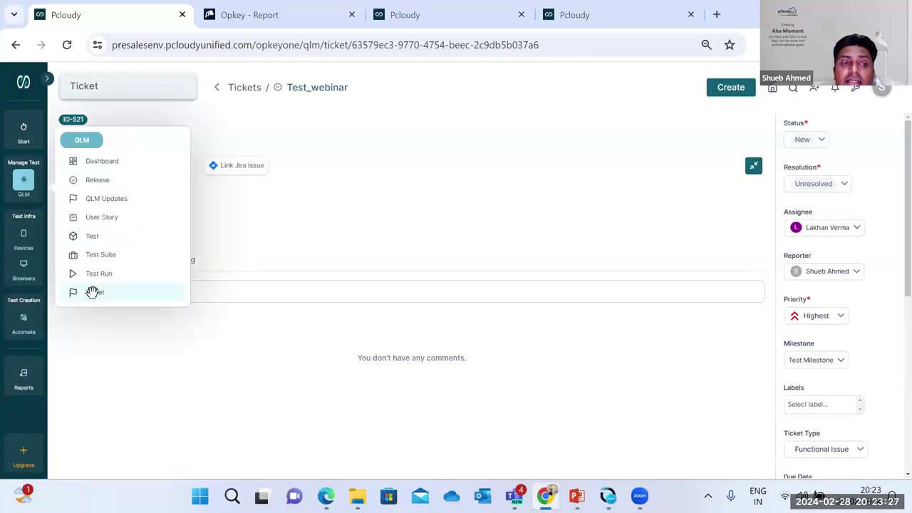
pyautogui.click(97, 162)
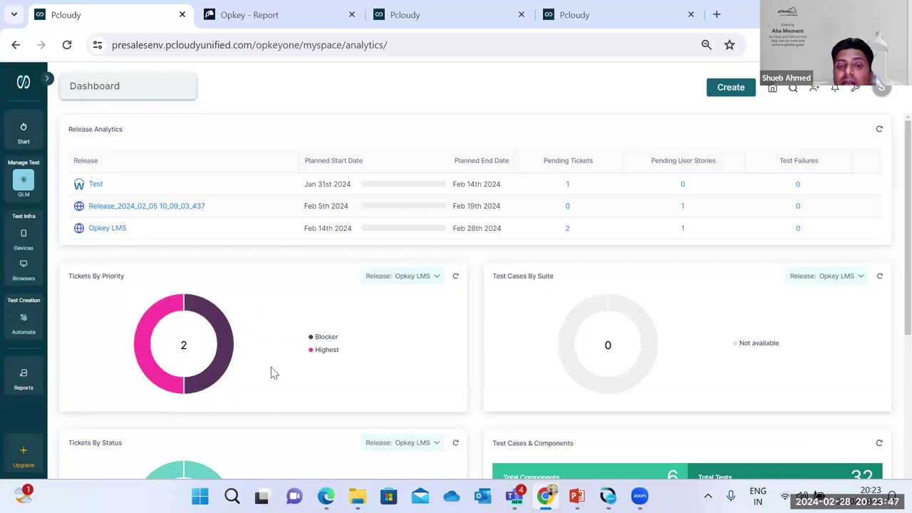
pyautogui.scroll(-1, 271, 372)
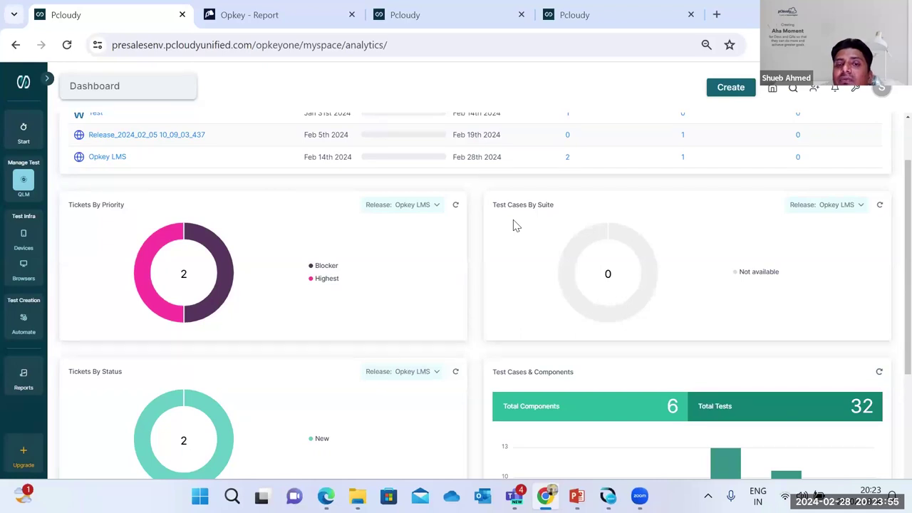
pyautogui.scroll(-3, 516, 226)
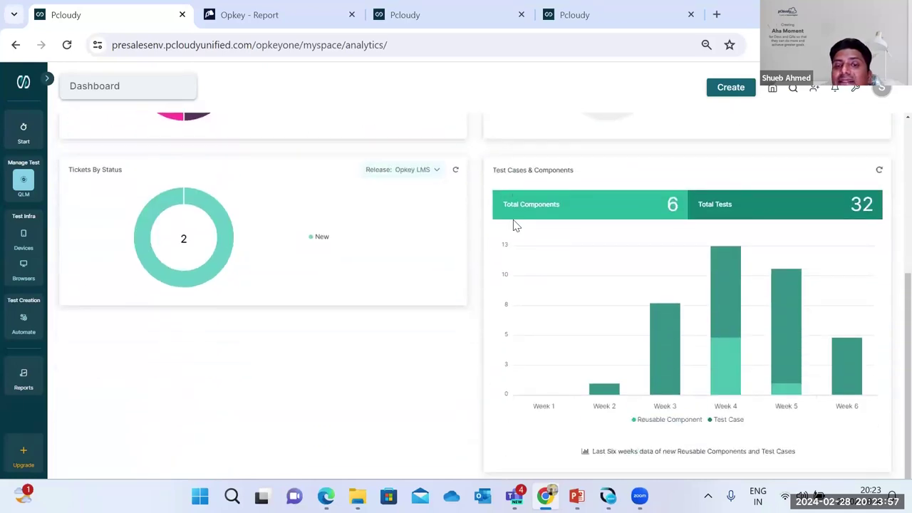
pyautogui.moveTo(698, 358)
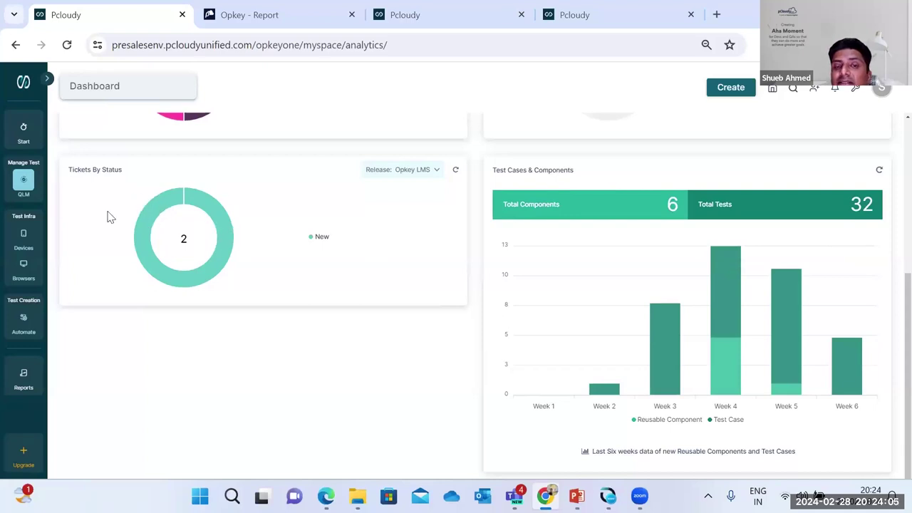
pyautogui.scroll(1, 463, 377)
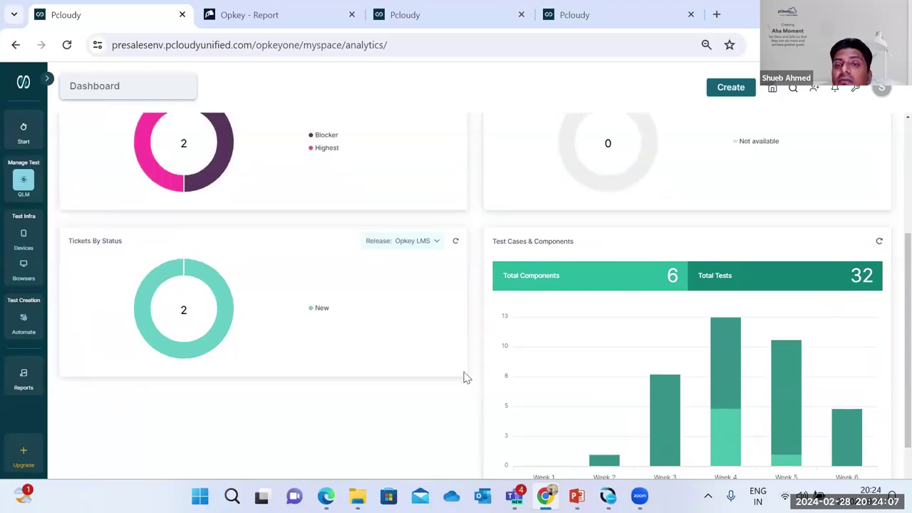
pyautogui.scroll(3, 463, 376)
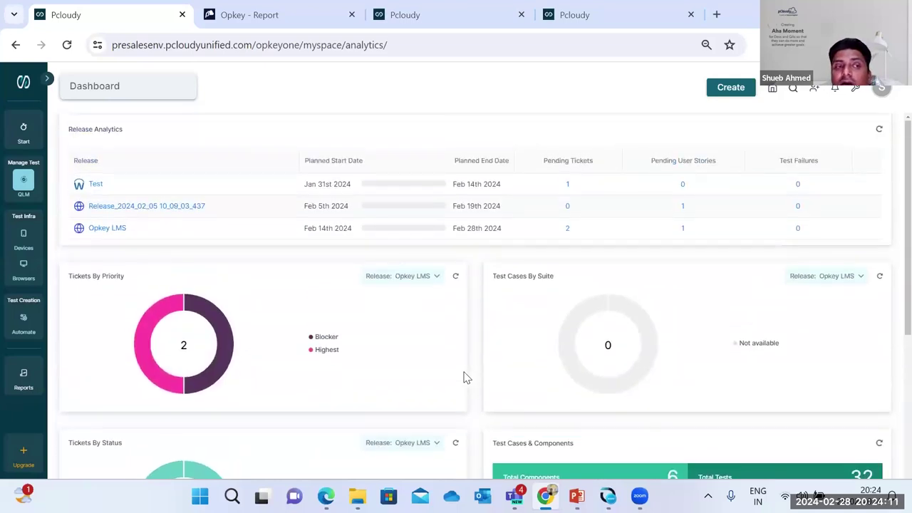
# Open the Webinar_Automated_TestCase_2024_02_28 14_14_50_931 test case from the Automate tests and review its steps.
pyautogui.moveTo(20, 199)
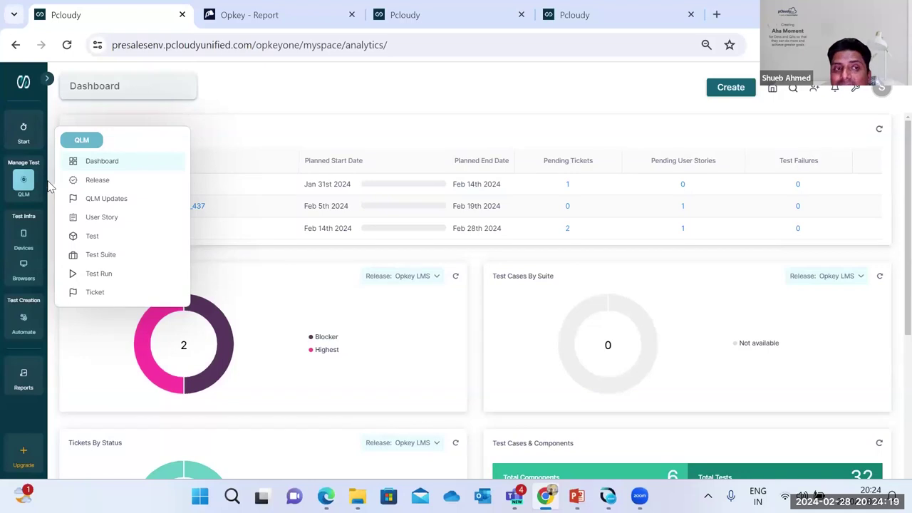
pyautogui.moveTo(32, 319)
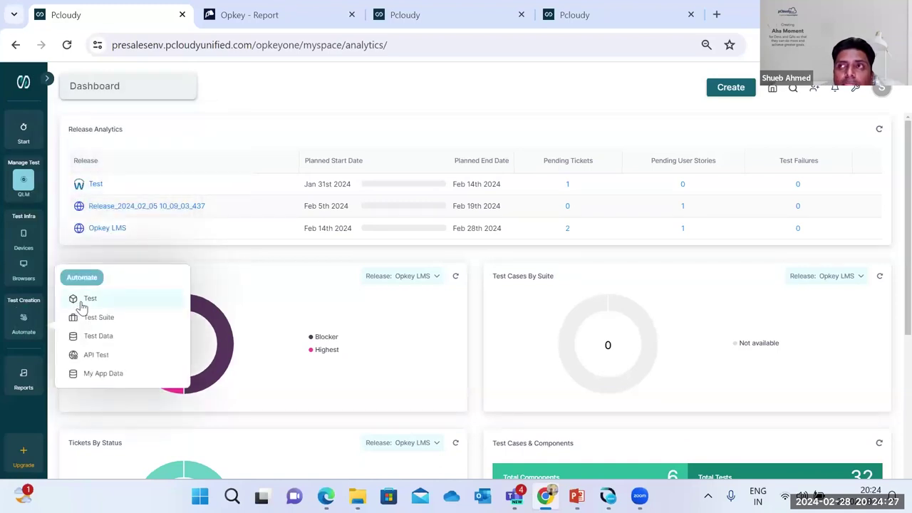
pyautogui.click(86, 298)
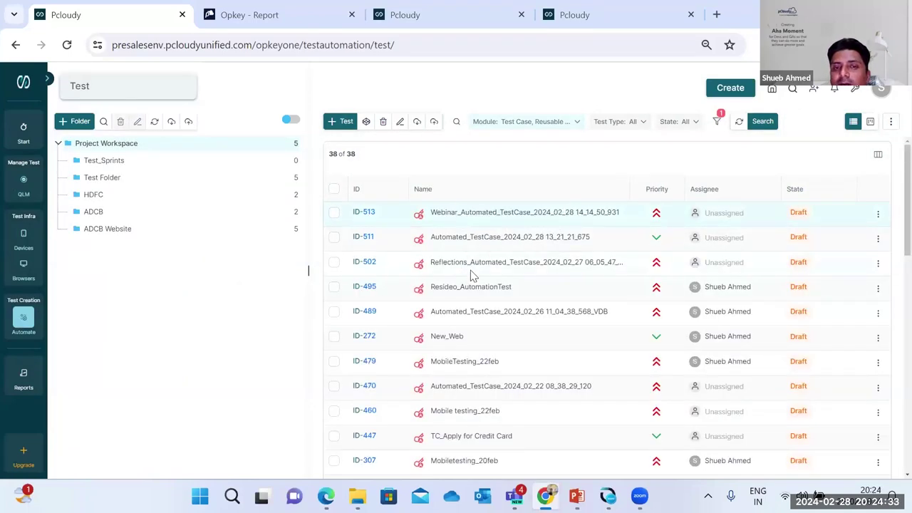
pyautogui.click(476, 216)
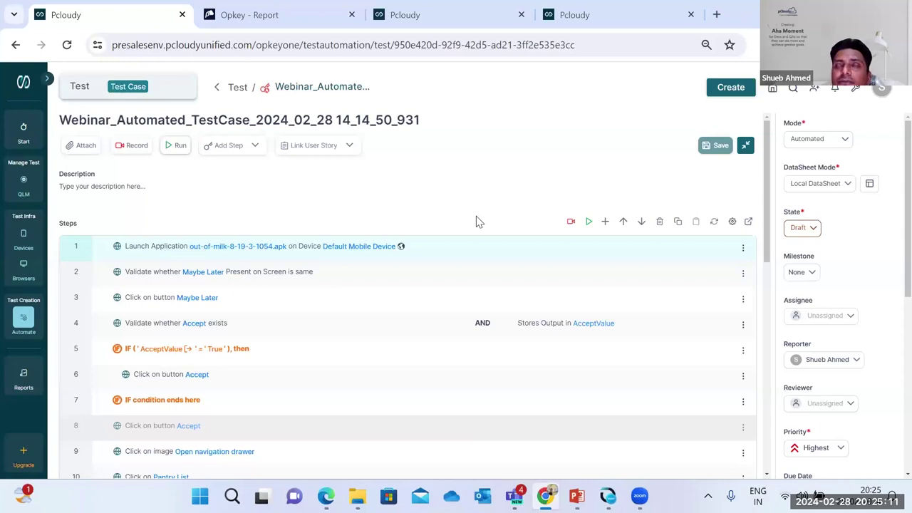
pyautogui.scroll(-1, 296, 335)
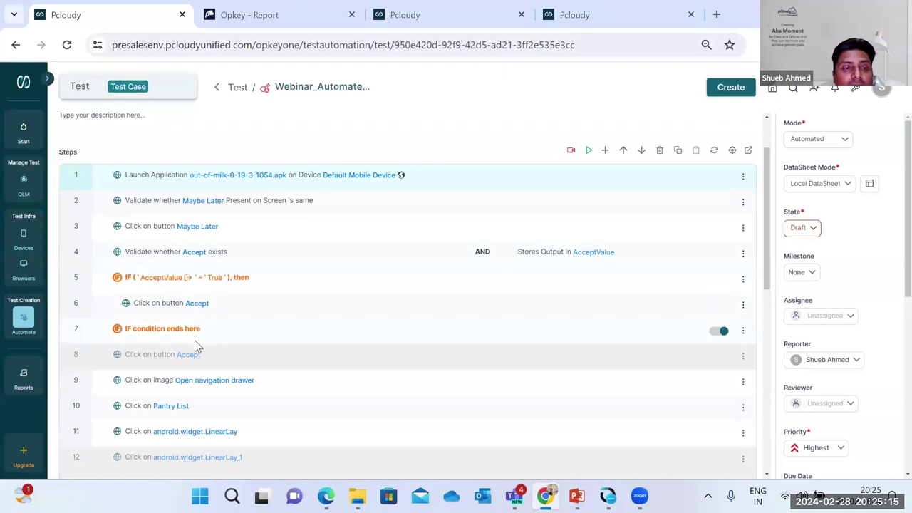
# Inspect the object properties of the Accept button in step 6, close them, and select step 3.
pyautogui.click(197, 303)
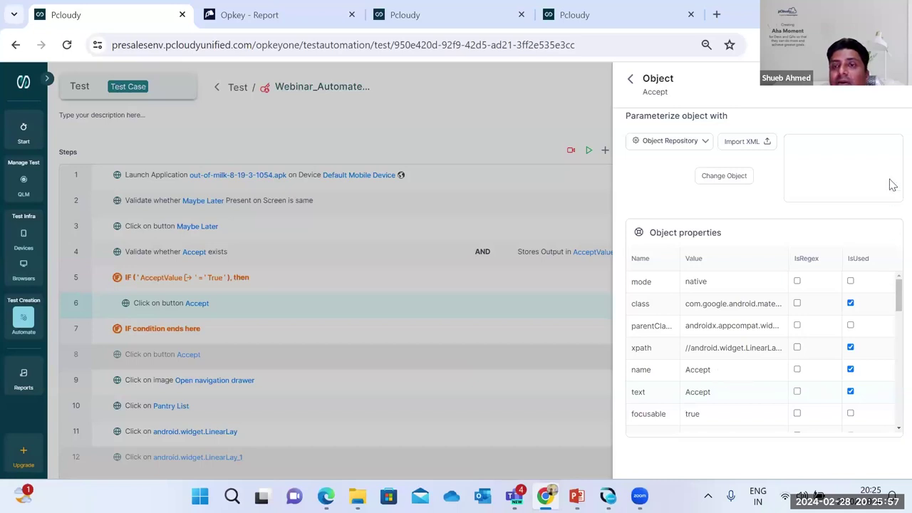
pyautogui.click(895, 86)
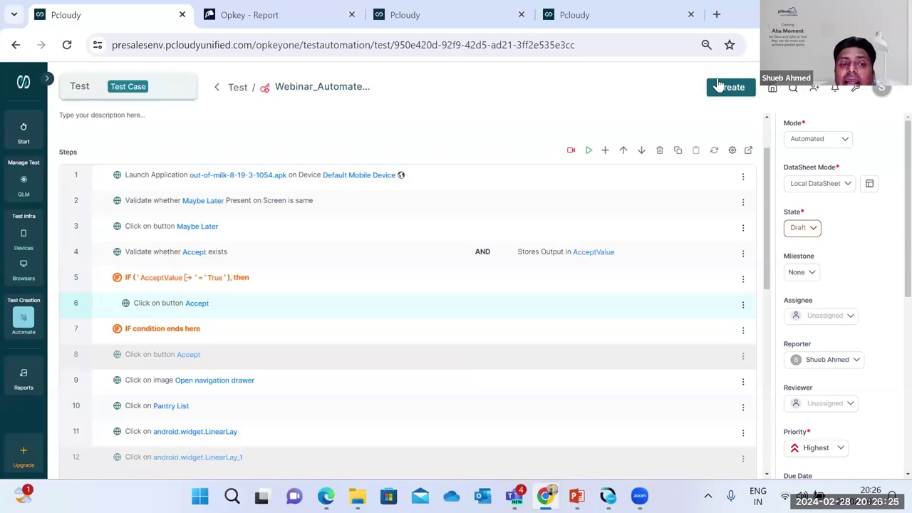
pyautogui.click(337, 234)
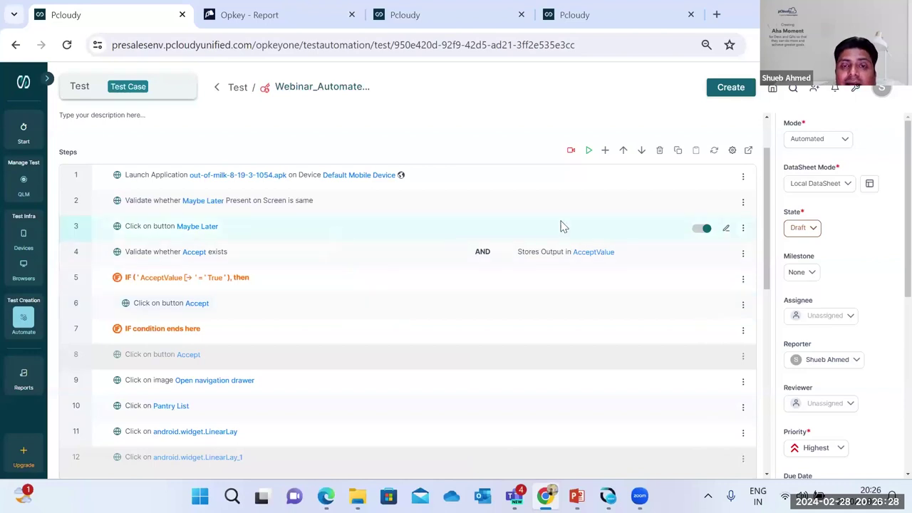
# Insert a new step after step 3, search the keywords for compareimage, and add the Image_CompareImages visual script.
pyautogui.click(605, 150)
pyautogui.write('co')
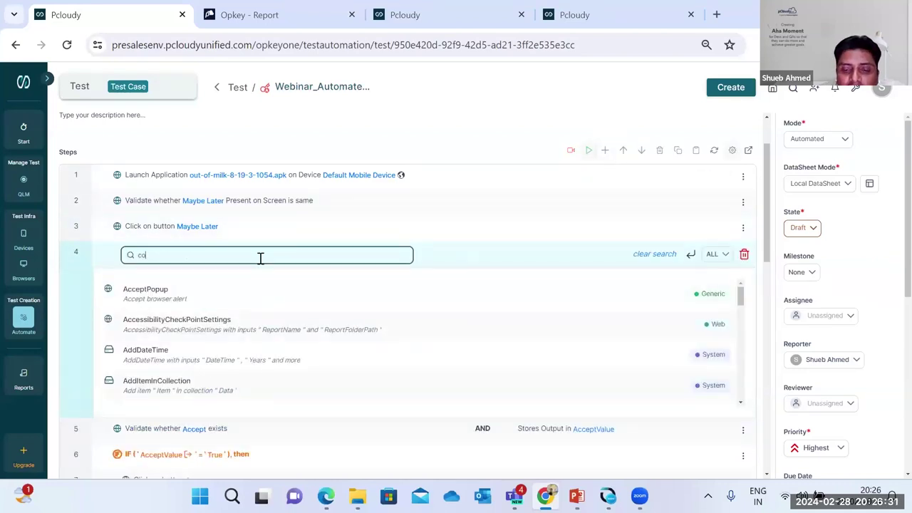
pyautogui.write('mpare')
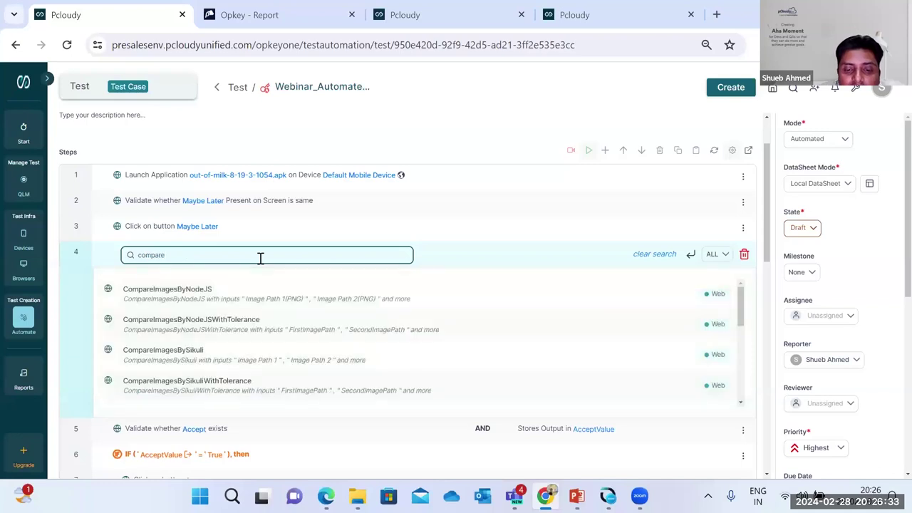
pyautogui.write('image')
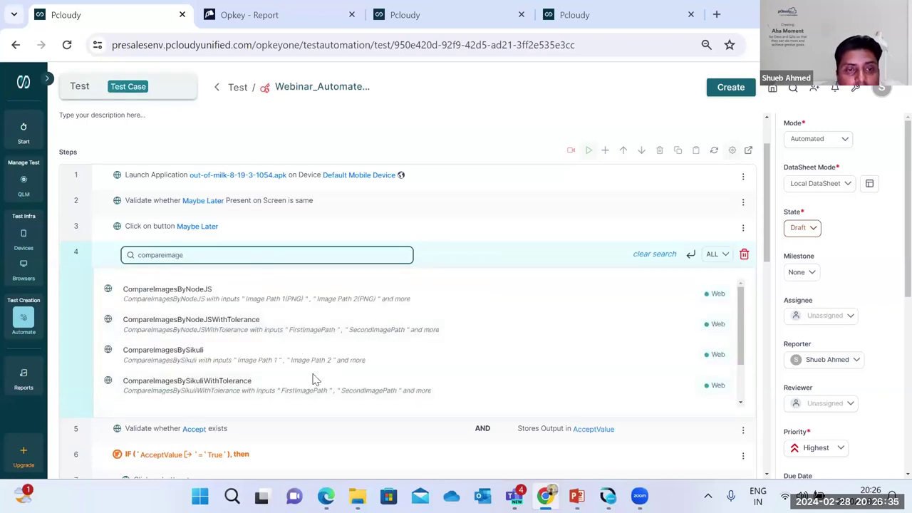
pyautogui.scroll(-2, 317, 379)
pyautogui.scroll(-1, 317, 380)
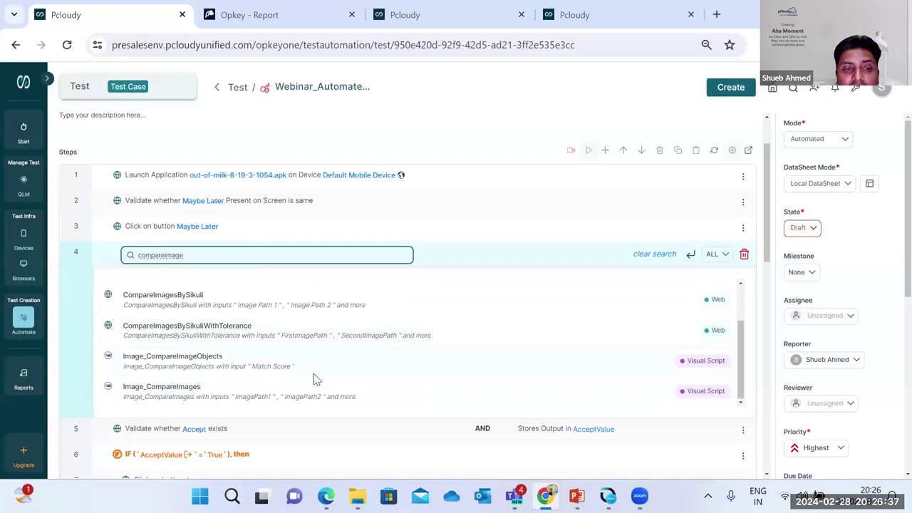
pyautogui.click(309, 397)
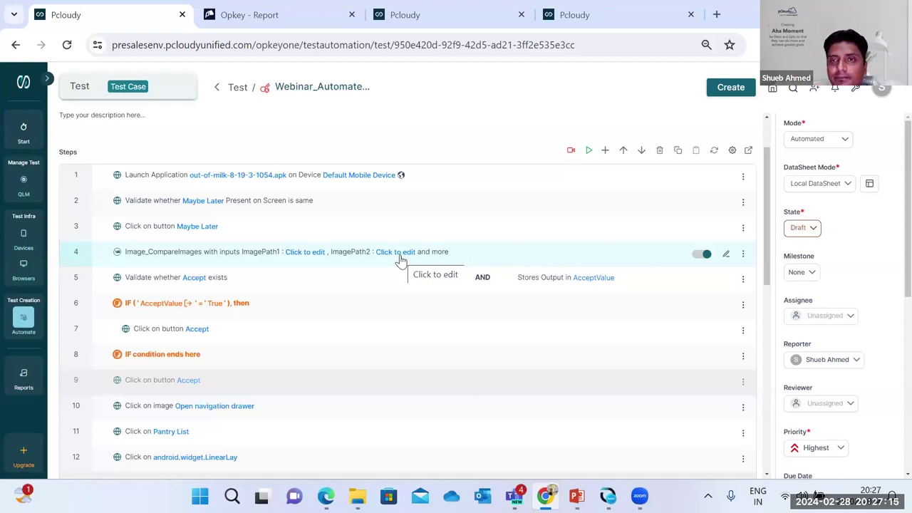
pyautogui.scroll(2, 401, 259)
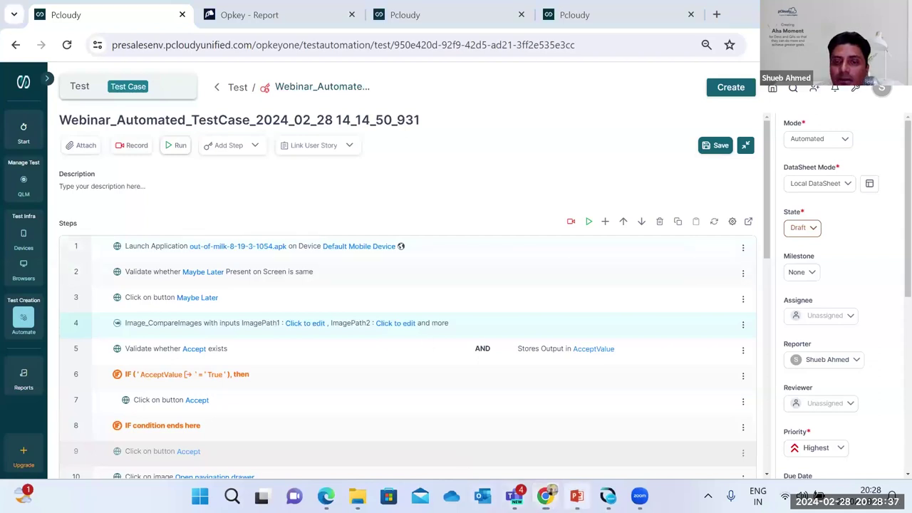
# Switch to the pcloudy webinar presentation in PowerPoint and start the slide show from the Thank you slide.
pyautogui.click(576, 496)
pyautogui.click(109, 435)
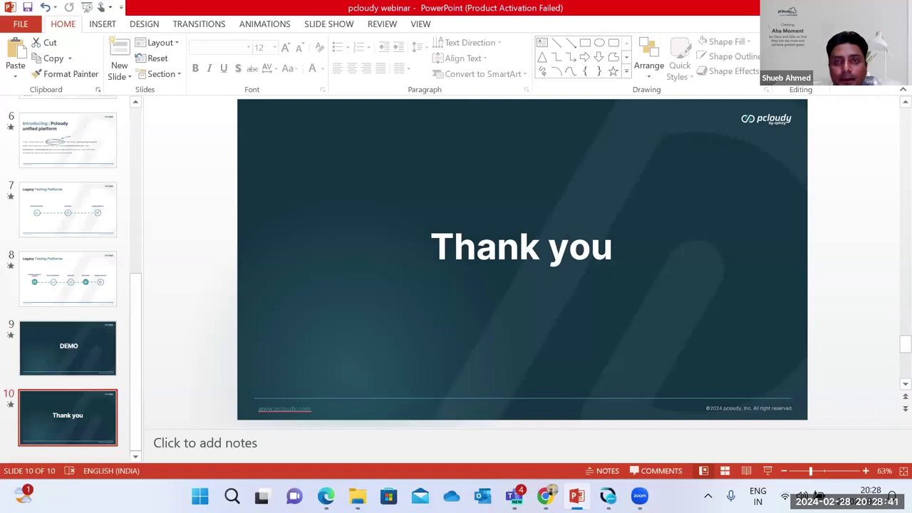
pyautogui.click(767, 470)
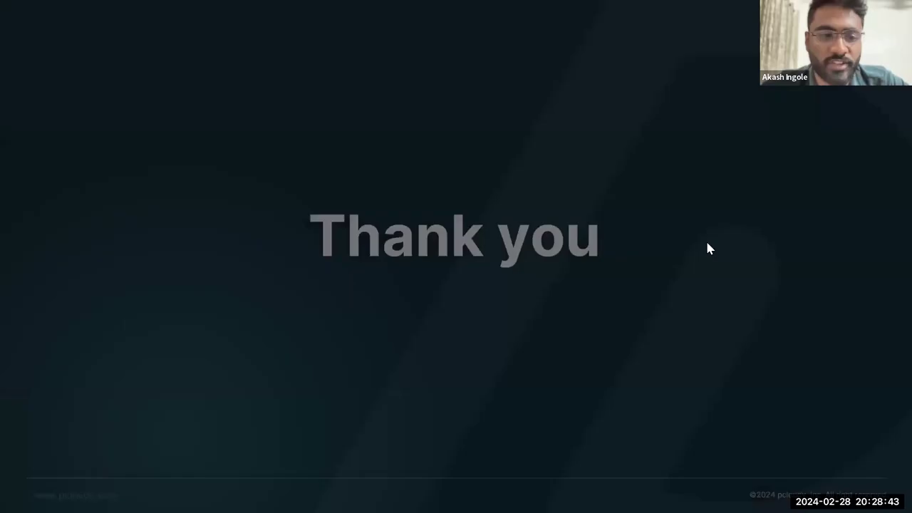